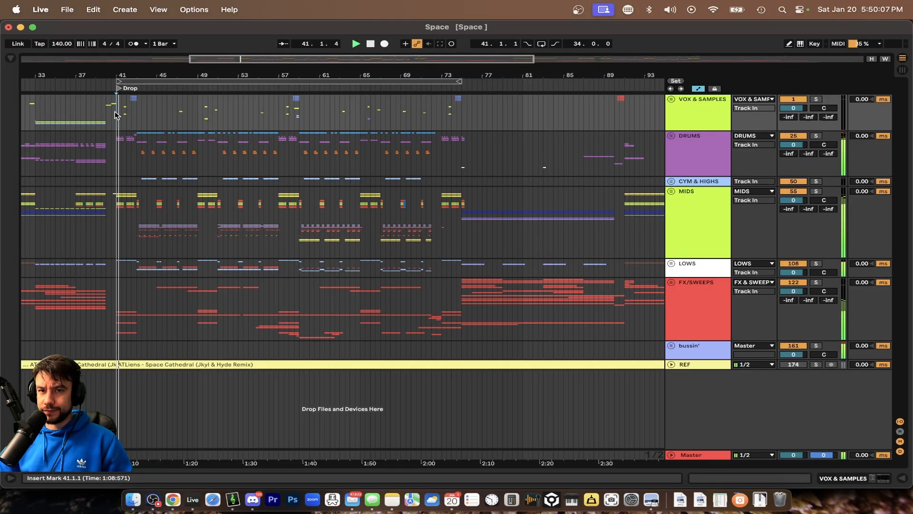
- Place the insert marker at bar 41 in the MIDS group, at the start of the drop
scroll(161, 181, up, 2)
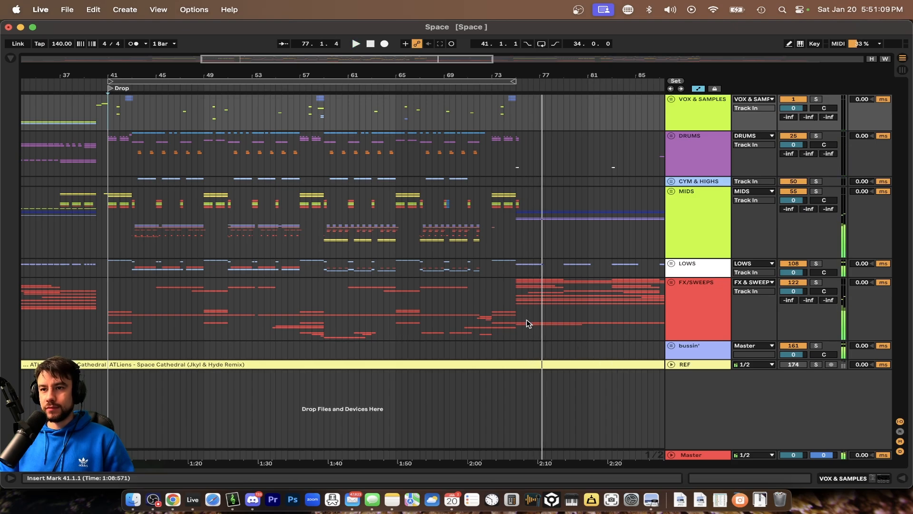
scroll(369, 267, left, 3)
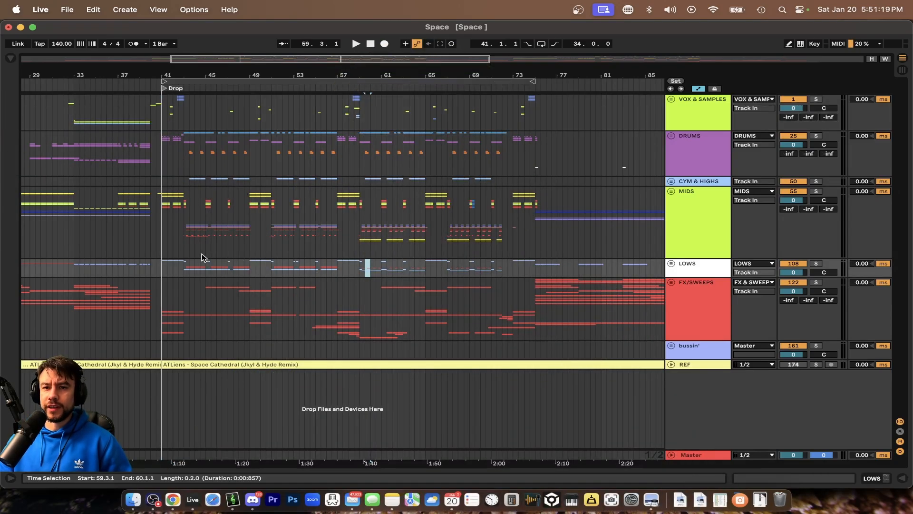
click(153, 234)
scroll(166, 233, up, 4)
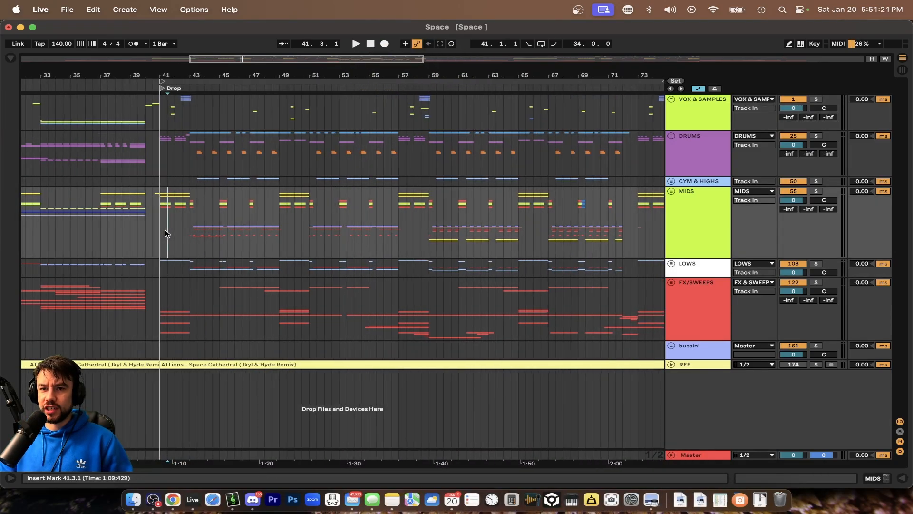
click(162, 224)
scroll(162, 224, up, 2)
scroll(160, 224, right, 2)
scroll(160, 224, down, 2)
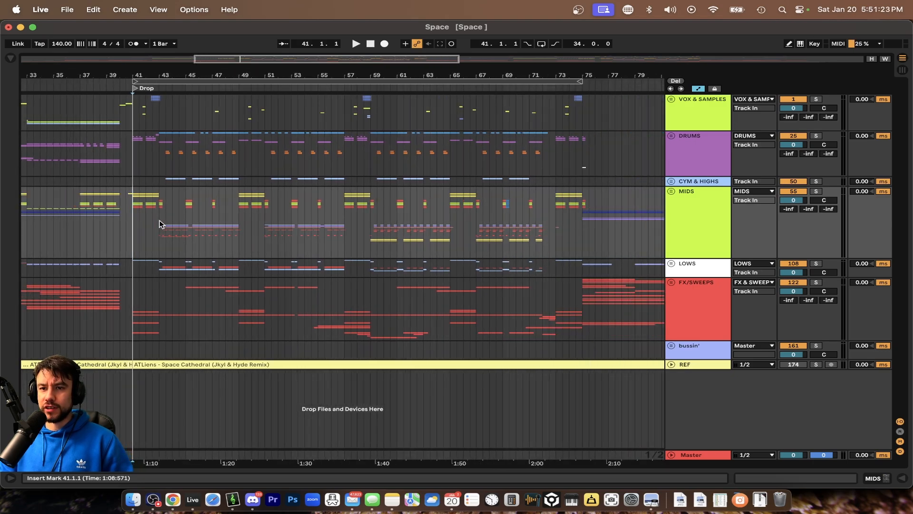
scroll(580, 278, left, 2)
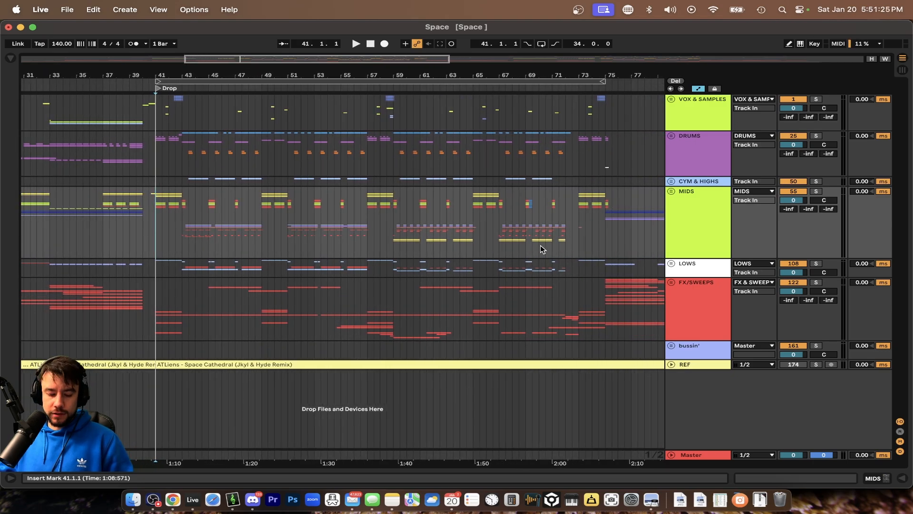
- Unfold the MIDS group to examine its bass lead tracks, and fold it back
key(u)
scroll(236, 237, right, 1)
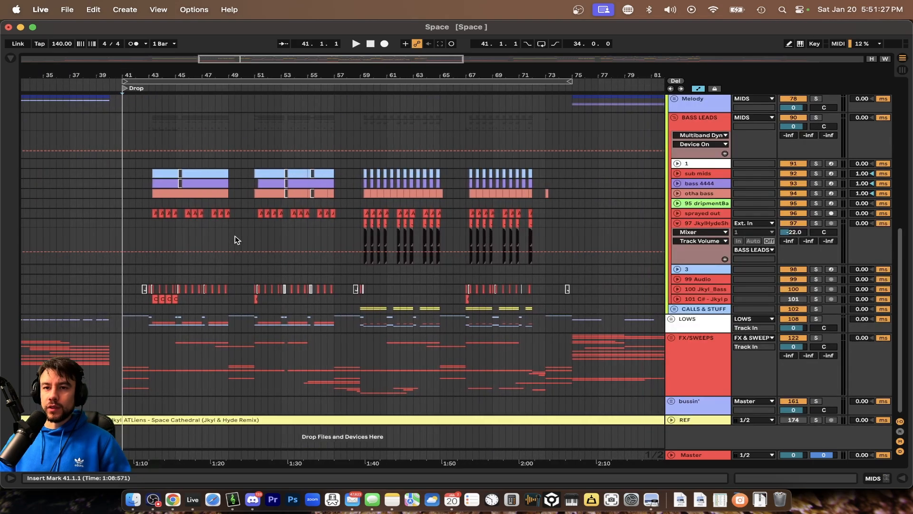
scroll(236, 238, down, 2)
key(alt+u)
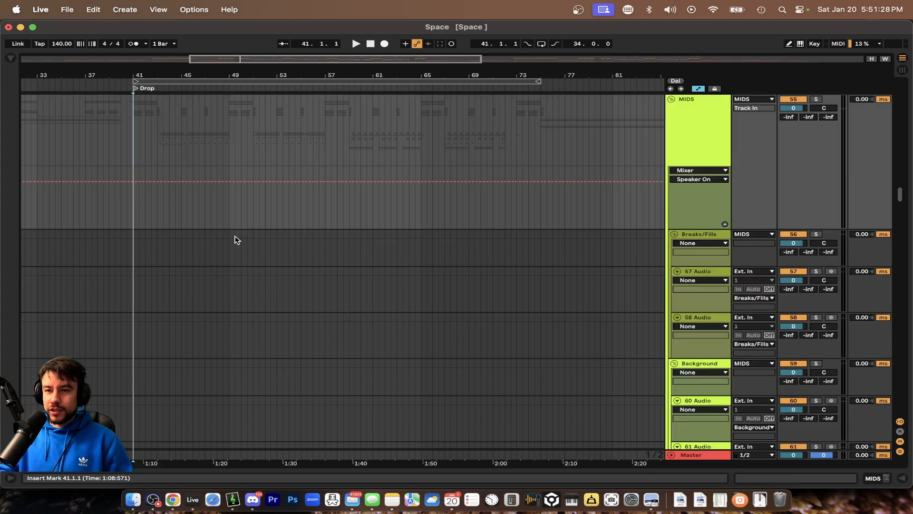
key(alt+u)
scroll(236, 239, down, 1)
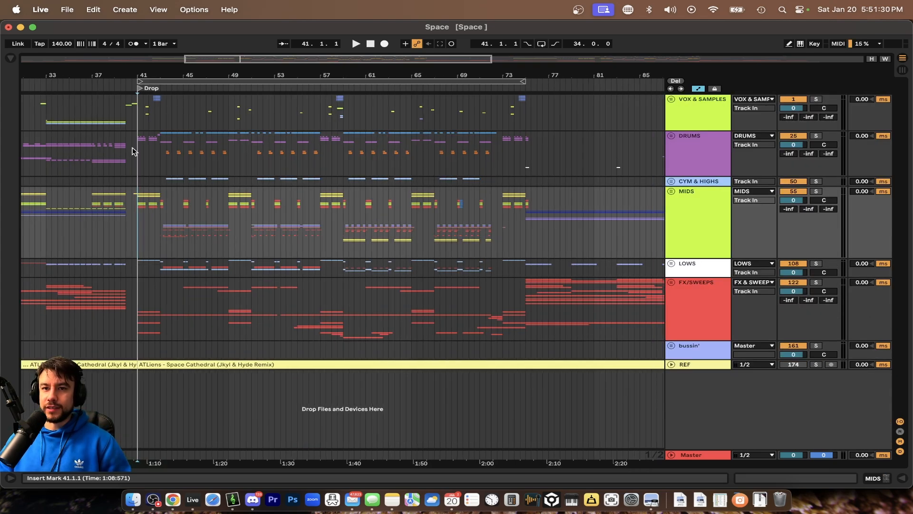
- Add a locator named half at bar 57 and one named End at bar 73 to mark the 32-bar drop
drag(137, 108, 505, 350)
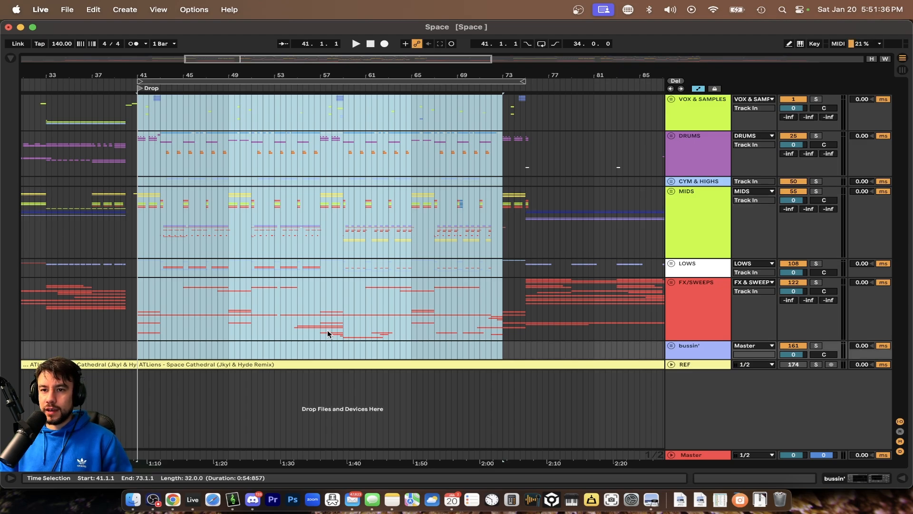
scroll(314, 330, up, 2)
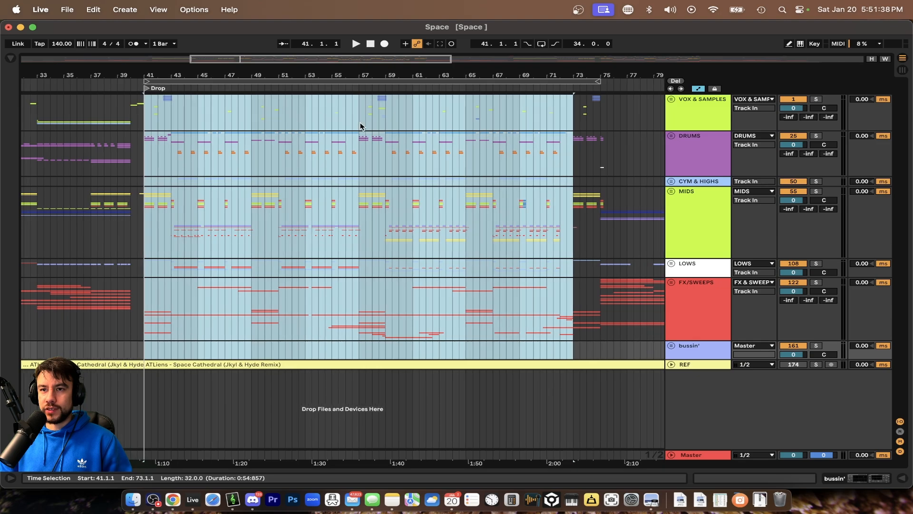
right_click(359, 89)
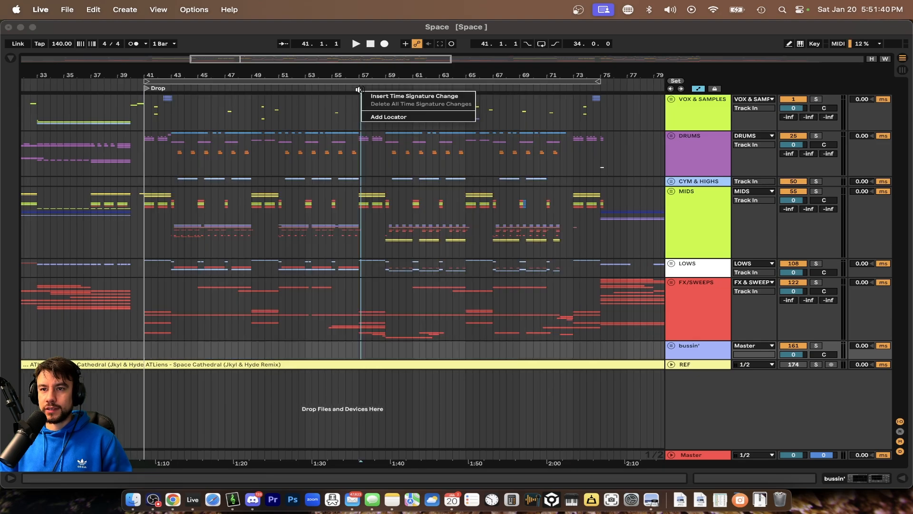
click(371, 116)
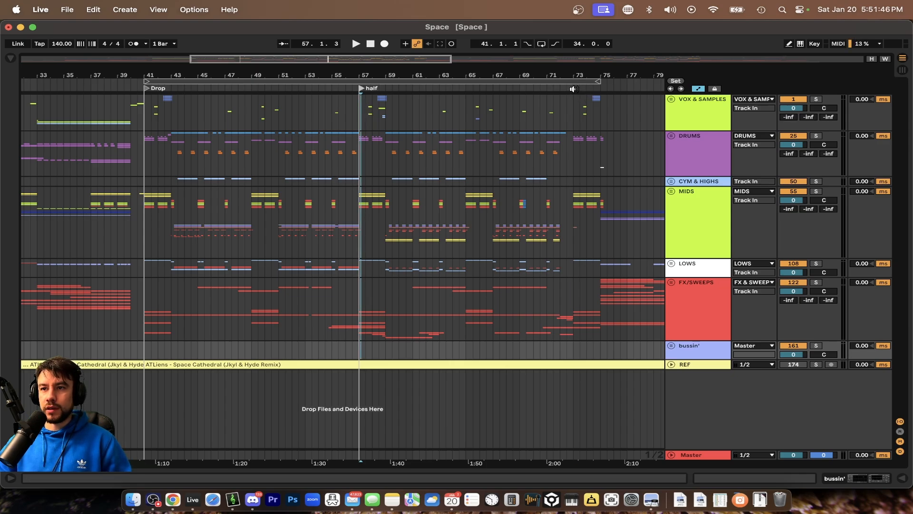
right_click(573, 89)
click(585, 118)
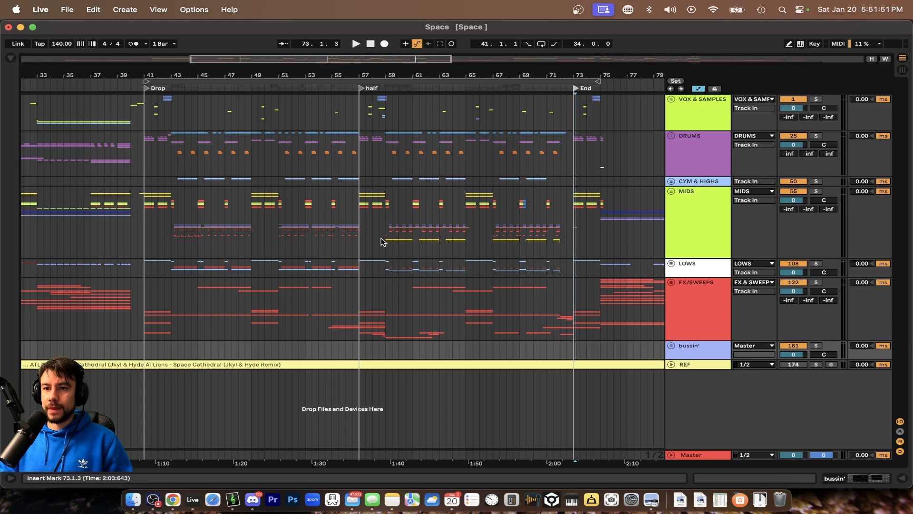
- Highlight each 16-bar half of the drop across the track groups, bars 41 to 57 and bars 57 to 73
click(352, 252)
click(365, 290)
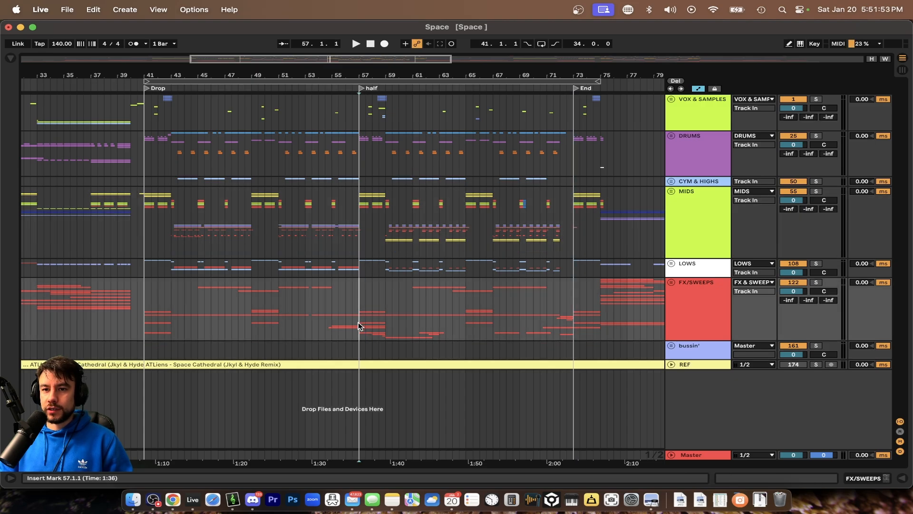
drag(359, 326, 142, 117)
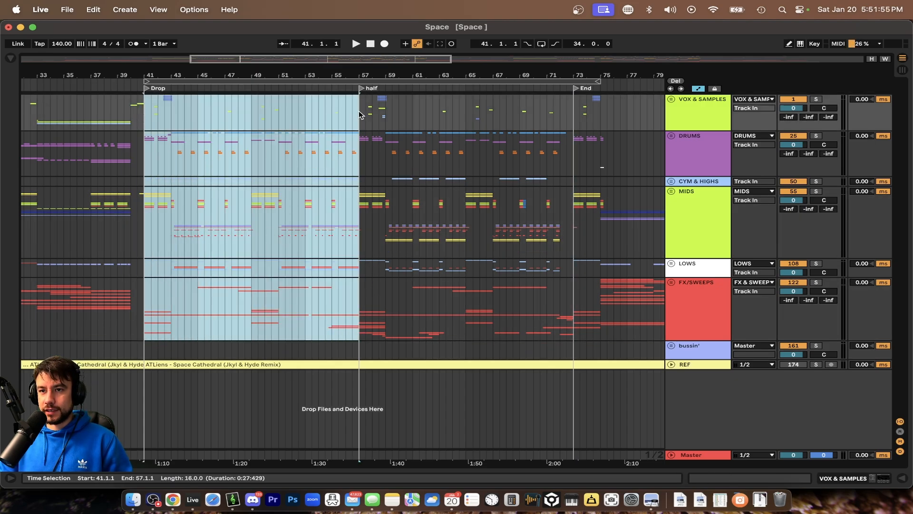
drag(359, 115, 570, 318)
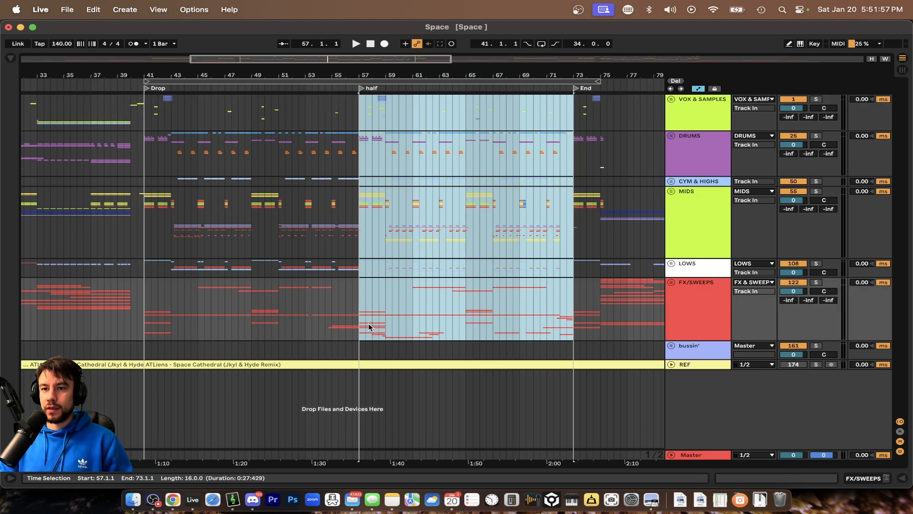
drag(357, 329, 145, 98)
scroll(150, 188, up, 1)
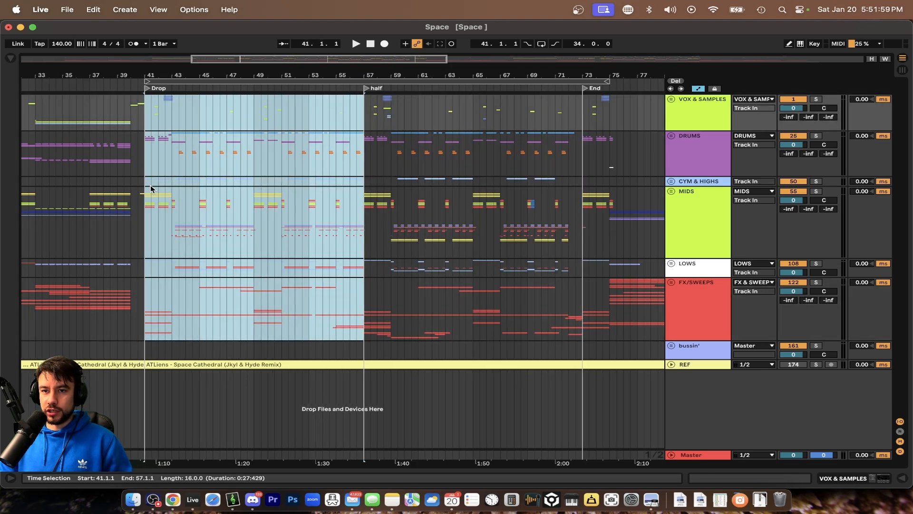
- Add a locator named b at bar 49, midway through the first half of the drop
scroll(150, 188, up, 2)
scroll(150, 188, left, 1)
scroll(151, 188, down, 2)
click(296, 329)
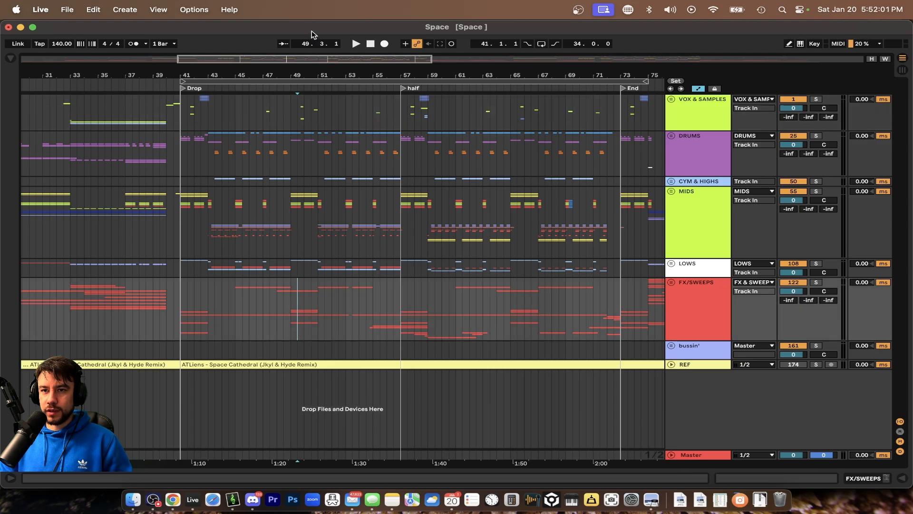
right_click(291, 84)
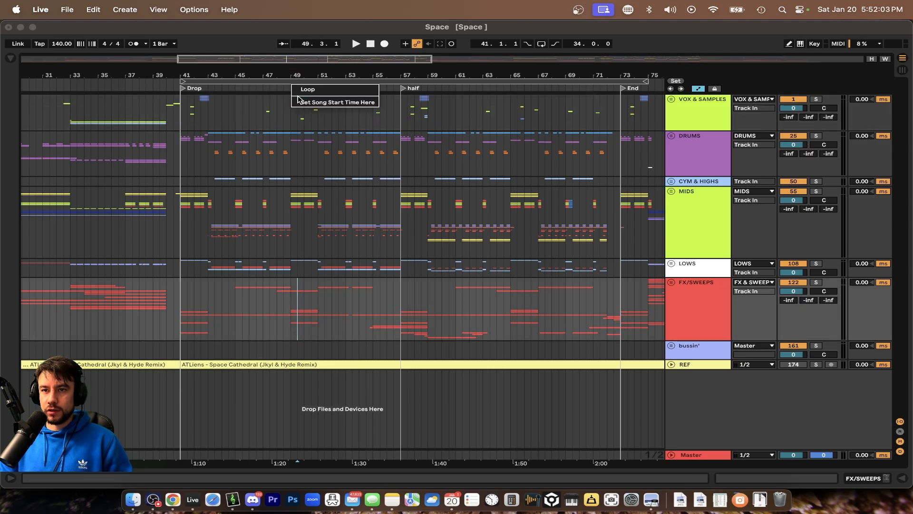
click(298, 99)
right_click(291, 90)
click(316, 115)
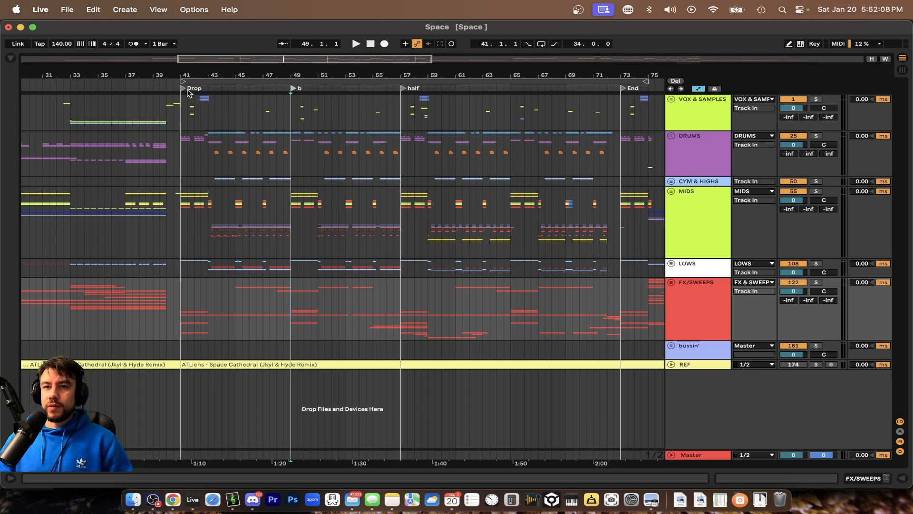
- Rename the half locator to c and add a locator named d at bar 65
right_click(402, 89)
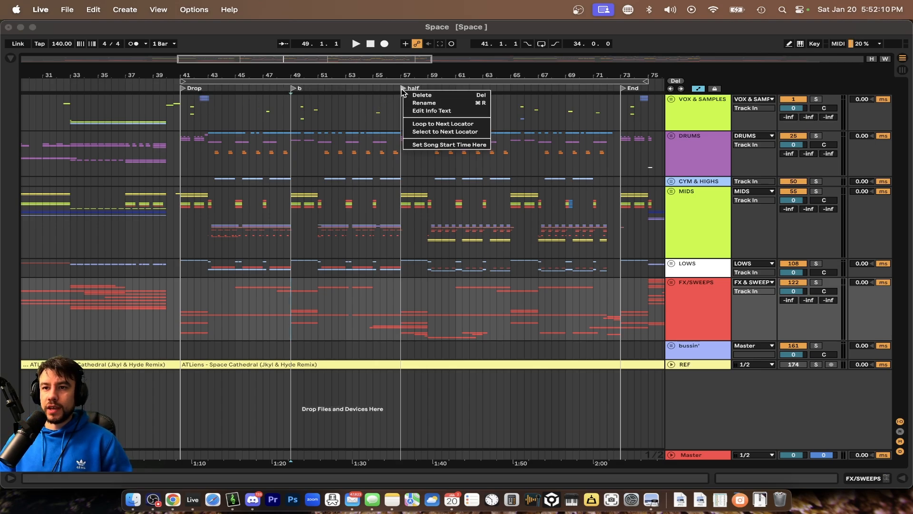
click(415, 96)
text(c)
right_click(510, 91)
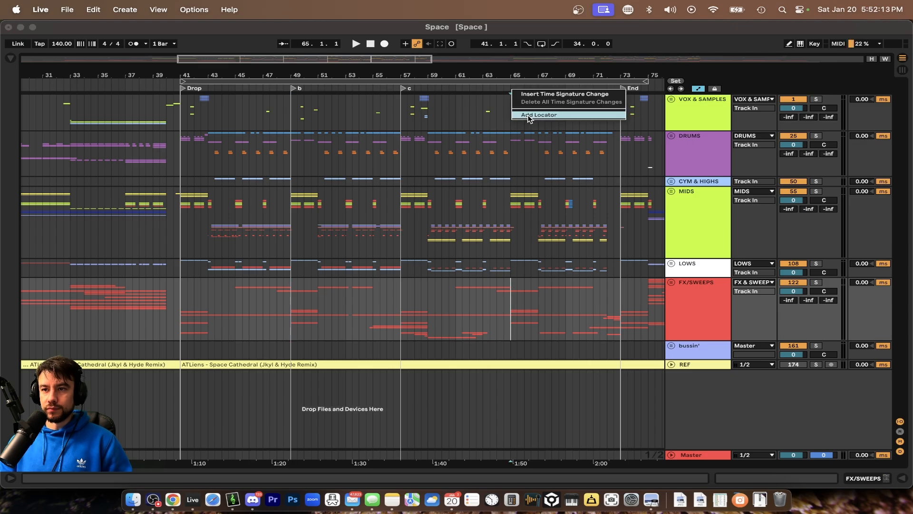
click(529, 119)
scroll(529, 119, down, 1)
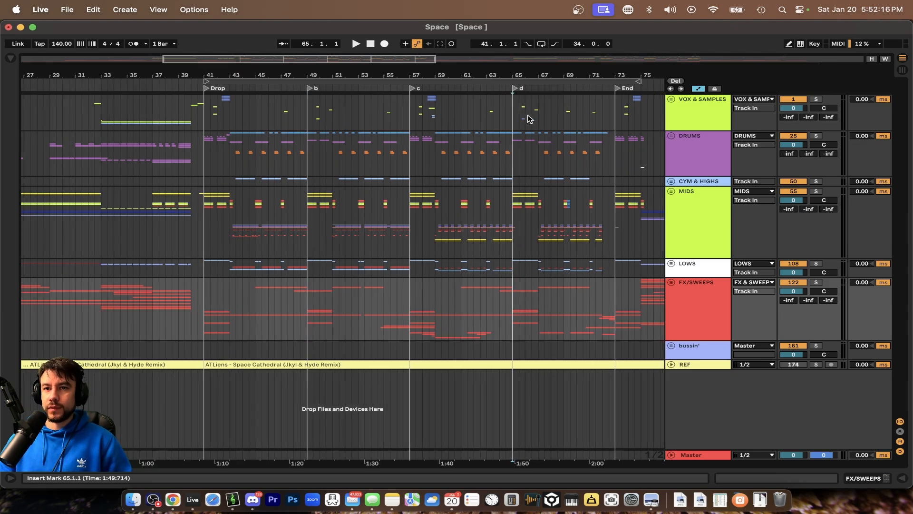
- Highlight the whole drop between the Drop and End locators, and place the insert marker at bar 45 in DRUMS
scroll(528, 119, right, 1)
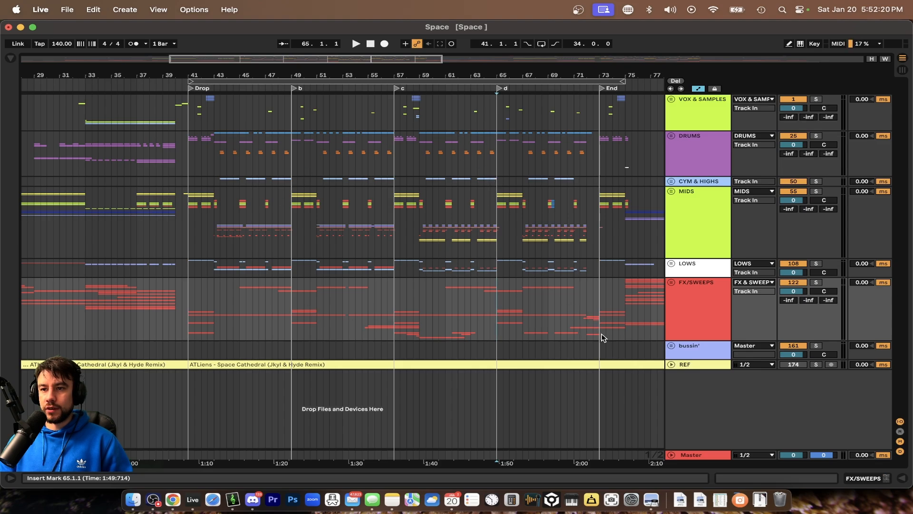
drag(602, 338, 189, 71)
click(239, 156)
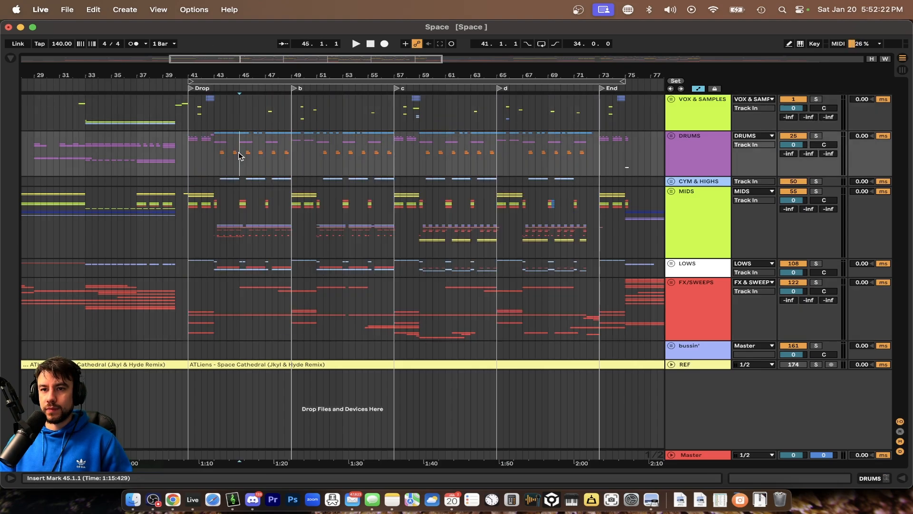
- Select the drop's first eight bars, 41 to 49, from VOX & SAMPLES through FX/SWEEPS and examine their arrangement
scroll(239, 156, up, 1)
scroll(239, 156, up, 5)
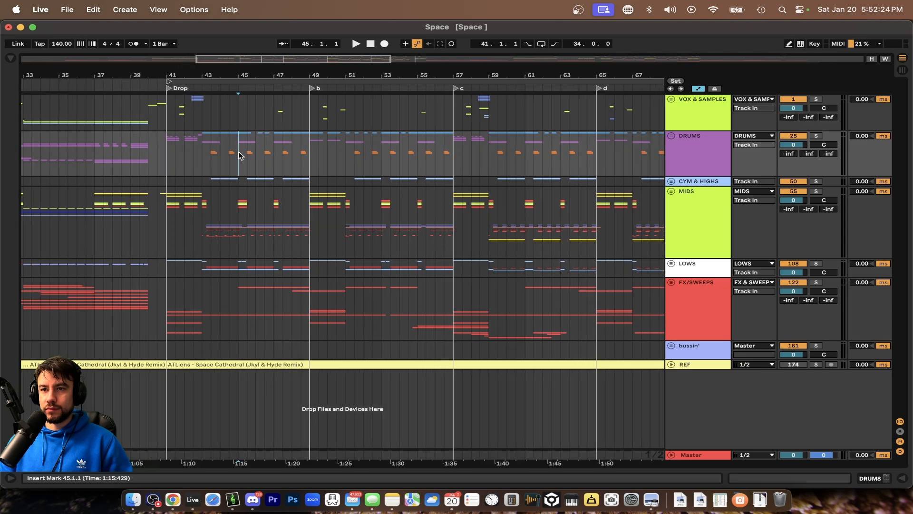
scroll(205, 157, left, 2)
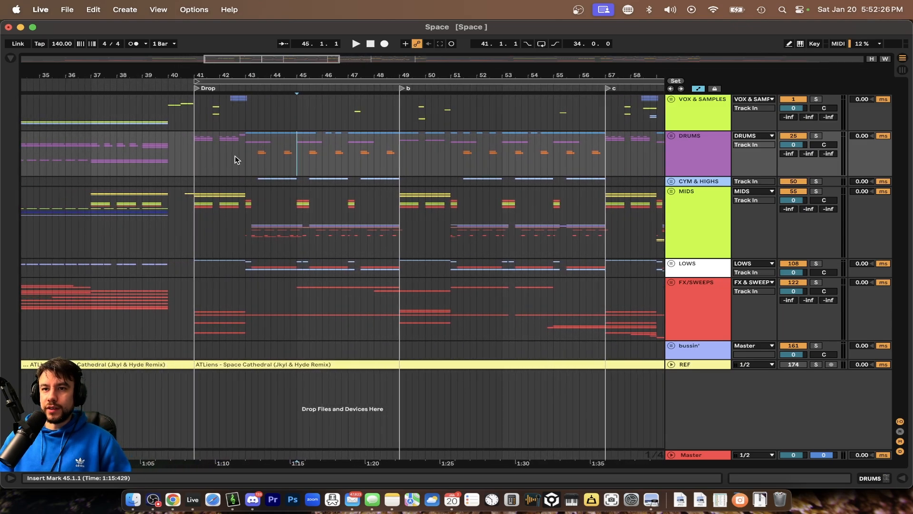
scroll(289, 181, up, 1)
scroll(290, 180, left, 1)
drag(439, 325, 204, 98)
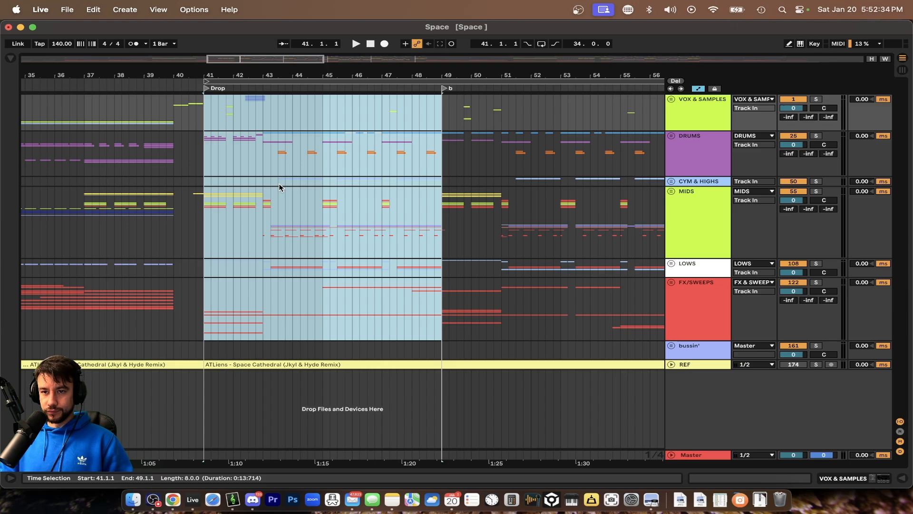
scroll(279, 184, up, 3)
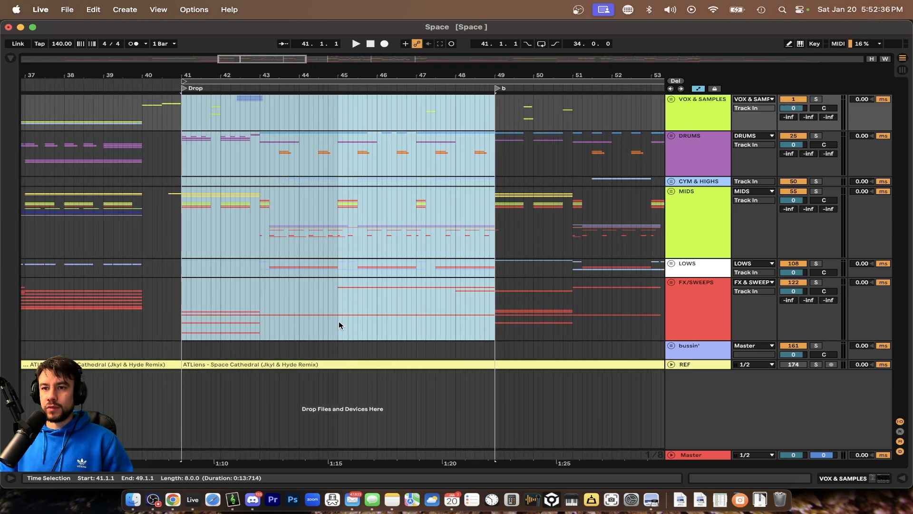
scroll(342, 285, down, 3)
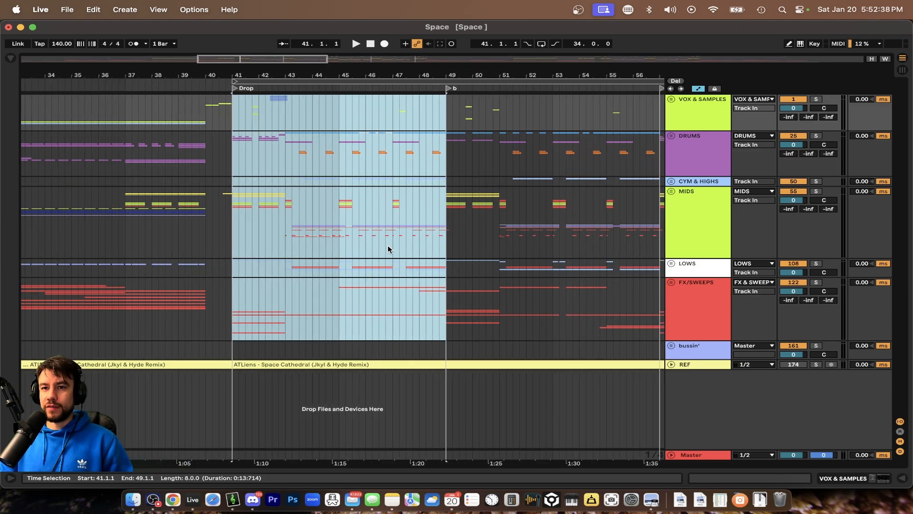
scroll(388, 248, down, 3)
scroll(346, 240, right, 2)
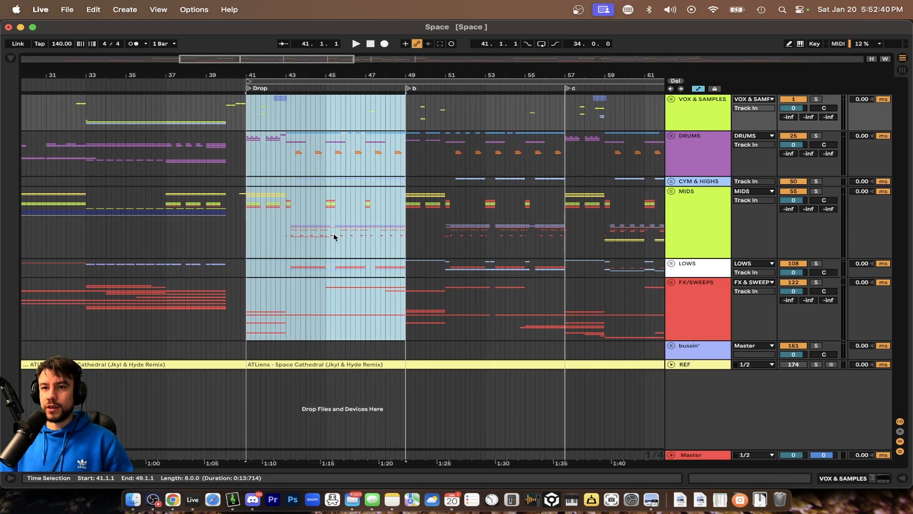
scroll(317, 228, up, 2)
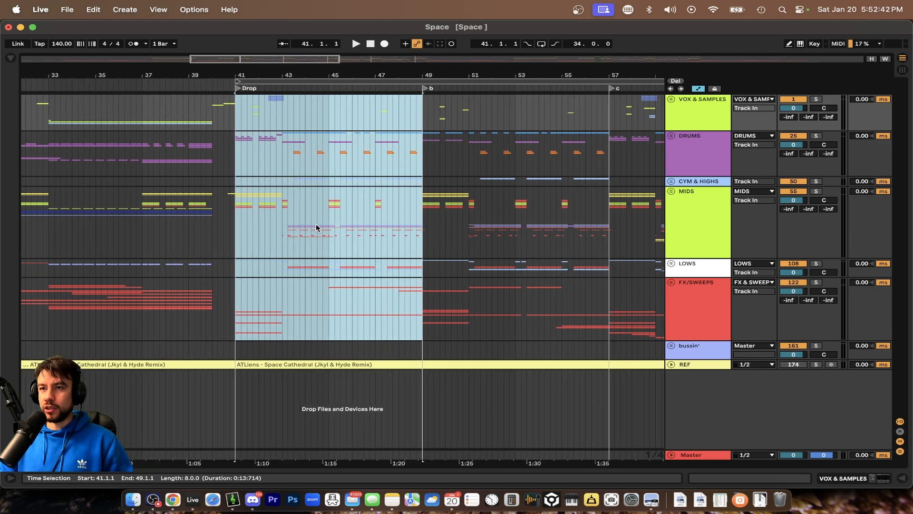
scroll(317, 227, up, 1)
- Highlight the opening DRUMS clips from bar 41 to 43.2.1, and return the insert marker to bar 41
click(236, 159)
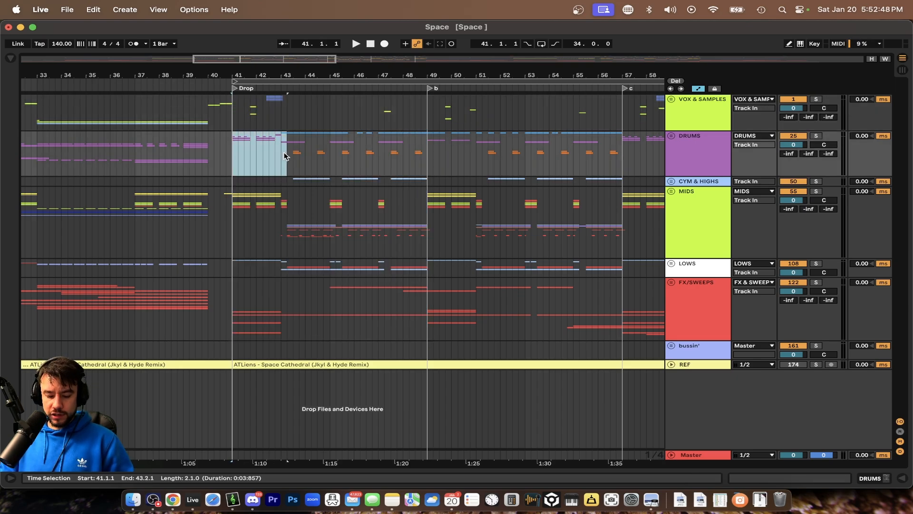
scroll(284, 156, down, 1)
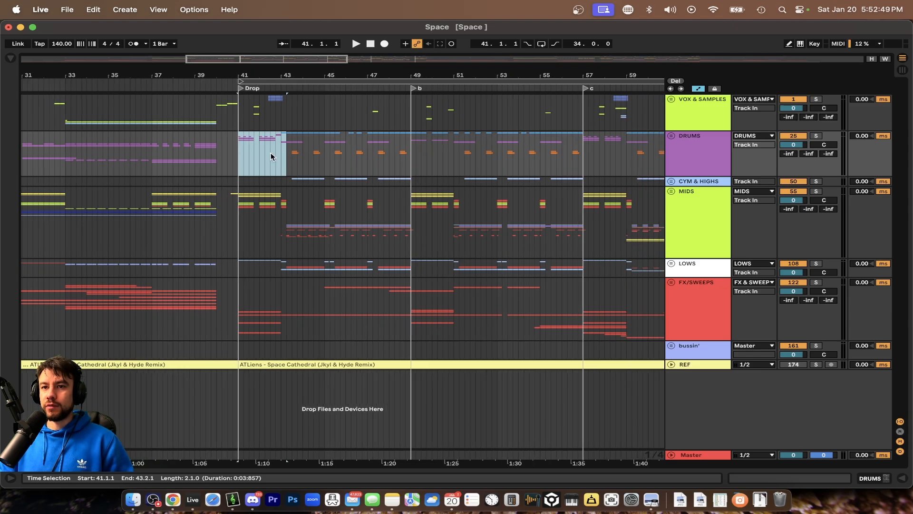
click(240, 157)
scroll(238, 151, right, 3)
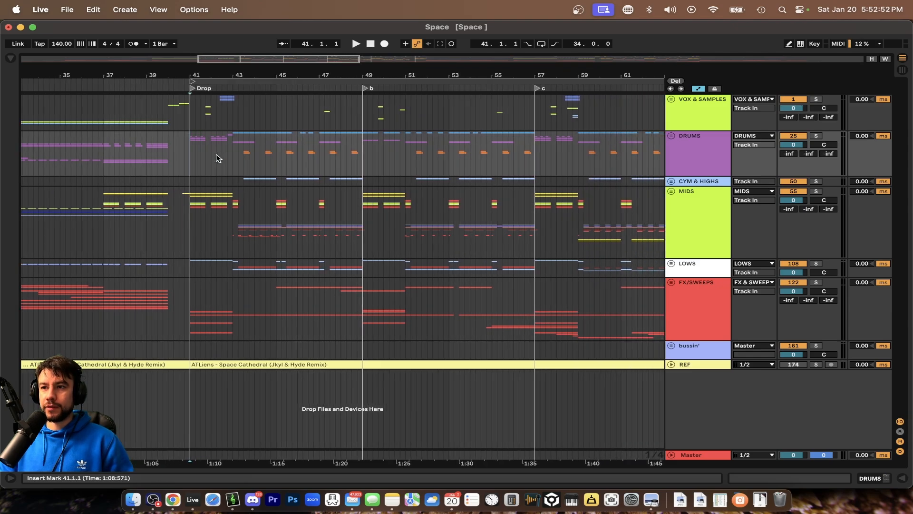
- Play back the drop's first eight bars from bar 41
scroll(432, 232, left, 2)
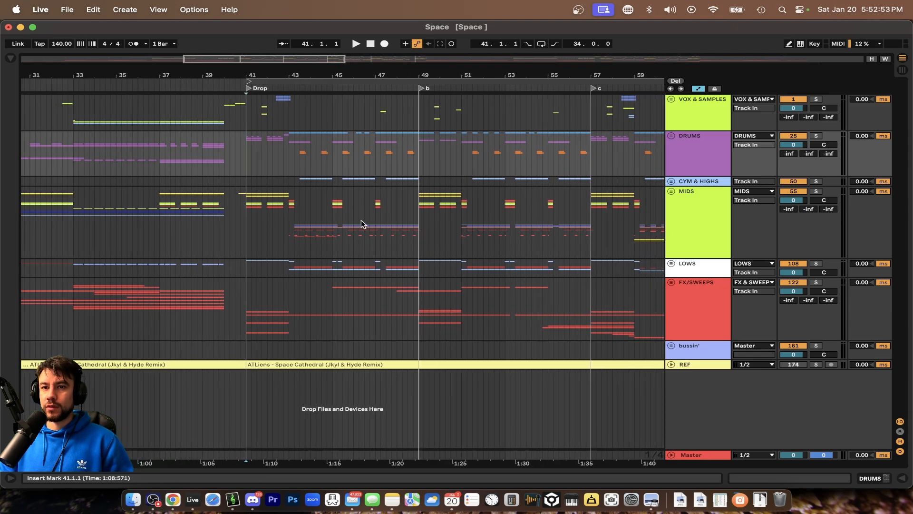
click(247, 232)
key(space)
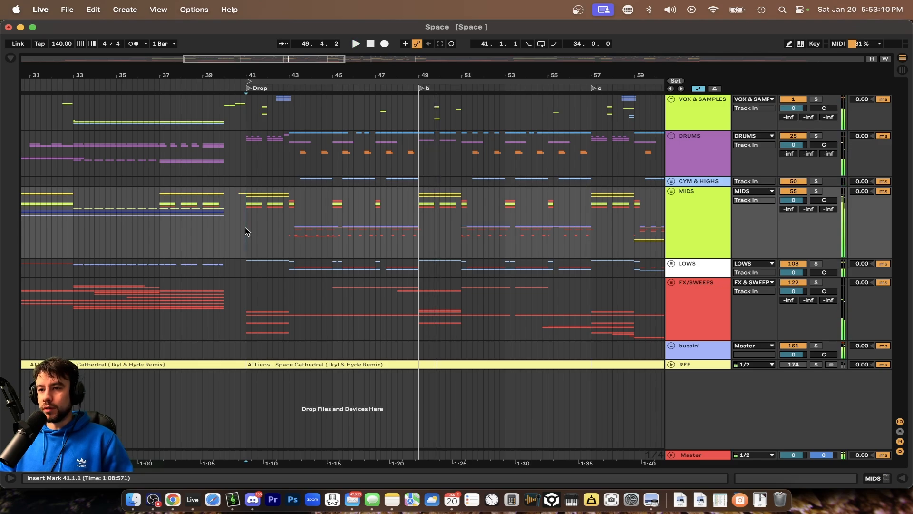
- Highlight the MIDS group across the drop's first eight bars, 41 to 49
scroll(247, 220, up, 2)
drag(247, 220, 479, 223)
scroll(479, 222, right, 3)
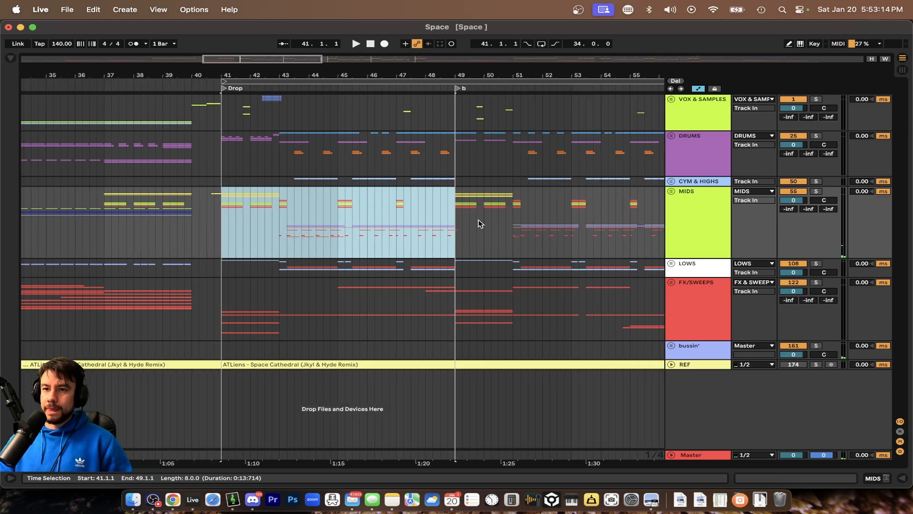
- Highlight the opening two bars of MIDS, 41 to 43, and play them
scroll(479, 223, up, 1)
scroll(473, 223, left, 2)
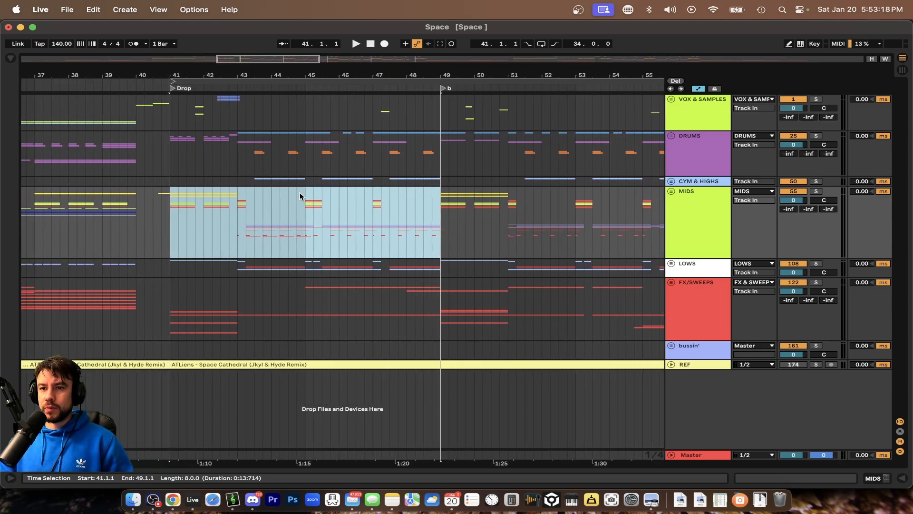
drag(173, 221, 237, 205)
key(space)
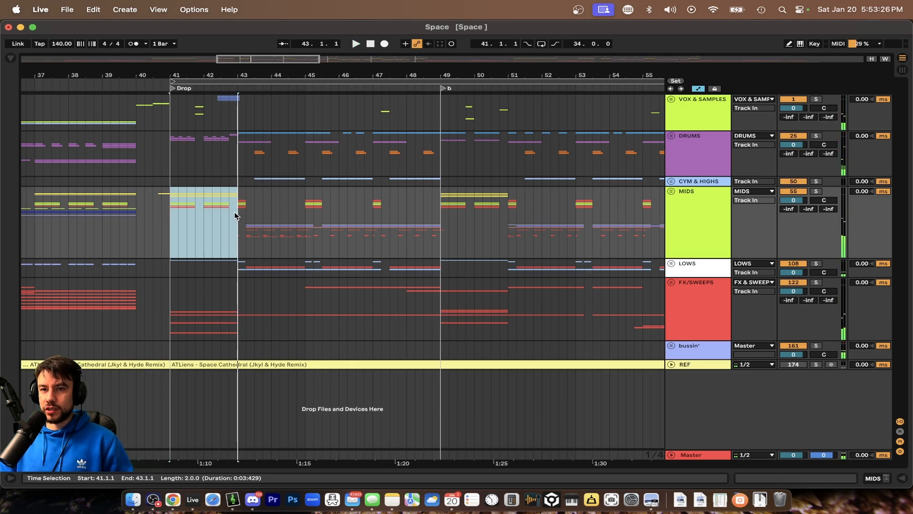
- Highlight the remaining six bars of MIDS, 43 to 49, and listen to part of that section
click(243, 221)
drag(235, 232, 442, 231)
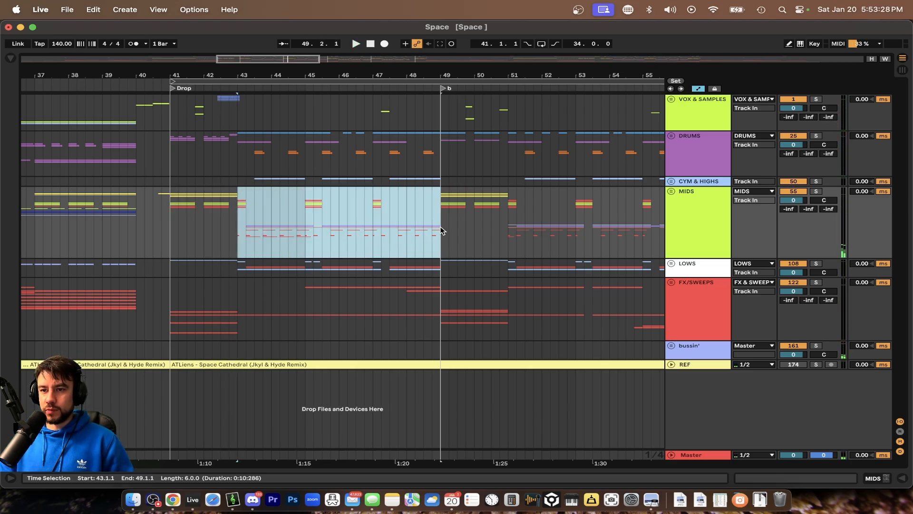
key(space)
scroll(306, 244, up, 3)
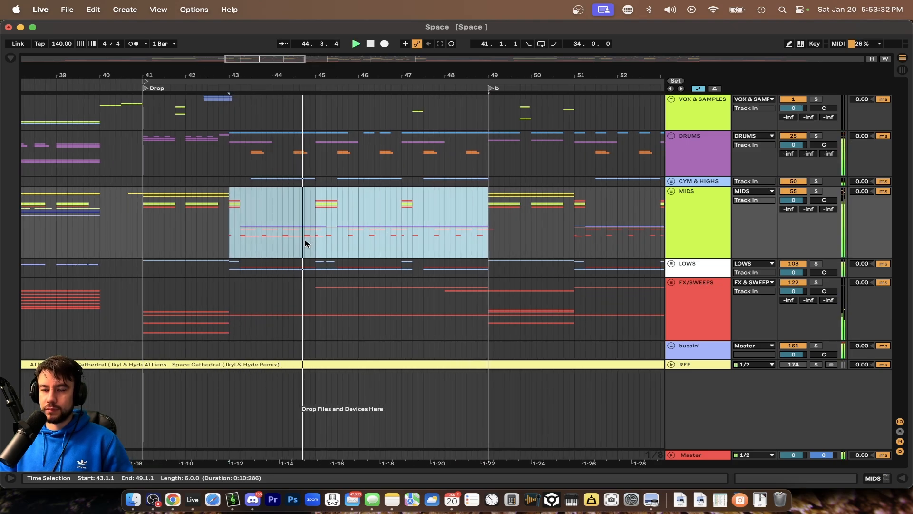
scroll(304, 243, down, 1)
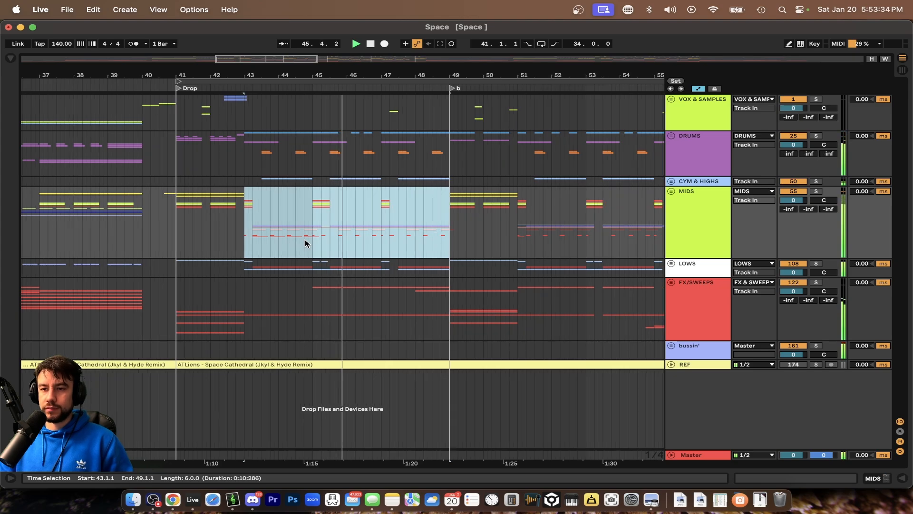
key(space)
- Place the insert marker at 41.2.1 in VOX & SAMPLES
drag(318, 241, 178, 116)
click(185, 116)
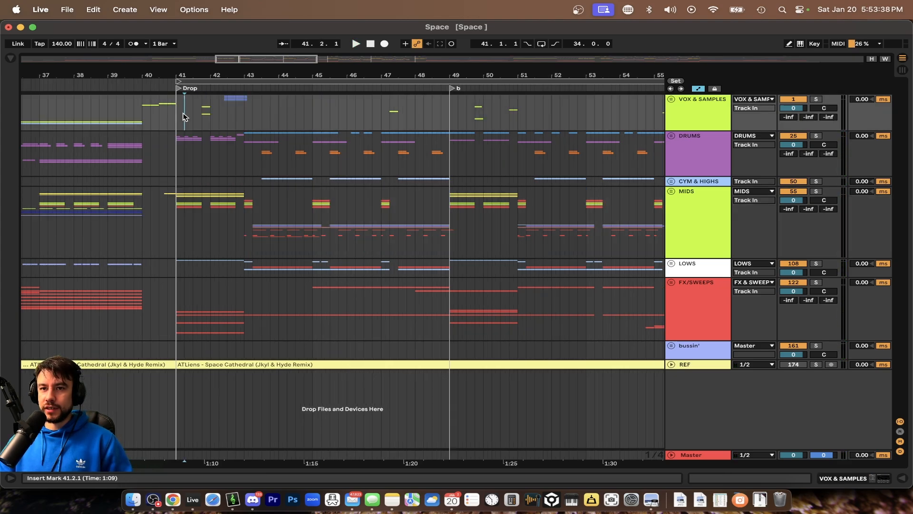
scroll(229, 267, up, 3)
scroll(230, 268, right, 1)
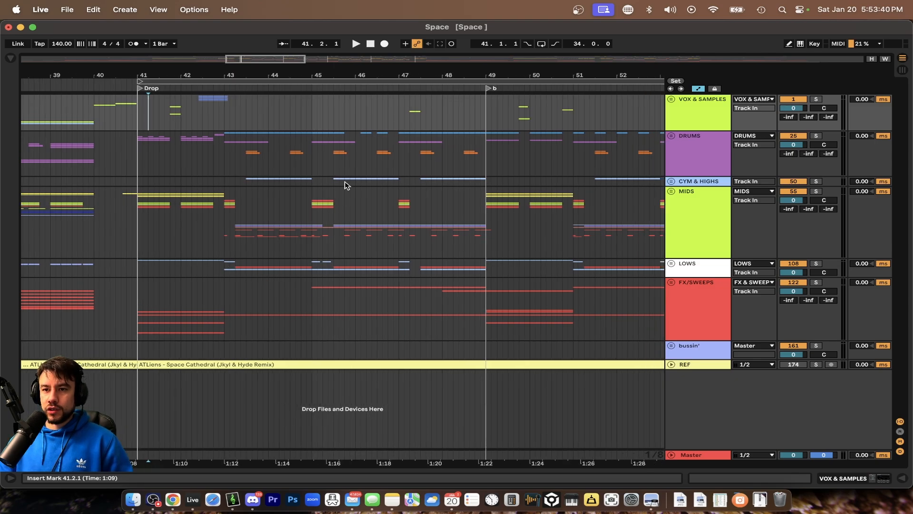
- Look through the unfolded drum, brass and bass tracks, and open the tuba clip at bar 41 to examine its notes
scroll(359, 225, down, 5)
scroll(358, 225, left, 1)
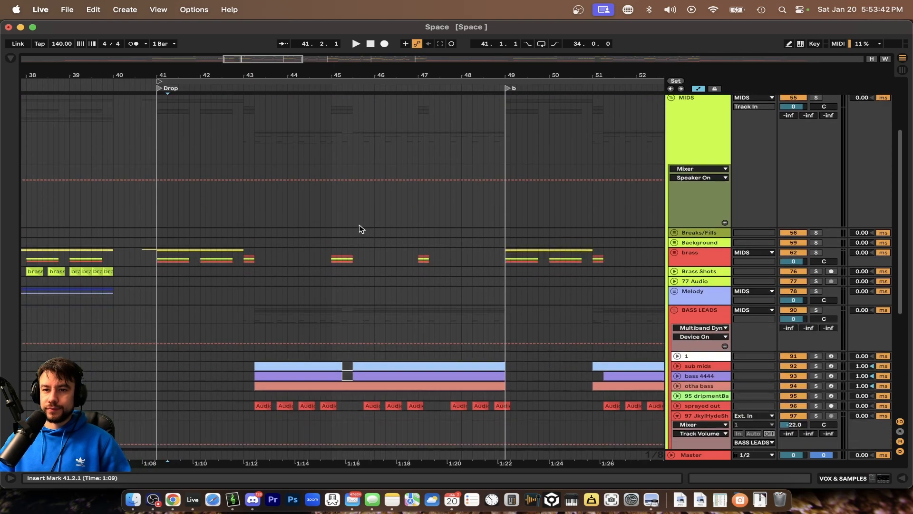
scroll(359, 224, up, 15)
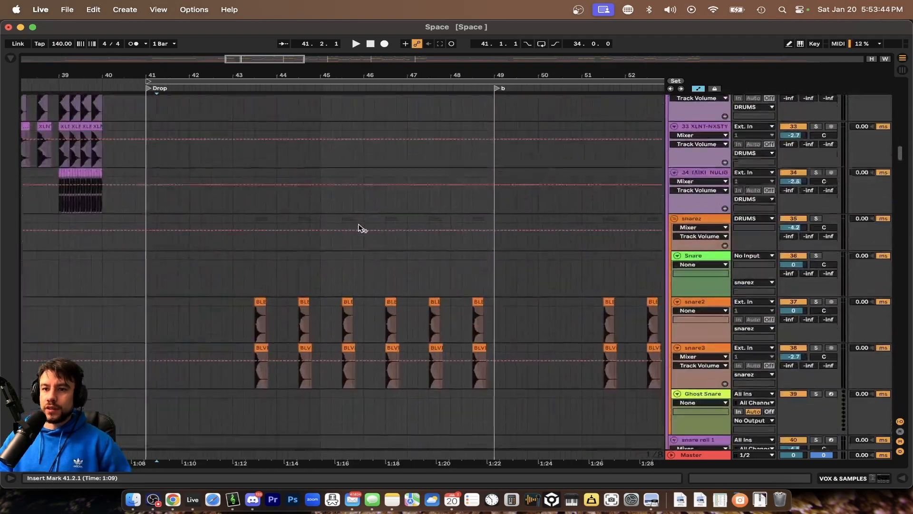
scroll(358, 225, left, 1)
scroll(359, 225, down, 20)
scroll(359, 224, right, 2)
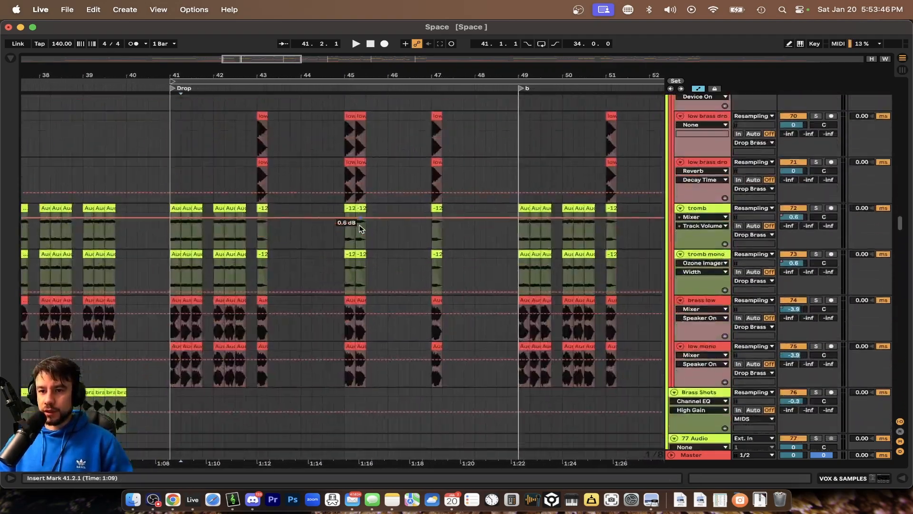
scroll(360, 228, up, 8)
scroll(359, 227, left, 2)
double_click(291, 139)
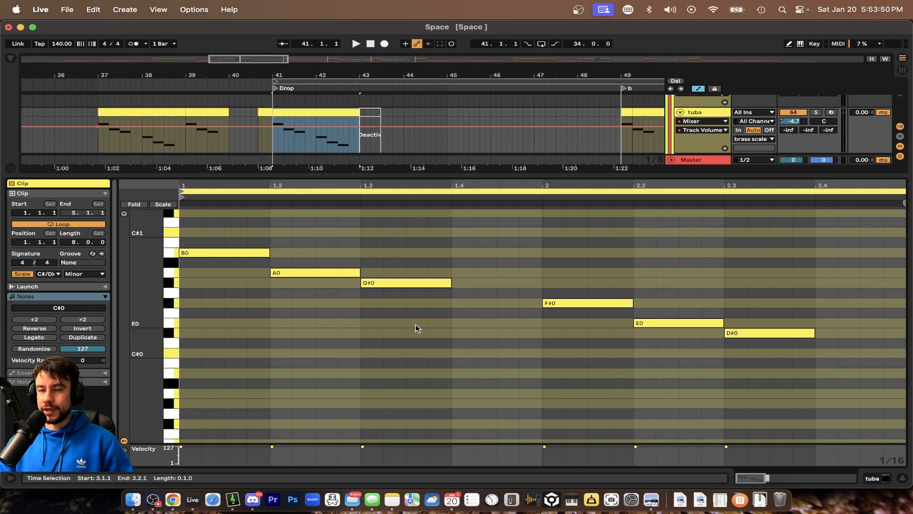
- Close the tuba clip's note view and fold all tracks back into their groups
double_click(369, 174)
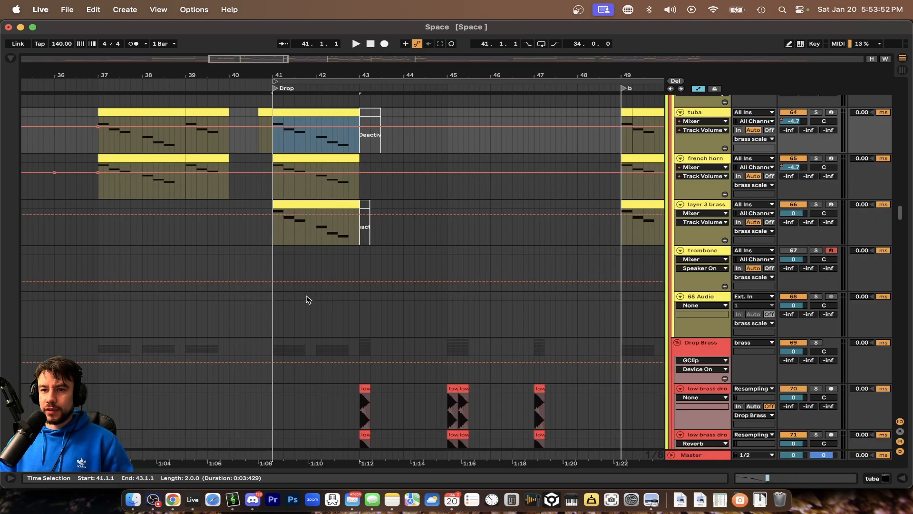
click(306, 299)
key(alt+u)
key(minus)
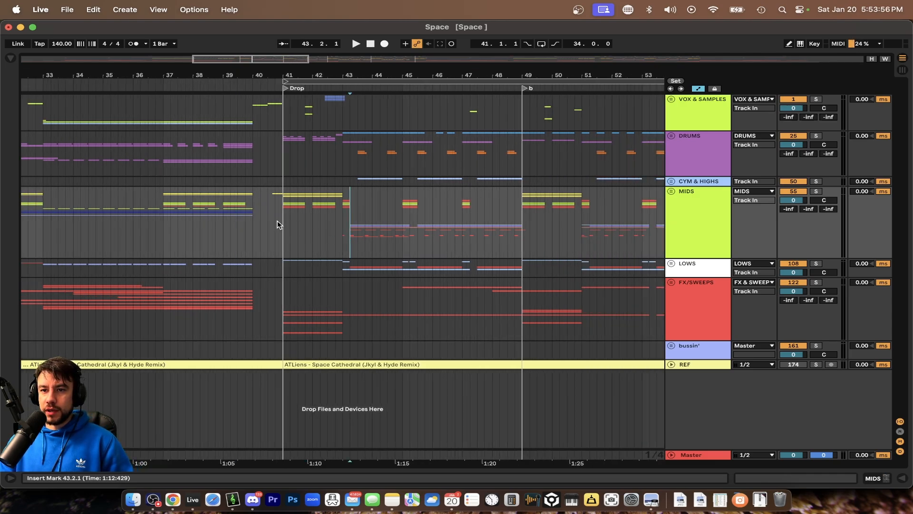
- Play the transition into the drop from 39.2.1 in MIDS and stop just after bar 41 begins
click(238, 236)
key(space)
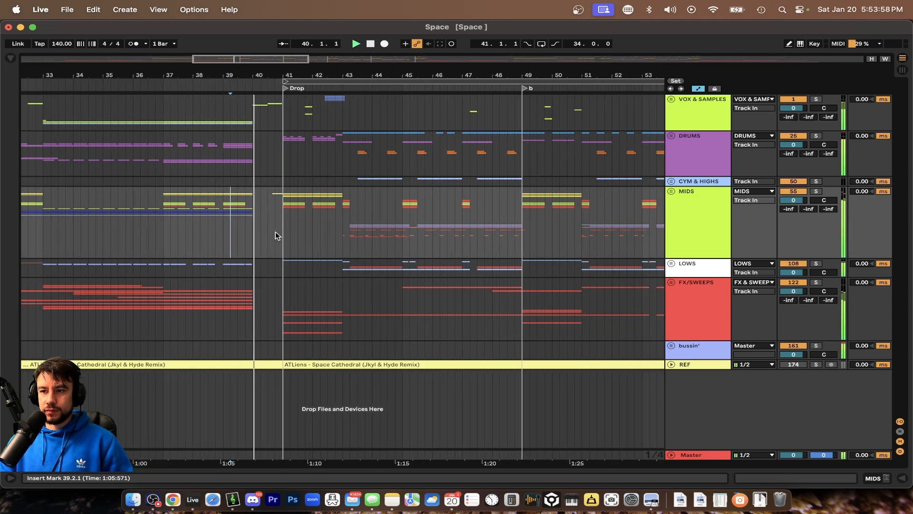
scroll(274, 230, up, 2)
scroll(274, 230, right, 1)
key(space)
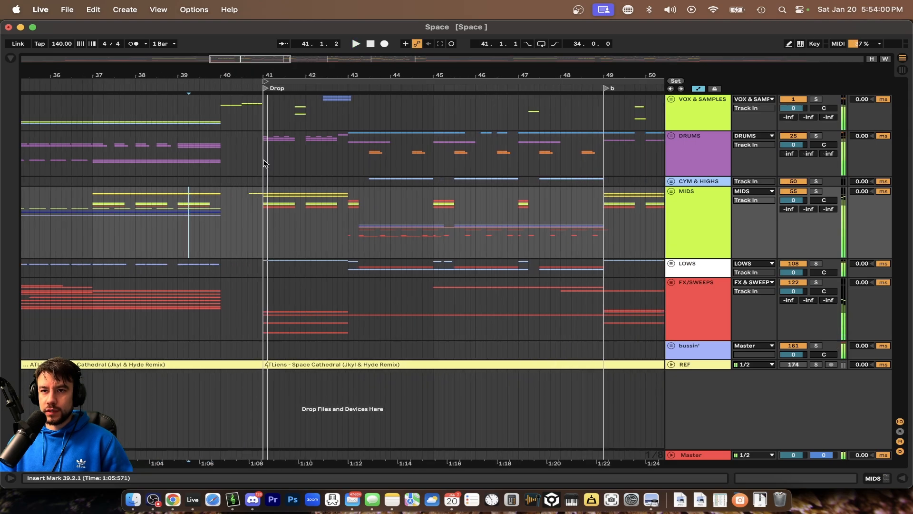
- Highlight bars 41 to 43 from VOX & SAMPLES through FX/SWEEPS, and return the insert marker to bar 41 in MIDS
drag(265, 116, 349, 333)
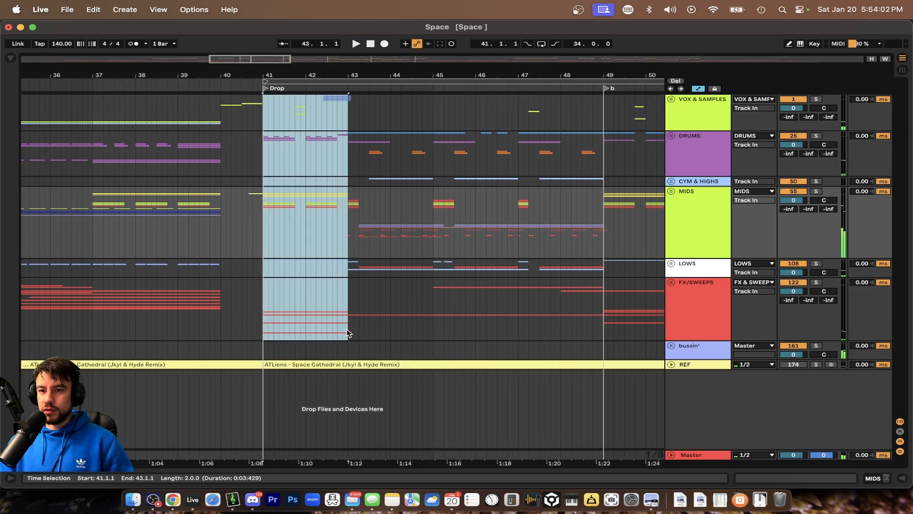
click(262, 232)
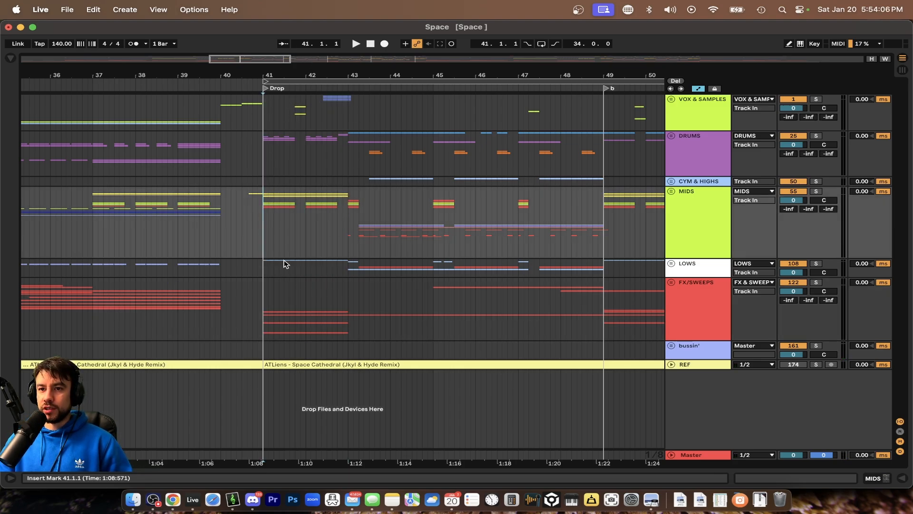
scroll(310, 192, down, 4)
scroll(305, 192, left, 3)
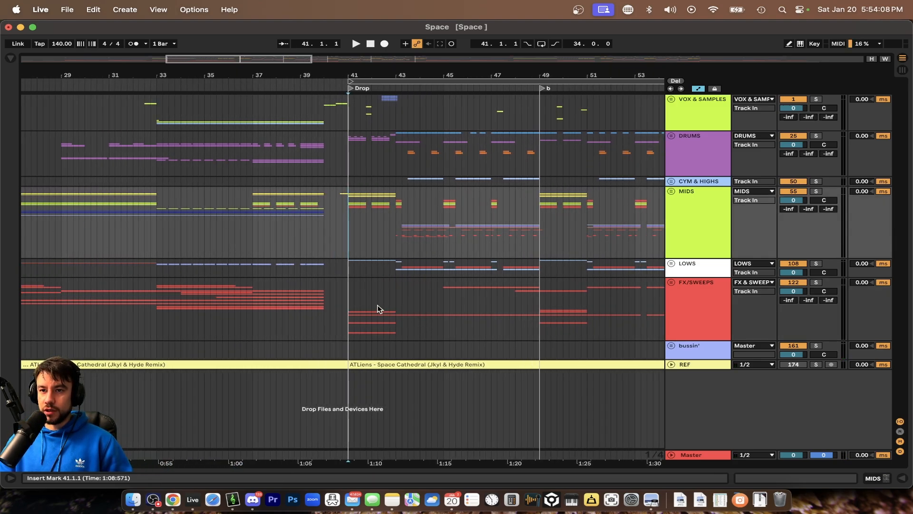
scroll(379, 309, up, 2)
scroll(379, 309, right, 1)
scroll(380, 308, up, 2)
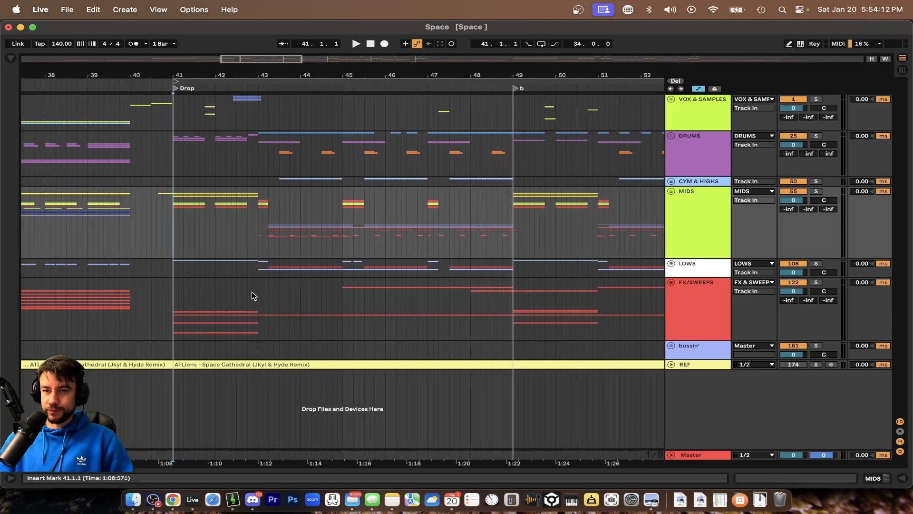
- Highlight the opening two bars of MIDS, 41 to 43, and unfold the MIDS group
scroll(252, 294, right, 1)
drag(133, 229, 218, 228)
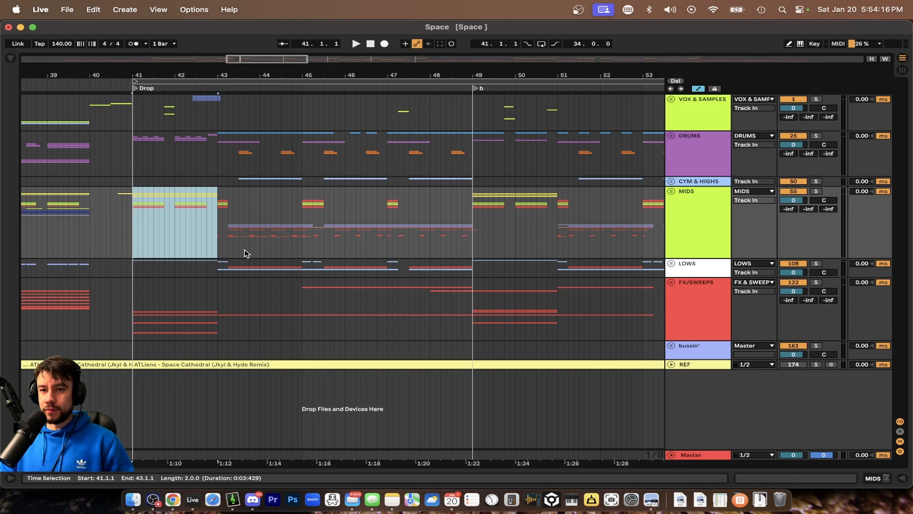
click(671, 191)
scroll(254, 308, down, 3)
scroll(253, 309, left, 1)
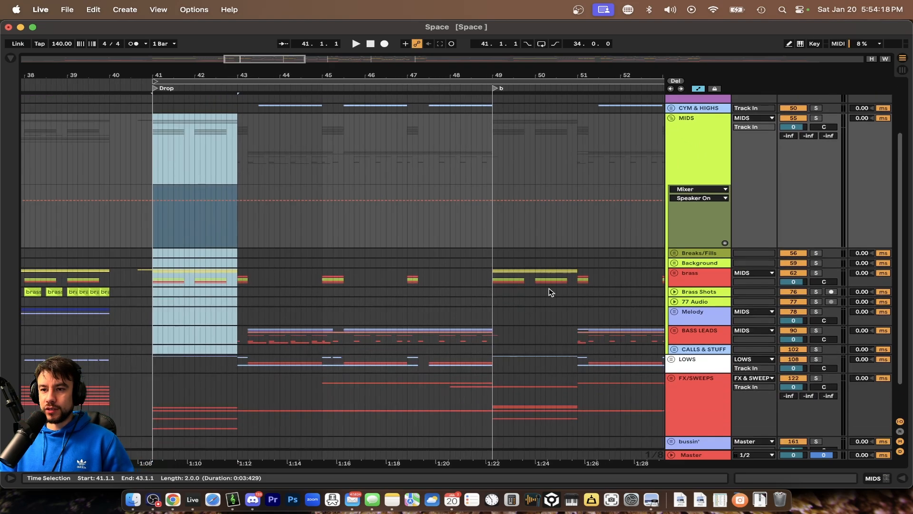
- Unfold all nested tracks and open the tuba clip at bar 41 to examine its descending notes
key(alt+u)
scroll(501, 292, down, 10)
scroll(500, 291, left, 3)
click(308, 254)
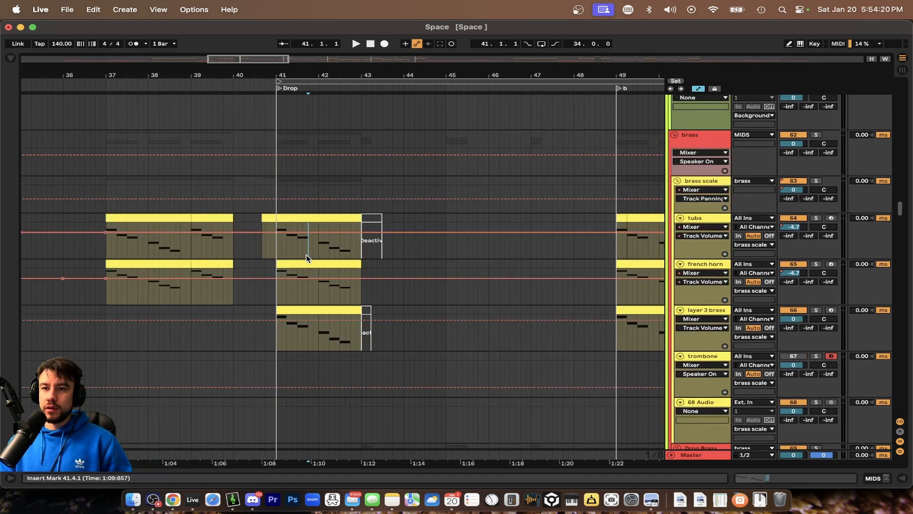
double_click(295, 220)
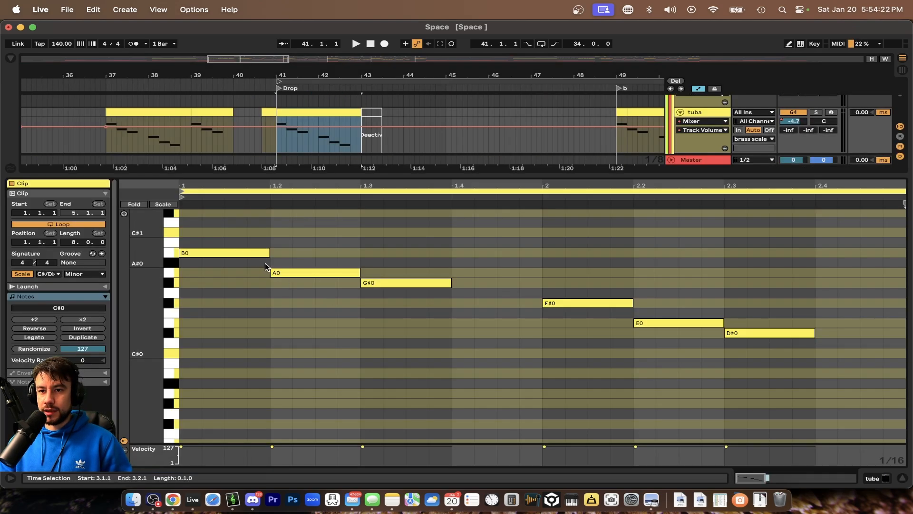
- Add a C#0 note from 2.4.1 to 3.1.1 at the end of the tuba phrase, and delete it again
double_click(832, 353)
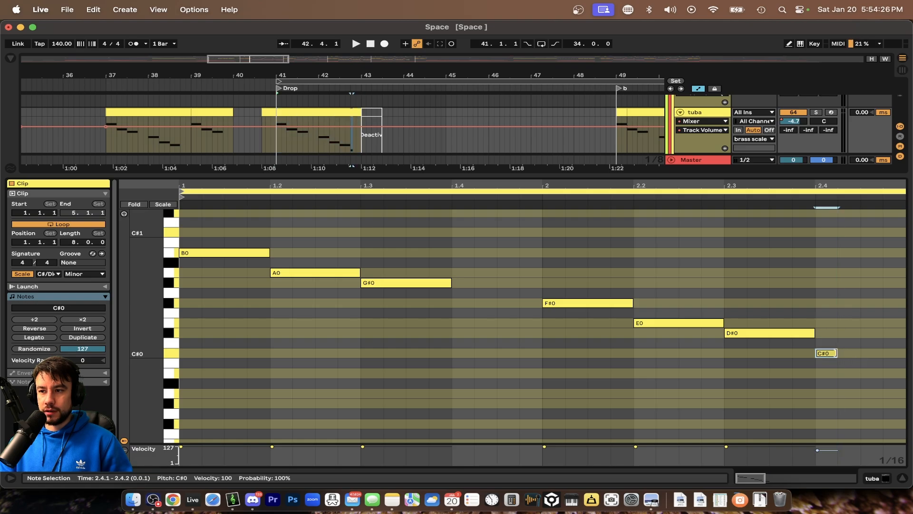
drag(836, 353, 898, 353)
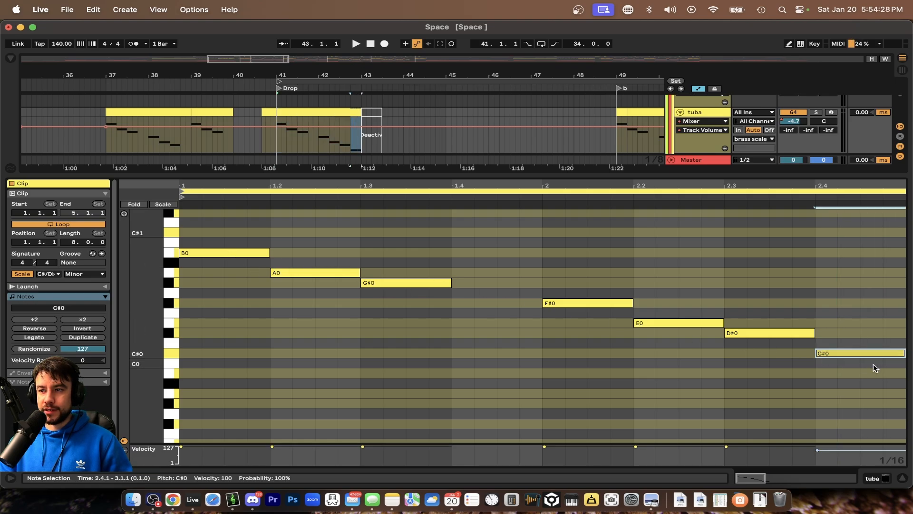
double_click(852, 353)
- Close the tuba clip's notes, look over the Melody tracks, and fold all tracks back into their groups
double_click(339, 174)
scroll(339, 172, down, 3)
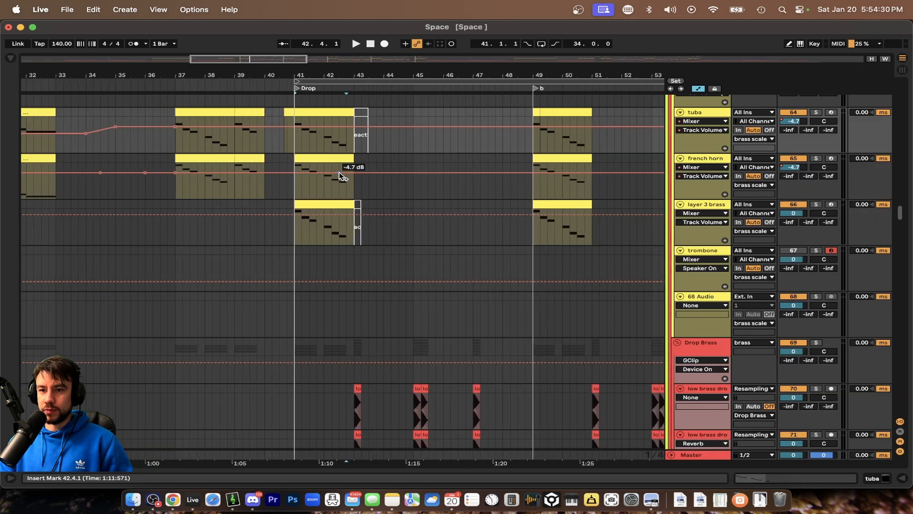
scroll(324, 266, down, 20)
scroll(324, 266, left, 2)
click(299, 308)
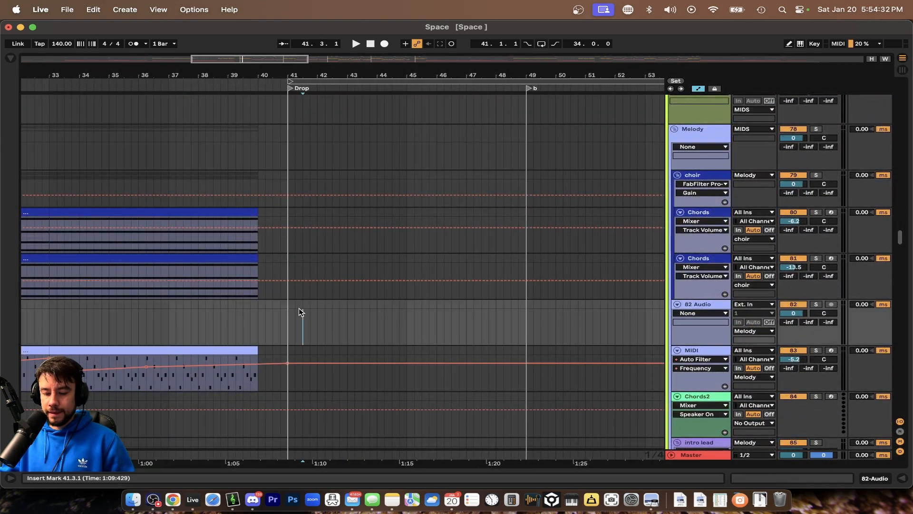
key(alt+u)
- Play the drop briefly from 43.2.1, and unfold the MIDS group and its BASS LEADS subgroup
click(313, 289)
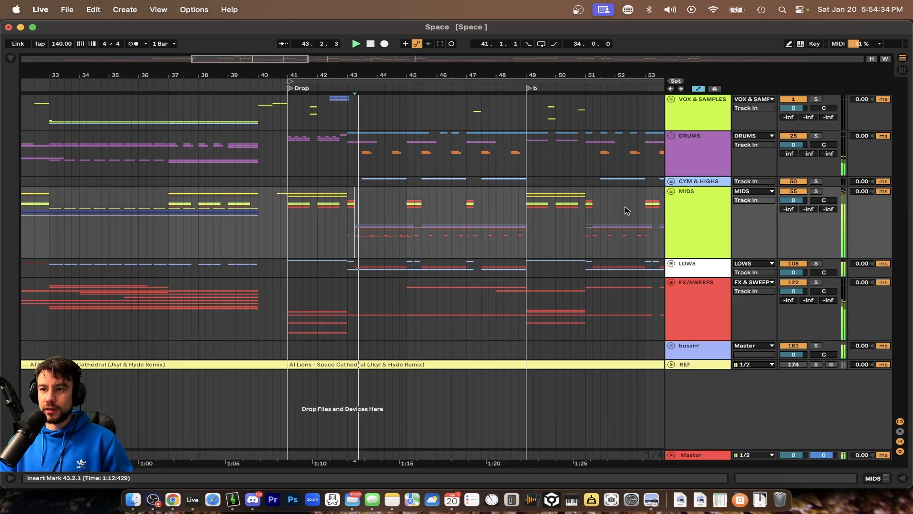
click(671, 191)
scroll(396, 289, down, 5)
scroll(396, 289, up, 3)
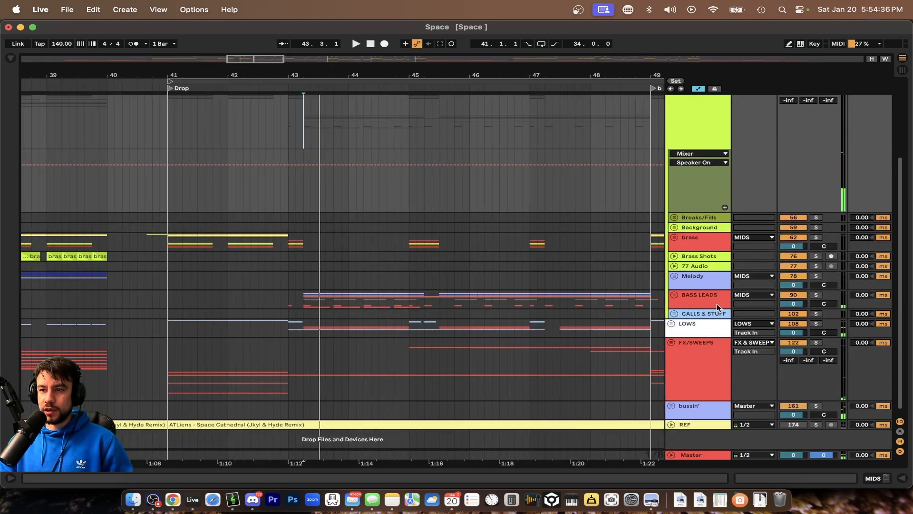
click(675, 295)
scroll(547, 309, down, 3)
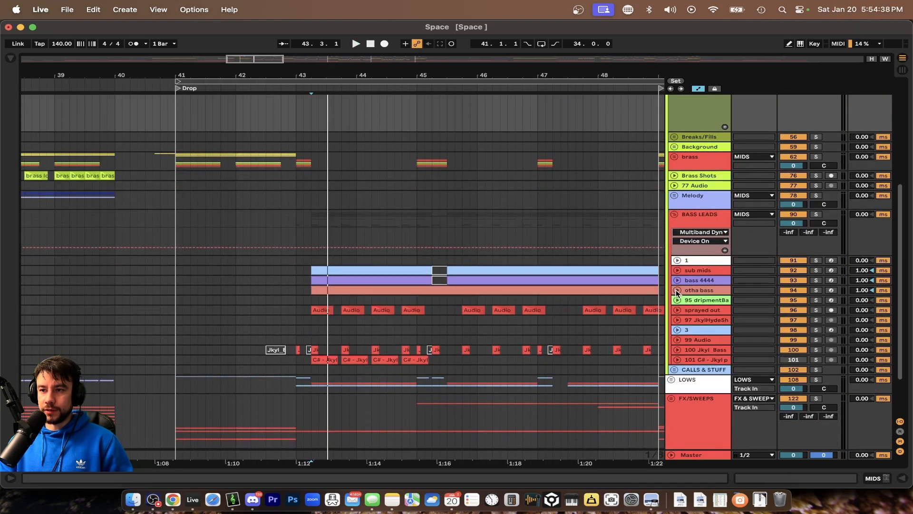
- Place the insert marker at 41.1.3 in track 1 and examine the BASS LEADS clips between bars 43 and 49
click(182, 263)
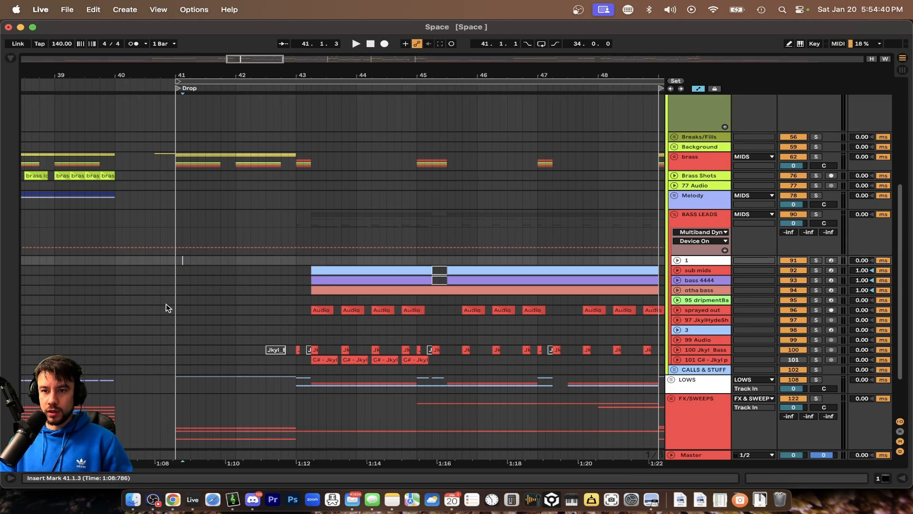
scroll(166, 307, up, 2)
scroll(166, 303, down, 1)
scroll(305, 315, down, 3)
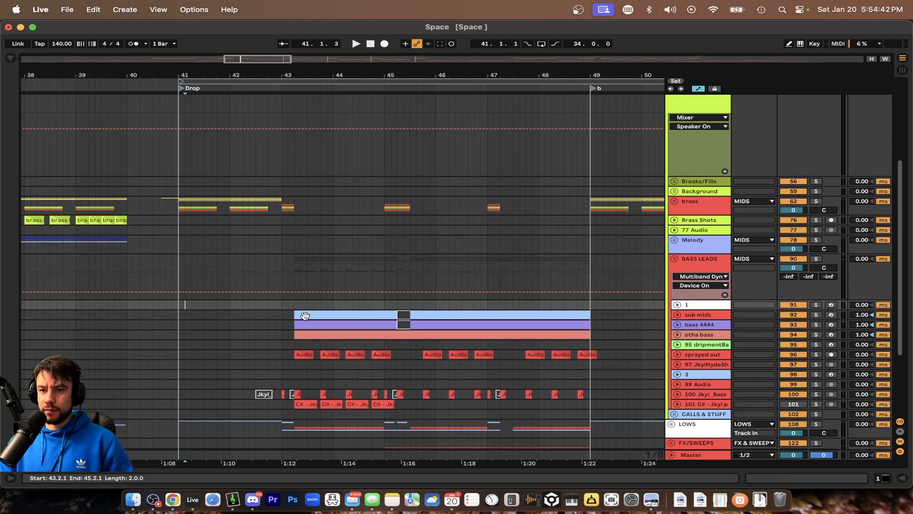
- Place the insert marker at 40.4.1 in the MIDS group and fold the group's tracks back in
scroll(258, 276, up, 6)
scroll(243, 276, right, 1)
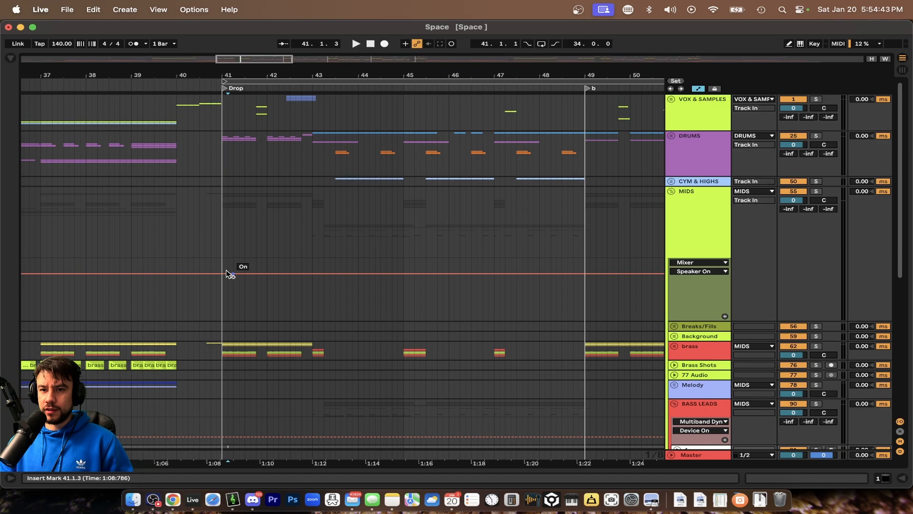
click(213, 246)
key(alt+u)
key(alt+u)
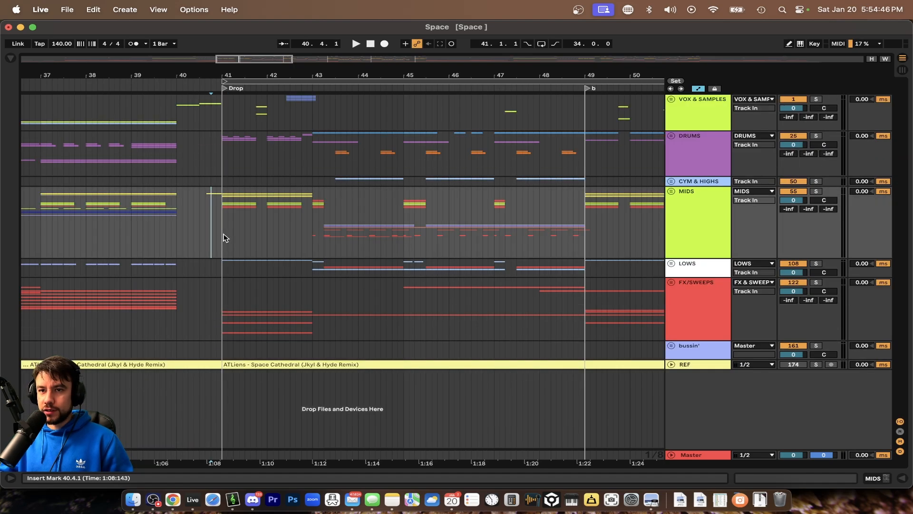
- Examine the drop's eight-bar sections at the Drop, b and c locators across all folded groups
scroll(223, 238, down, 5)
click(187, 191)
click(182, 178)
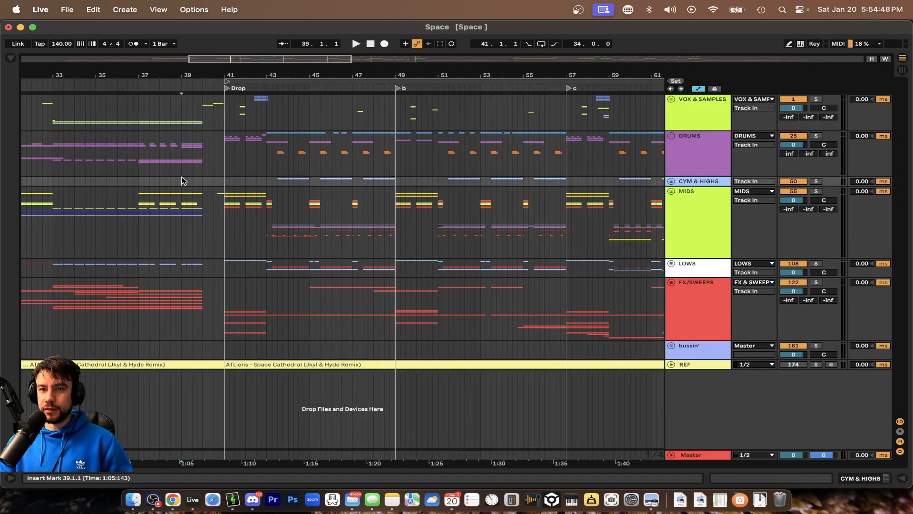
scroll(273, 219, left, 3)
click(300, 182)
click(321, 174)
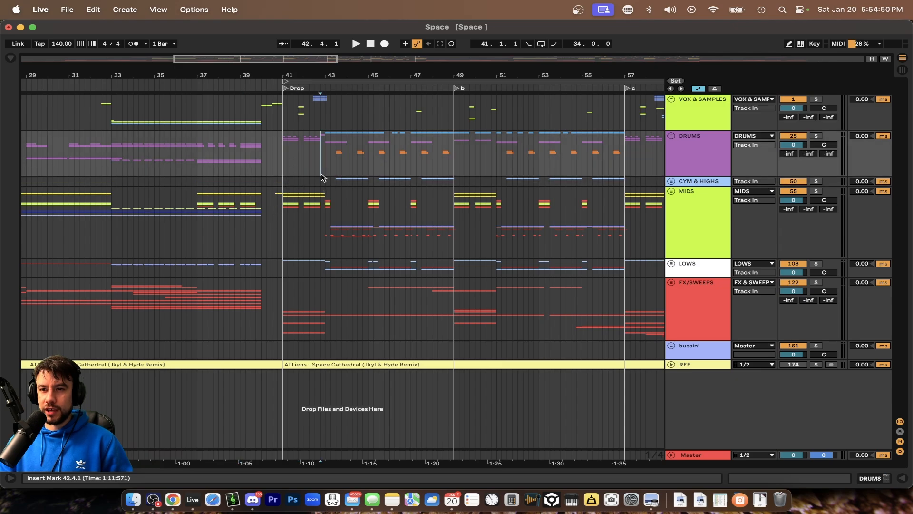
scroll(369, 222, up, 3)
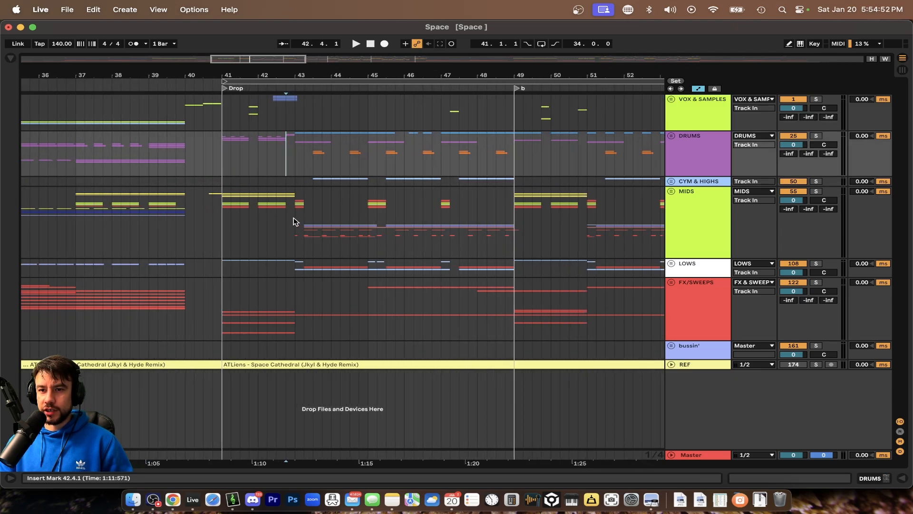
- Play from 43.1.1, select 43.1.1 to 43.2.1 in the MIDS group, and play that brass hit again
click(295, 220)
key(space)
scroll(300, 232, up, 3)
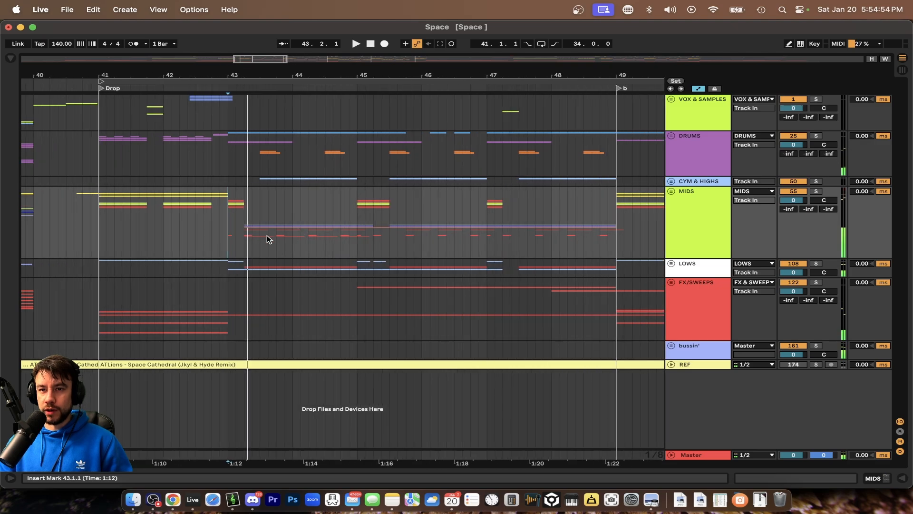
drag(228, 218, 238, 219)
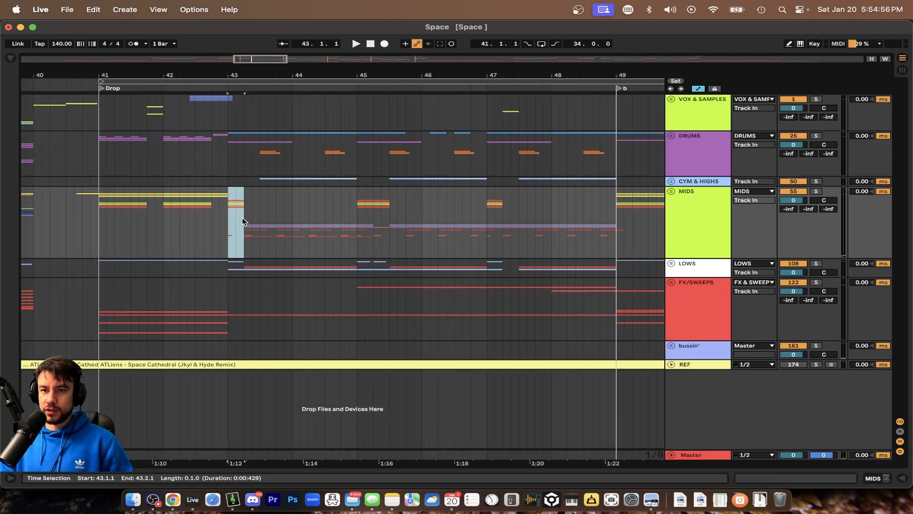
key(space)
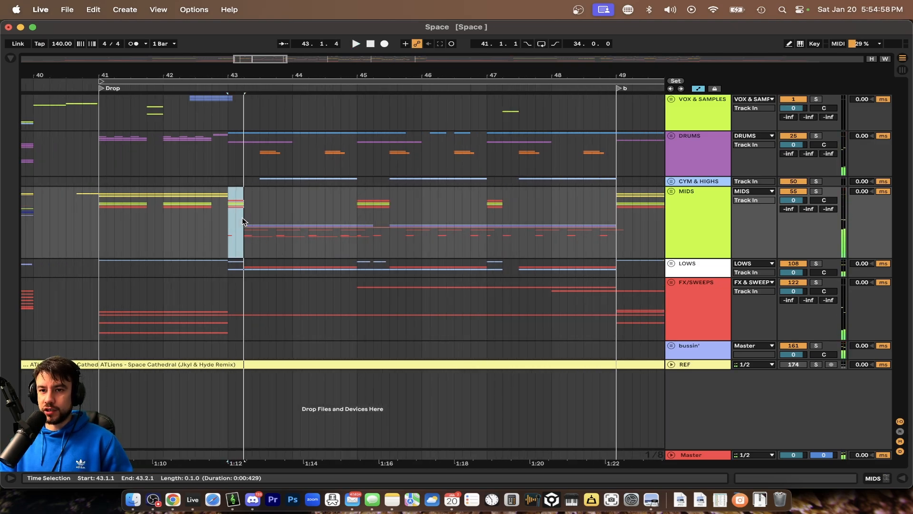
scroll(242, 233, up, 2)
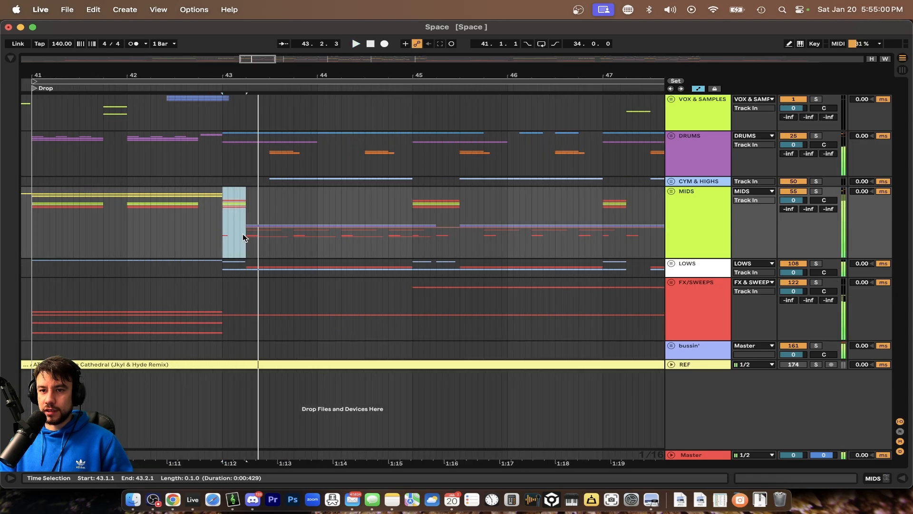
- Mark the MIDS bass answer from 43.2.1 to 44.1.1, reselect 43.1.1 to 43.2.1, and play on past bar 45
drag(243, 233, 327, 224)
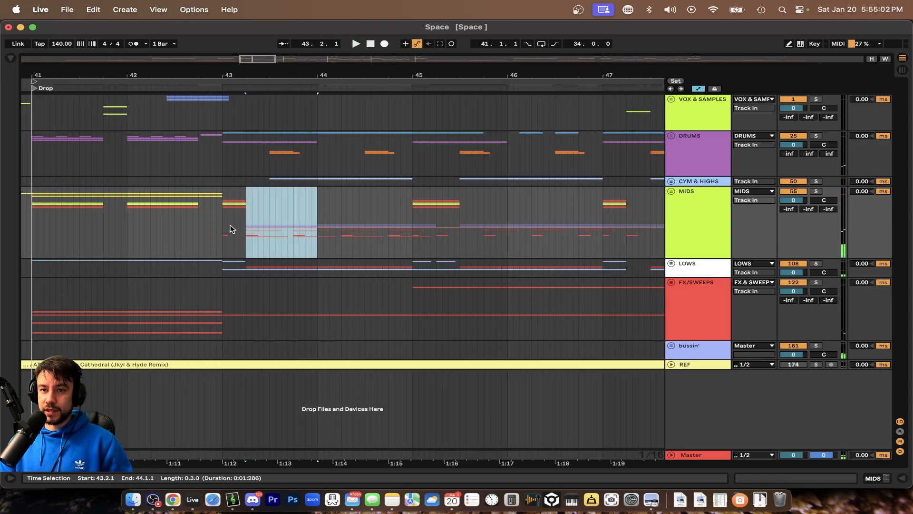
drag(223, 229, 248, 231)
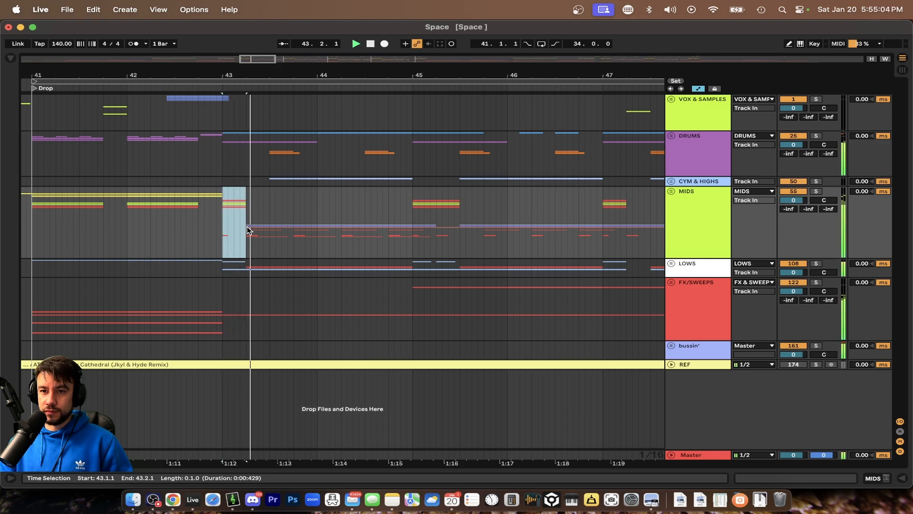
key(space)
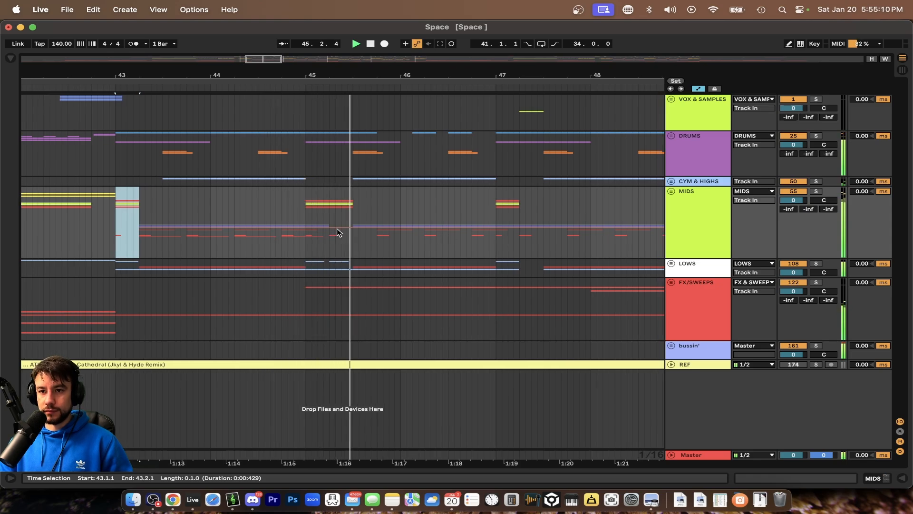
key(space)
- Select the MIDS brass answer from 45.1.1 to 45.3.1 and play from there towards bar 49
drag(352, 210, 305, 204)
scroll(305, 205, down, 3)
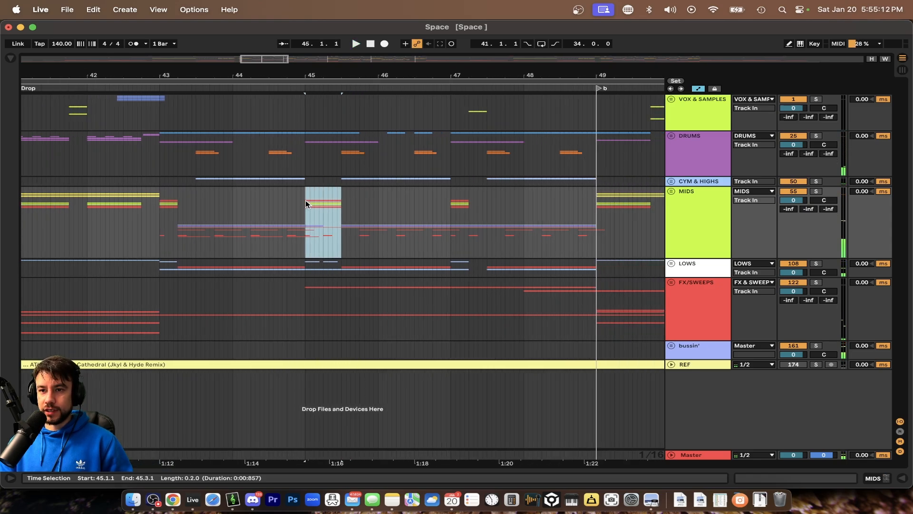
key(space)
scroll(332, 241, down, 3)
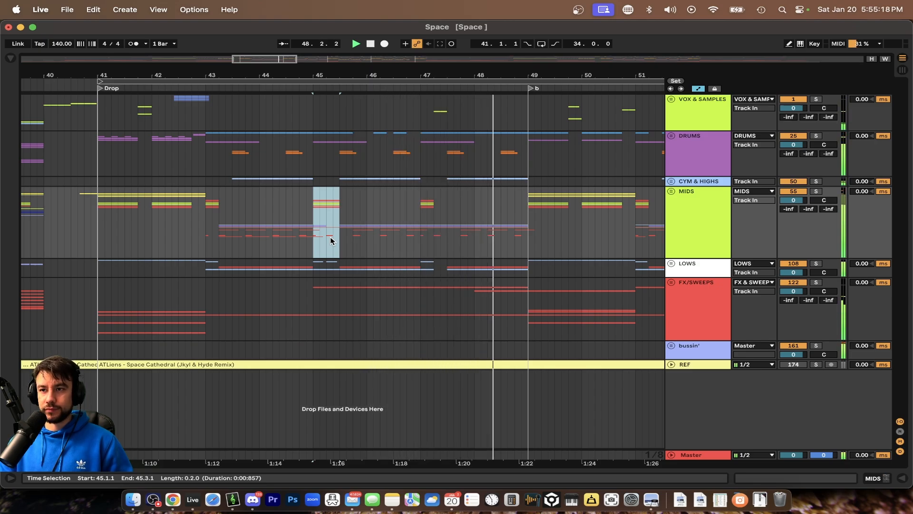
- Unfold the MIDS group and bring its brass and BASS LEADS tracks into view
key(u)
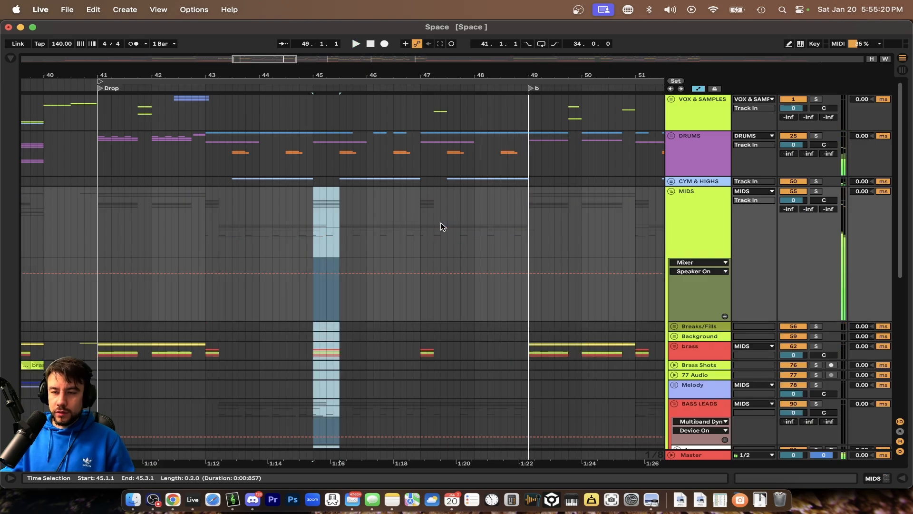
scroll(441, 227, down, 10)
scroll(441, 224, left, 1)
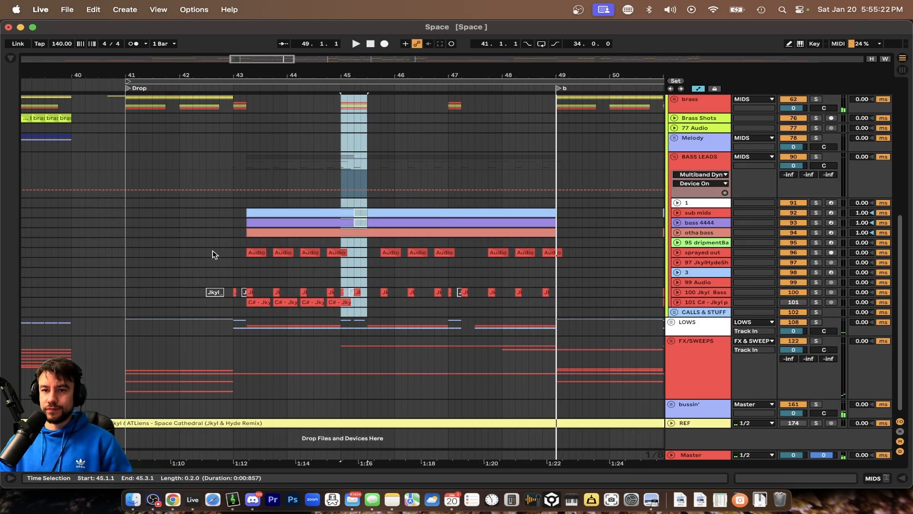
- Select the brass group's clips from 41.1.1 to 43.1.1 and start playback at the drop
scroll(213, 255, up, 2)
scroll(213, 254, right, 2)
drag(71, 163, 185, 157)
scroll(252, 251, down, 1)
key(space)
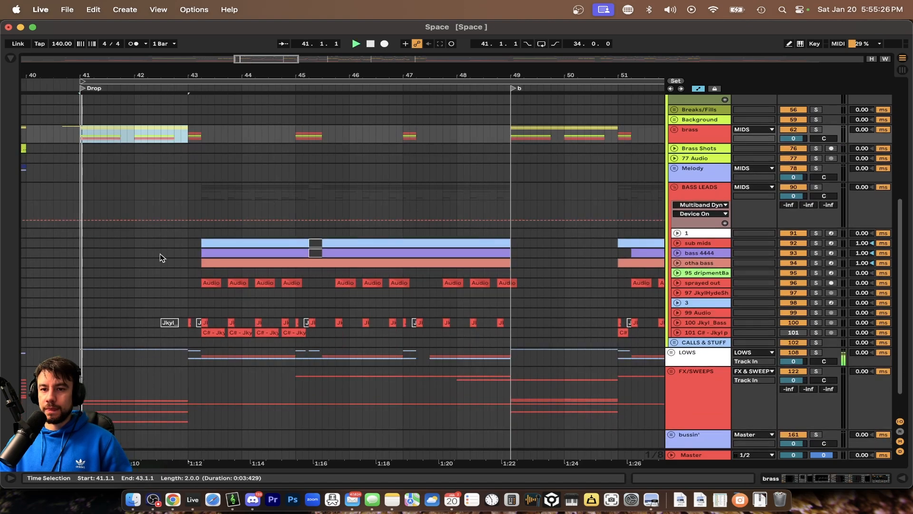
- Play the BASS LEADS section from 43.1.1 to bar 47, following its interplay with the brass clips
click(192, 271)
key(space)
click(189, 270)
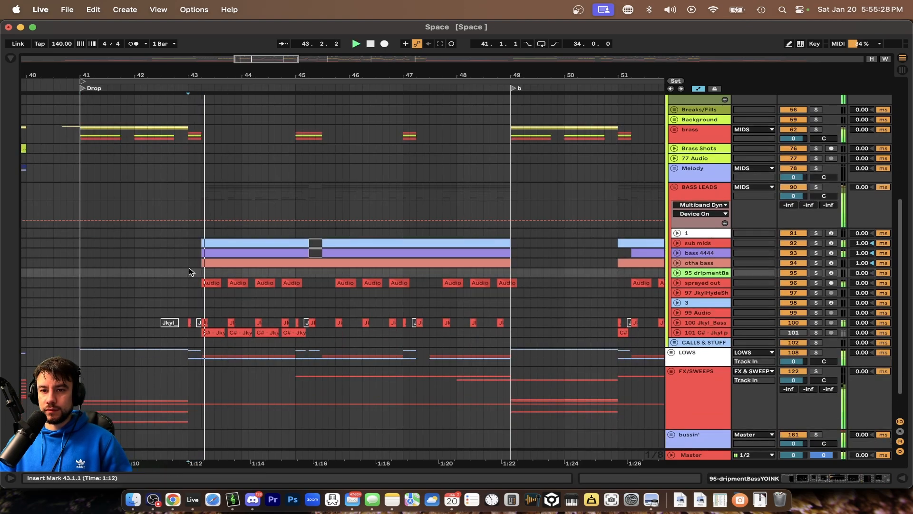
key(space)
key(space)
scroll(190, 270, up, 1)
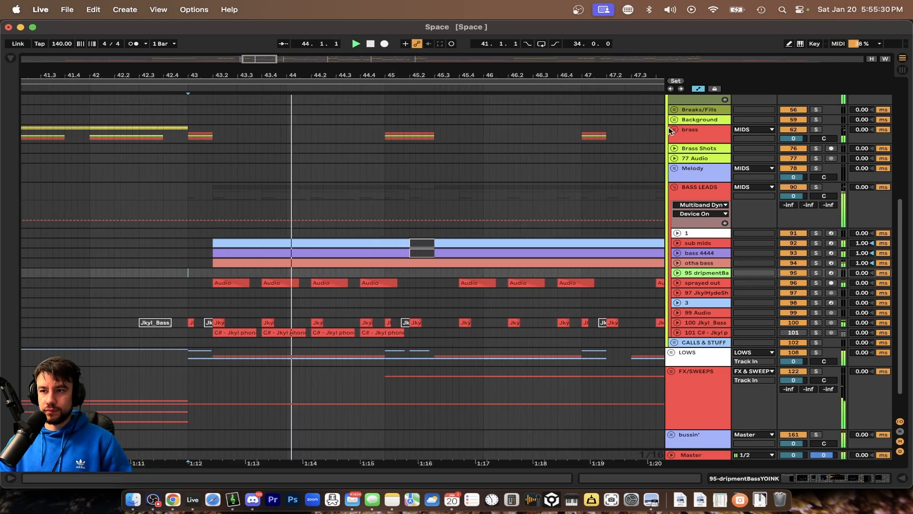
scroll(440, 215, up, 2)
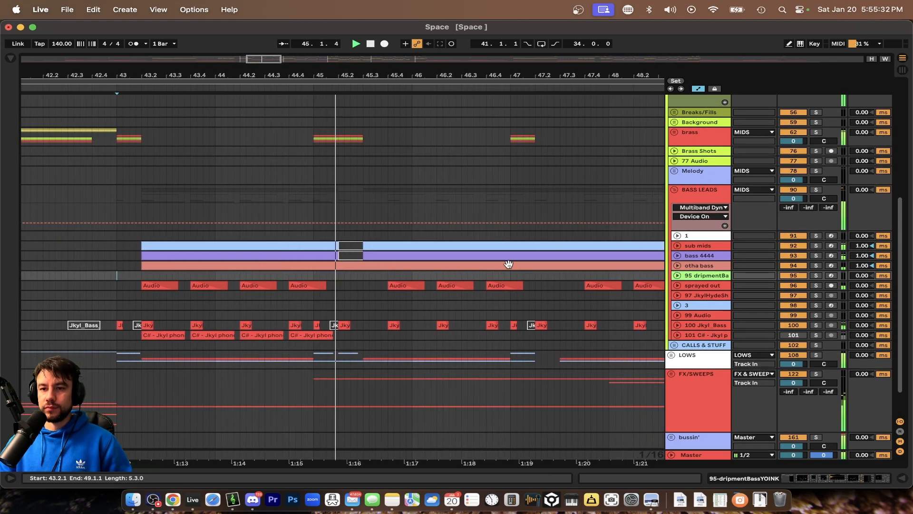
scroll(508, 265, down, 3)
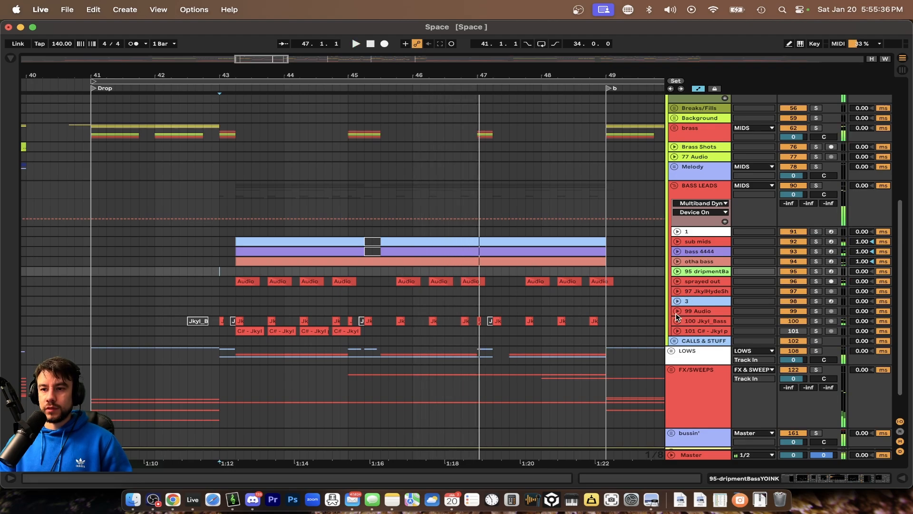
- Unfold the LOWS group with its g clip fun and his subgroups, and expand the mono and stereo tracks
click(671, 350)
scroll(676, 344, down, 4)
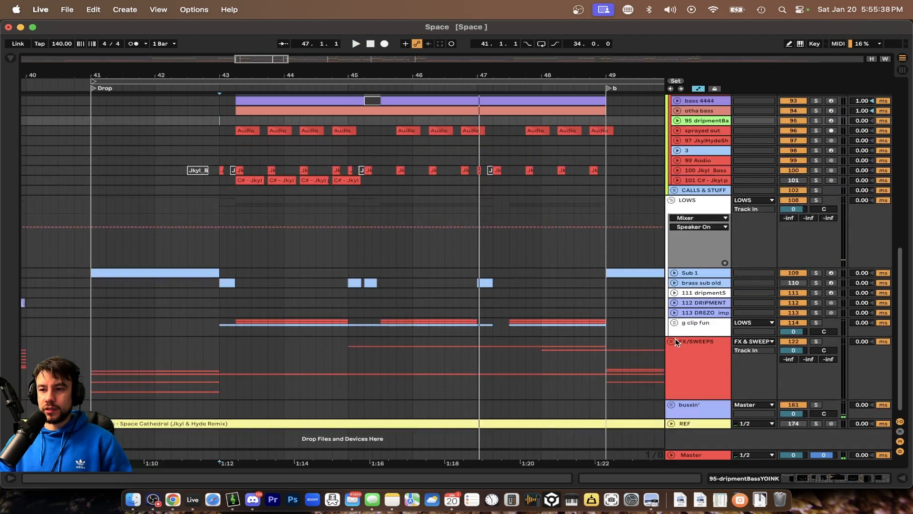
click(674, 323)
scroll(666, 328, down, 3)
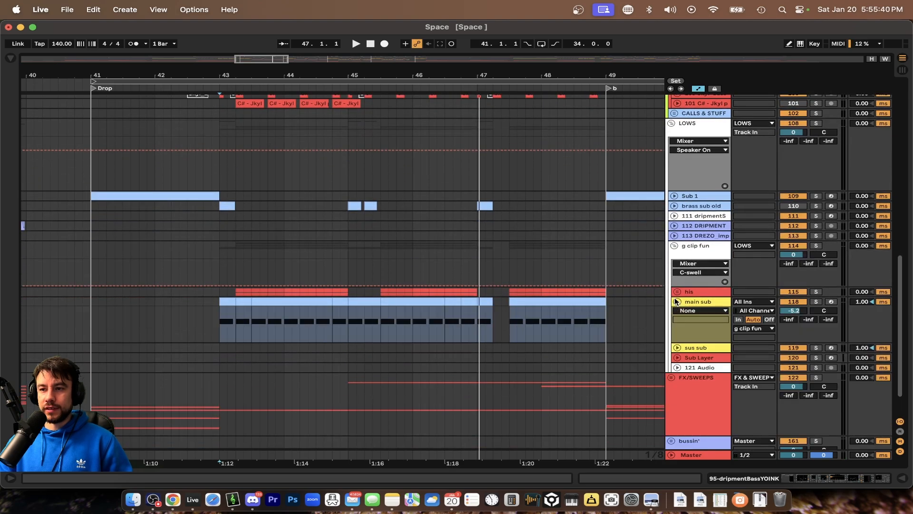
scroll(567, 310, down, 1)
click(680, 314)
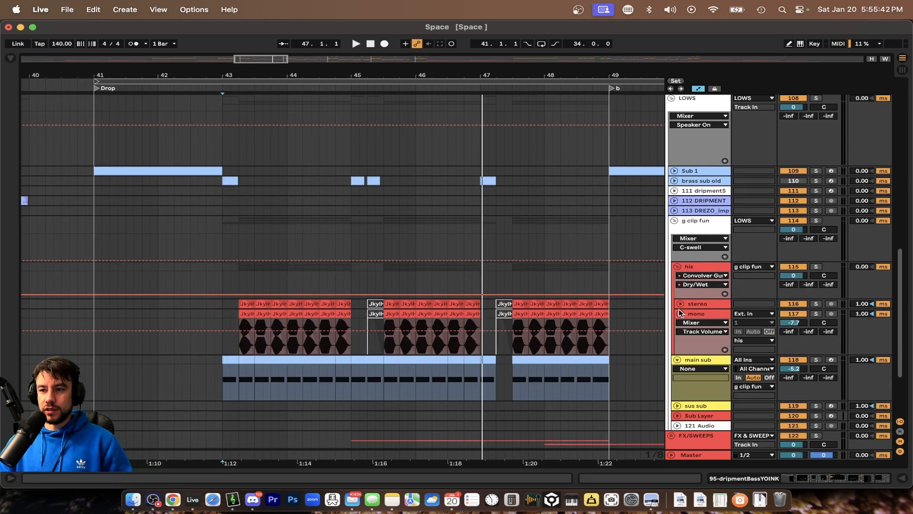
click(680, 304)
- Solo the g clip fun group and play its low bass clips from 43.2.1 to bar 45
scroll(351, 328, up, 5)
scroll(306, 313, left, 4)
scroll(306, 314, down, 5)
click(158, 236)
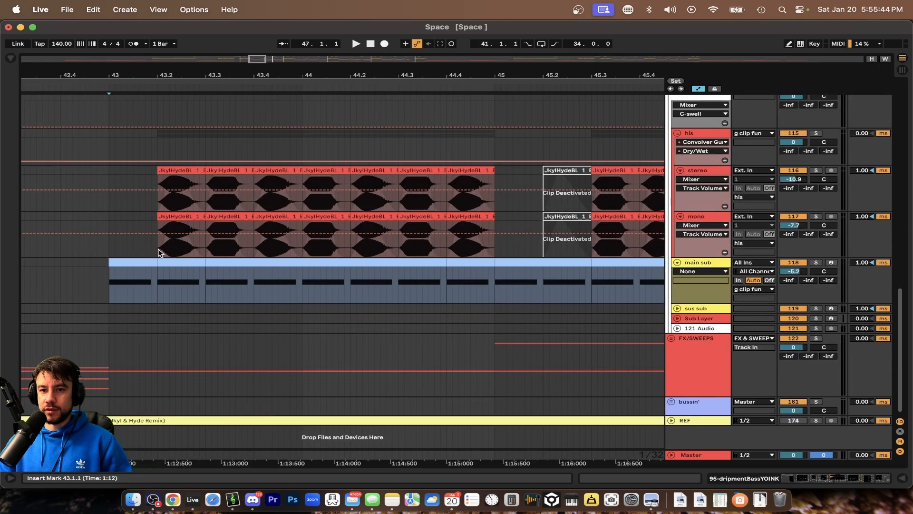
scroll(732, 153, up, 1)
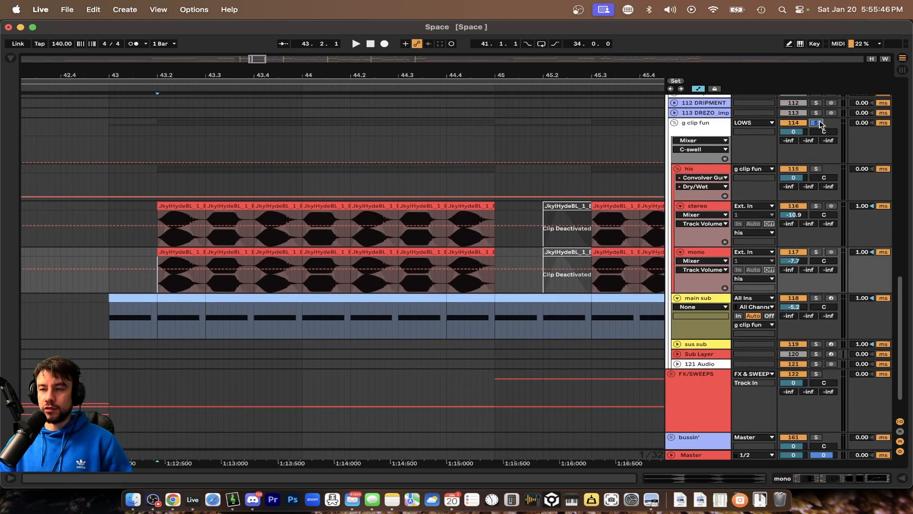
key(space)
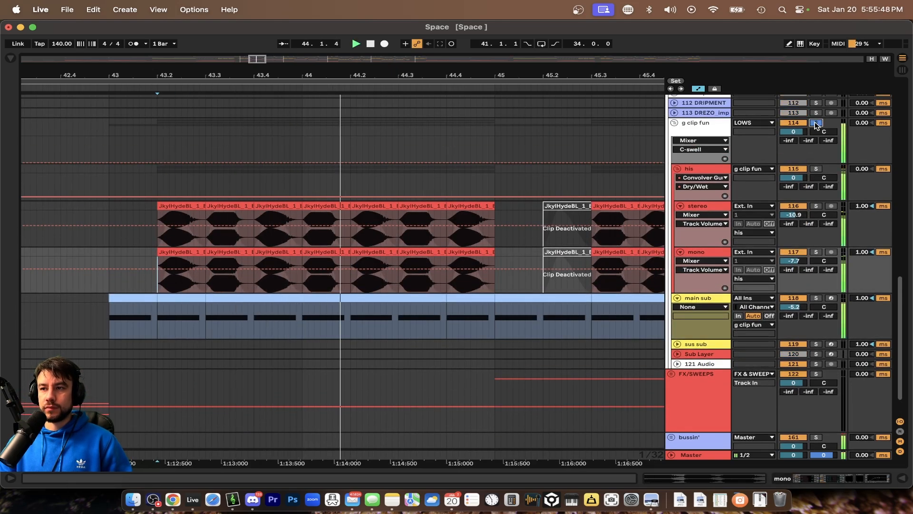
key(space)
scroll(551, 215, down, 2)
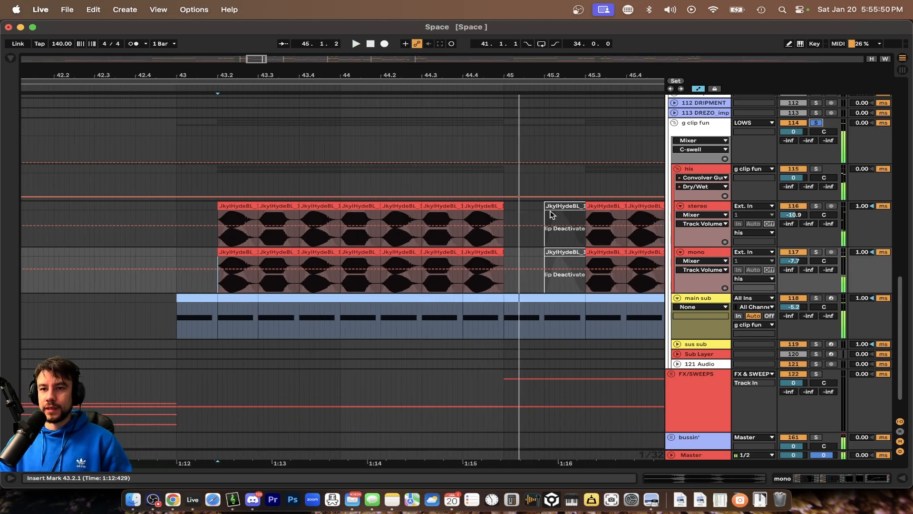
- Play the soloed g clip fun group briefly from 43.1.1 and turn its solo off
scroll(551, 215, down, 2)
click(372, 272)
key(space)
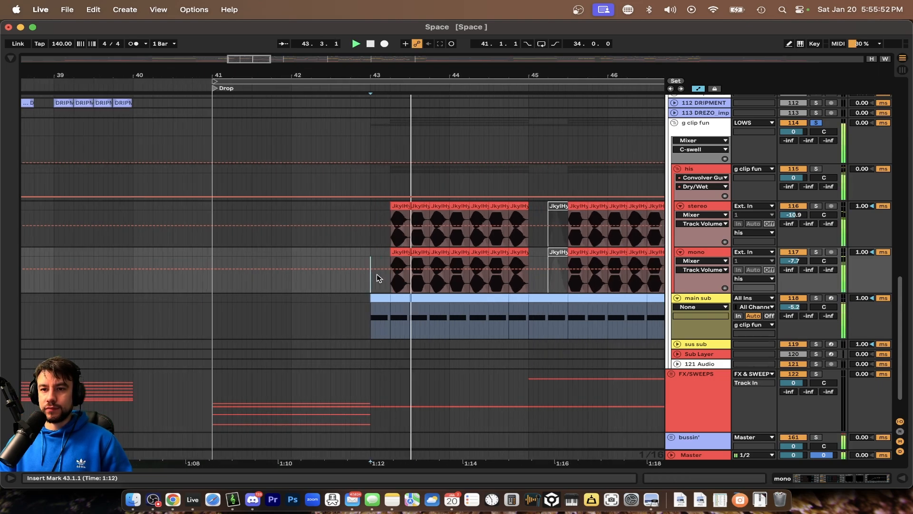
key(space)
scroll(425, 304, up, 2)
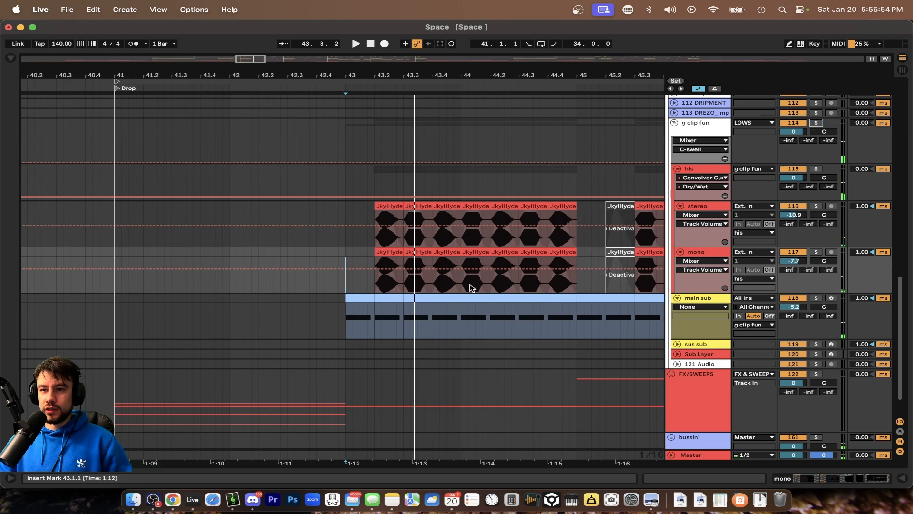
- Select 43.1.1 to 43.2.1 in the main sub track and play that part with the full mix
scroll(361, 302, down, 2)
key(space)
key(space)
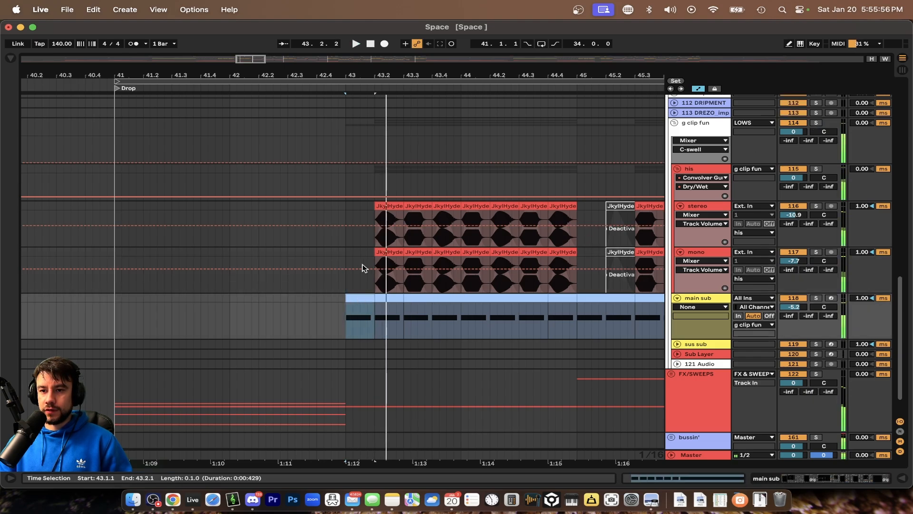
- Examine the LOWS sub clips, marking the span from 41.1.3 to 49.1.1 and placing the insert marker at 42.4.3
scroll(354, 292, down, 2)
scroll(325, 307, up, 2)
scroll(326, 307, up, 4)
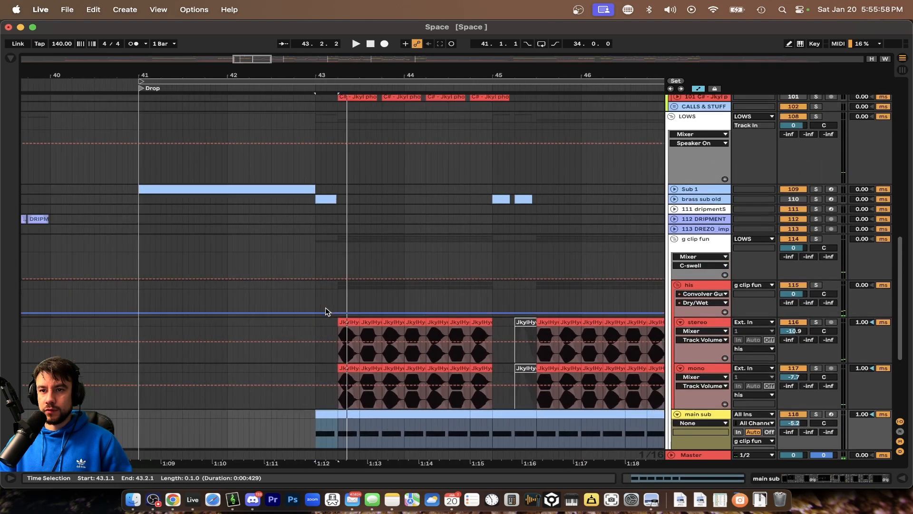
scroll(325, 307, down, 2)
scroll(325, 309, down, 2)
scroll(309, 356, down, 4)
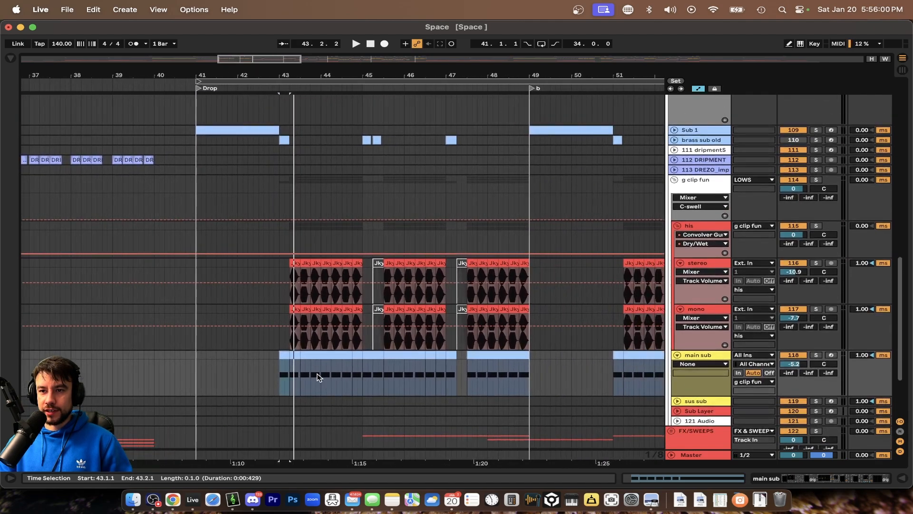
drag(522, 374, 193, 138)
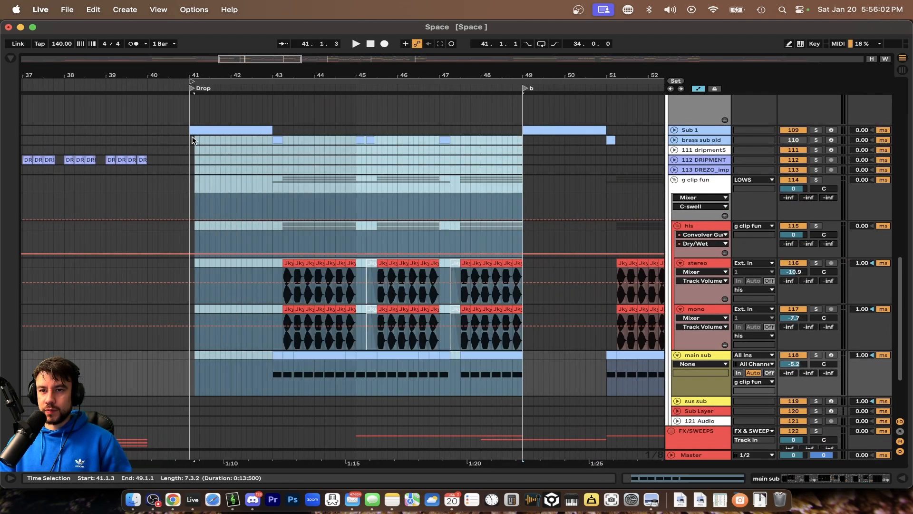
scroll(306, 233, up, 2)
scroll(307, 233, left, 1)
click(269, 143)
scroll(270, 142, up, 3)
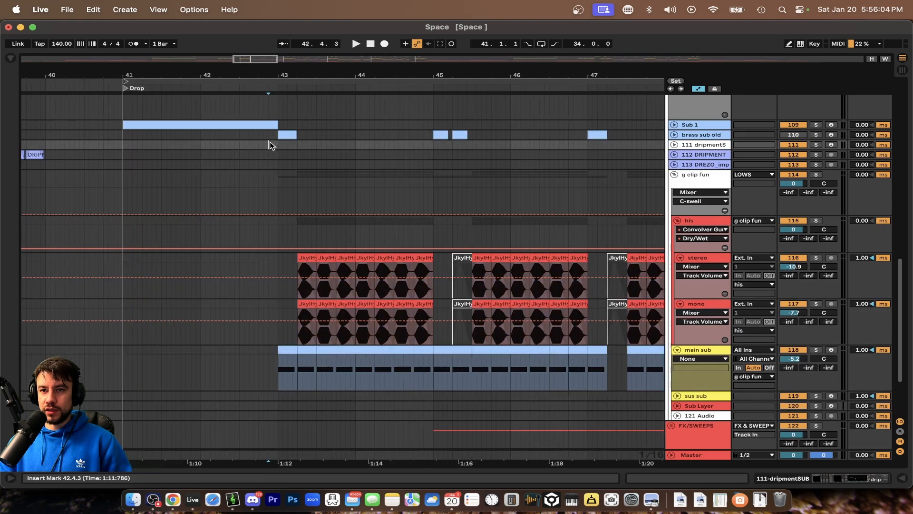
- Mark the gaps between the low bass clips from 43.1.1 to 43.2.1 and from 45.1.1 to 45.3.1 across the LOWS tracks
drag(282, 145, 315, 383)
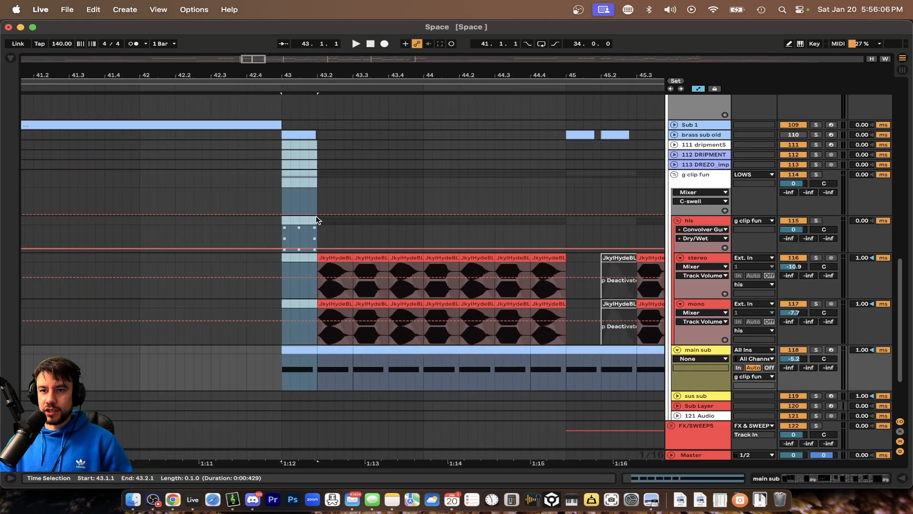
scroll(369, 194, right, 10)
scroll(369, 194, up, 2)
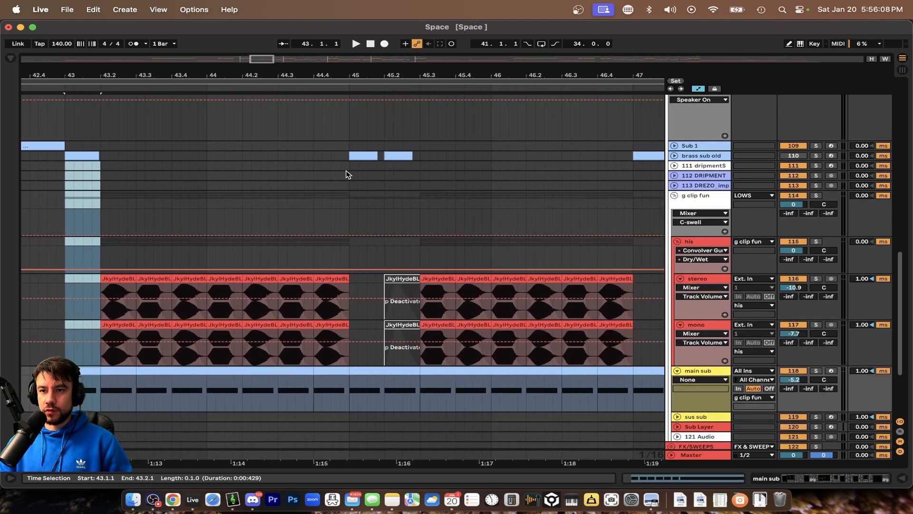
drag(341, 163, 377, 366)
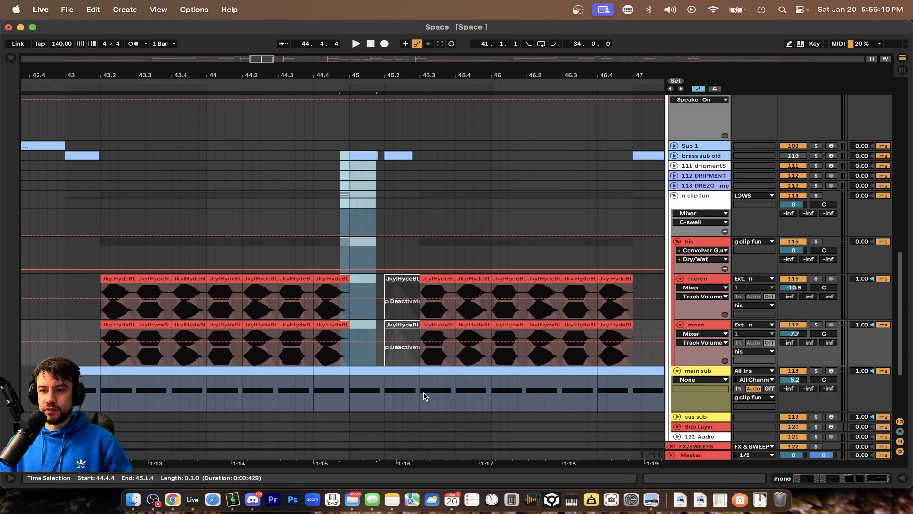
drag(424, 392, 346, 158)
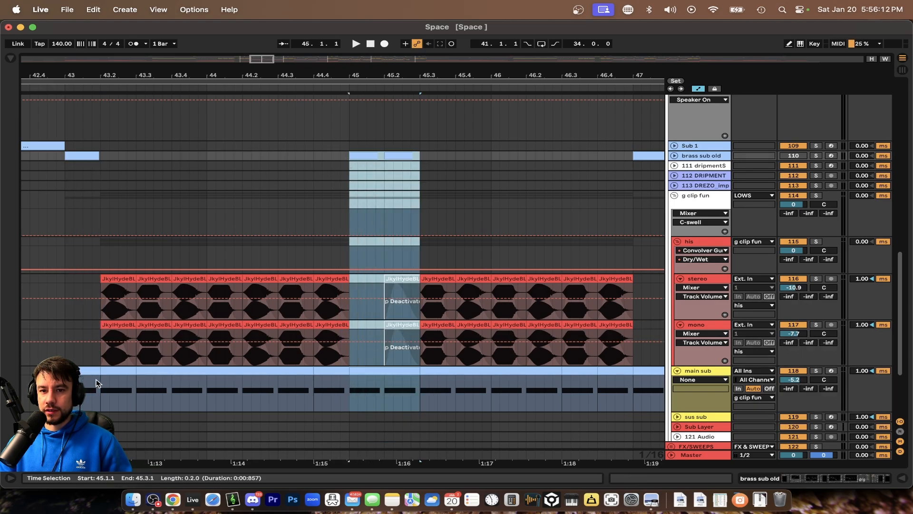
- Select 43.1.1 to 43.2.1 across the low tracks and play the full mix from there past bar 45
drag(98, 383, 61, 164)
key(space)
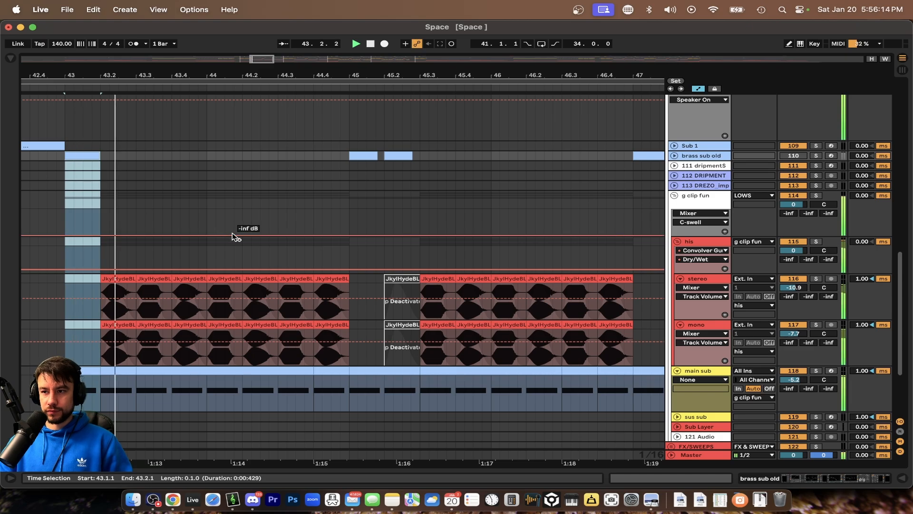
scroll(296, 240, down, 2)
scroll(296, 240, right, 1)
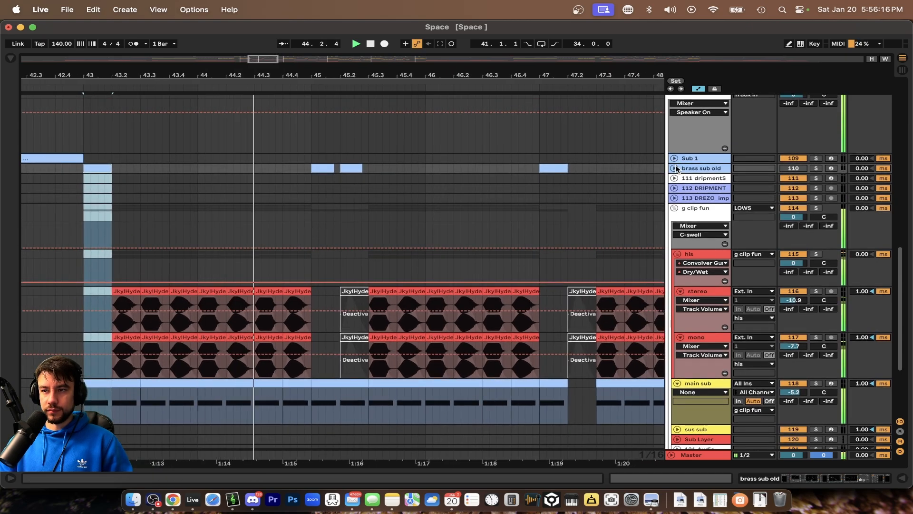
scroll(384, 241, down, 3)
scroll(384, 240, left, 1)
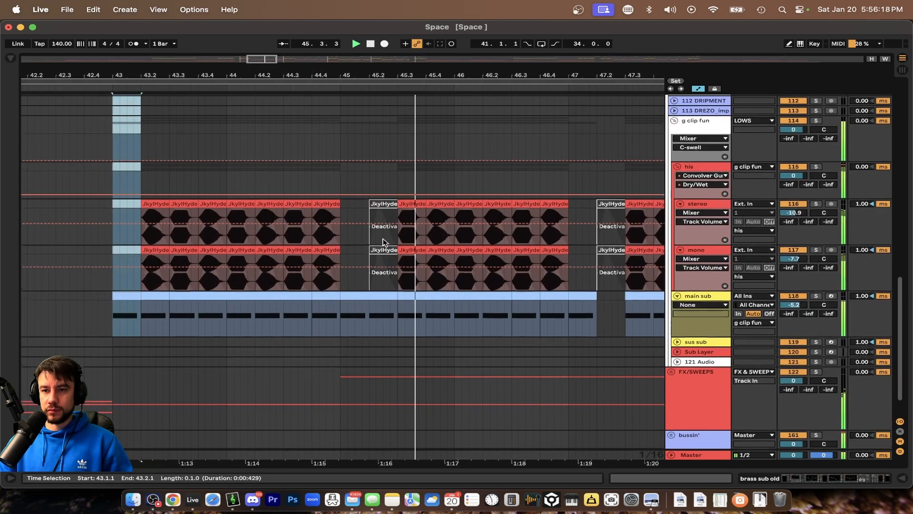
key(space)
- Mark 45.1.1 to 45.3.1 in the stereo, mono and main sub tracks and play the mix from 44.4.4
drag(399, 312, 341, 228)
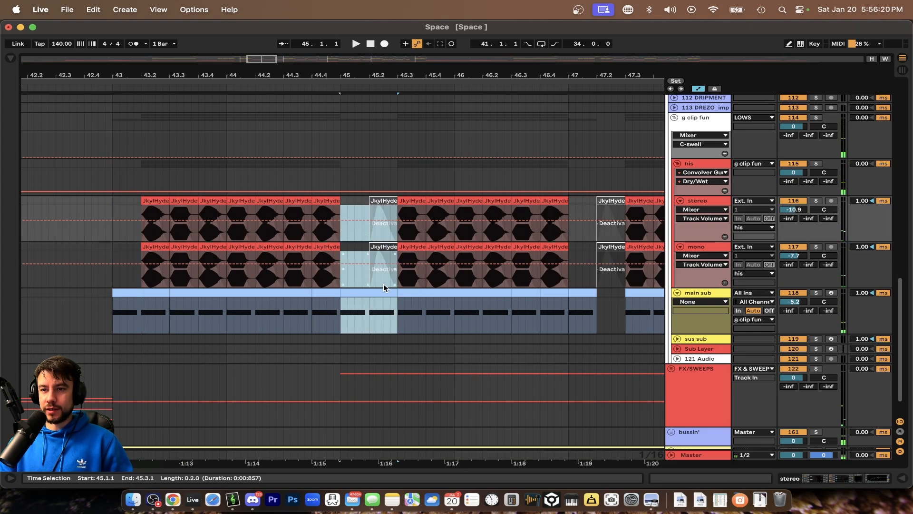
drag(400, 284, 354, 221)
scroll(345, 239, up, 5)
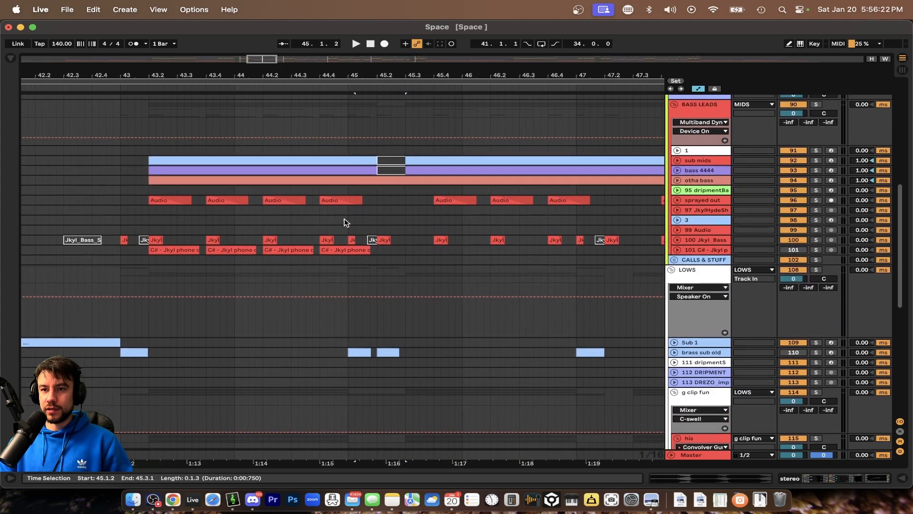
scroll(345, 239, up, 10)
click(337, 336)
key(space)
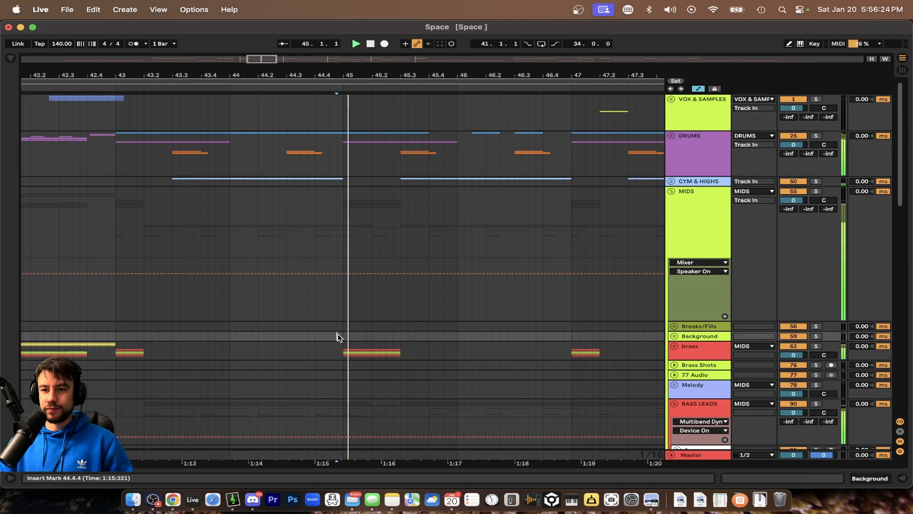
- Expand the brass and Drop Brass groups and play the low brass and tromb clips at bar 45
click(674, 347)
key(space)
scroll(597, 352, down, 5)
scroll(597, 352, down, 2)
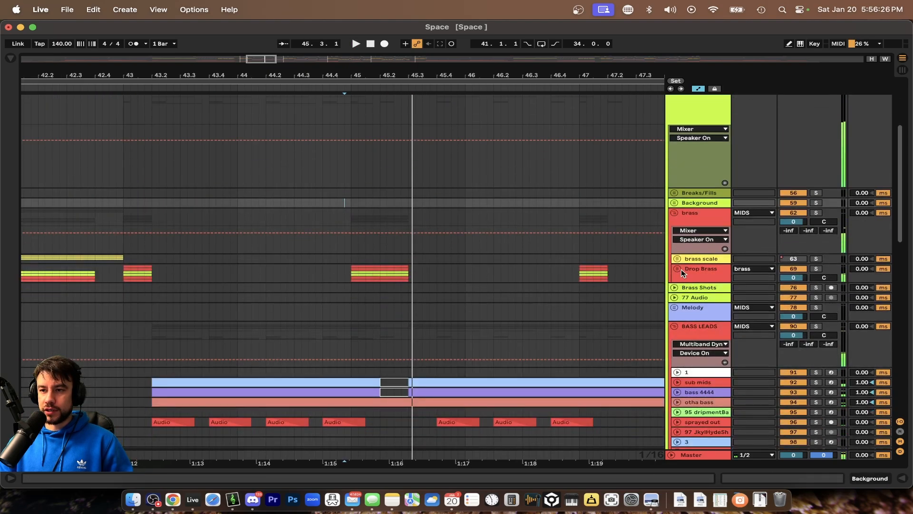
click(675, 269)
scroll(523, 281, down, 4)
key(space)
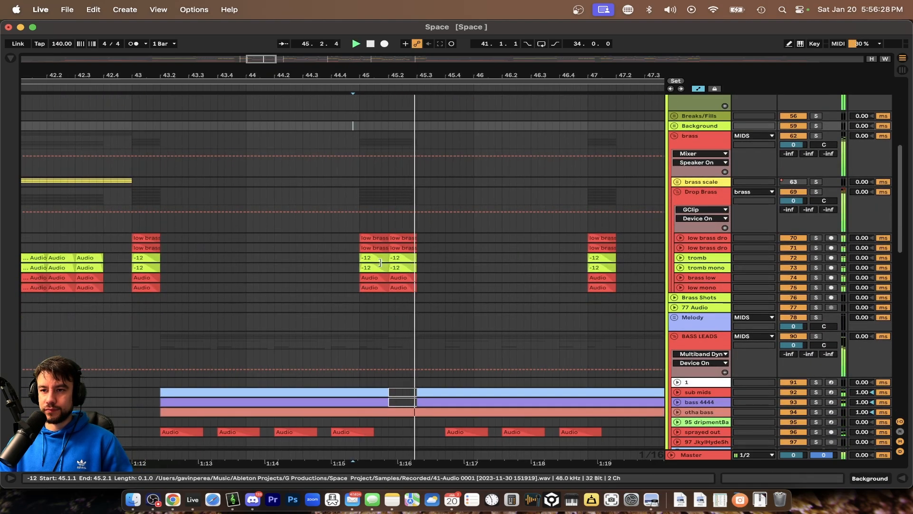
key(space)
- Collapse the Drop Brass group and play briefly from 43.1.2
click(678, 191)
click(115, 238)
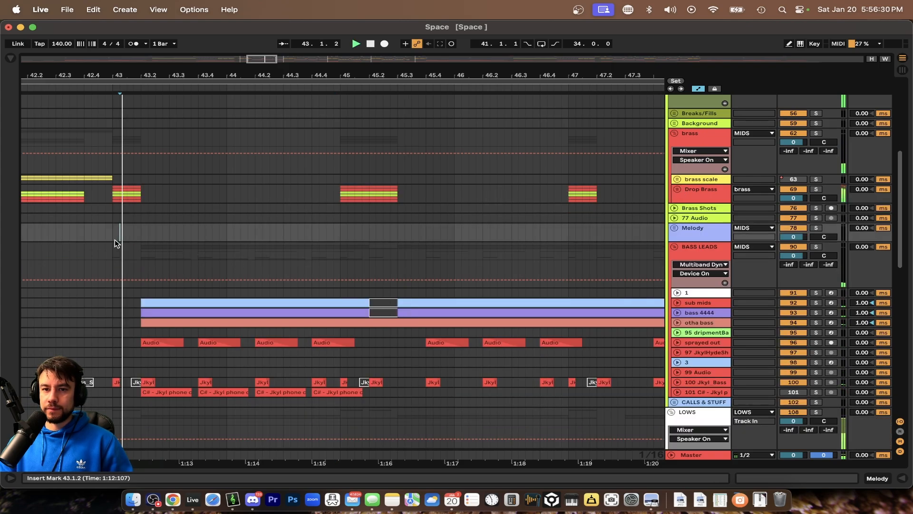
key(space)
key(minus)
key(space)
- Play the drop from 43.1.1 while examining the brass and BASS LEADS clips between bars 41 and 55
click(107, 252)
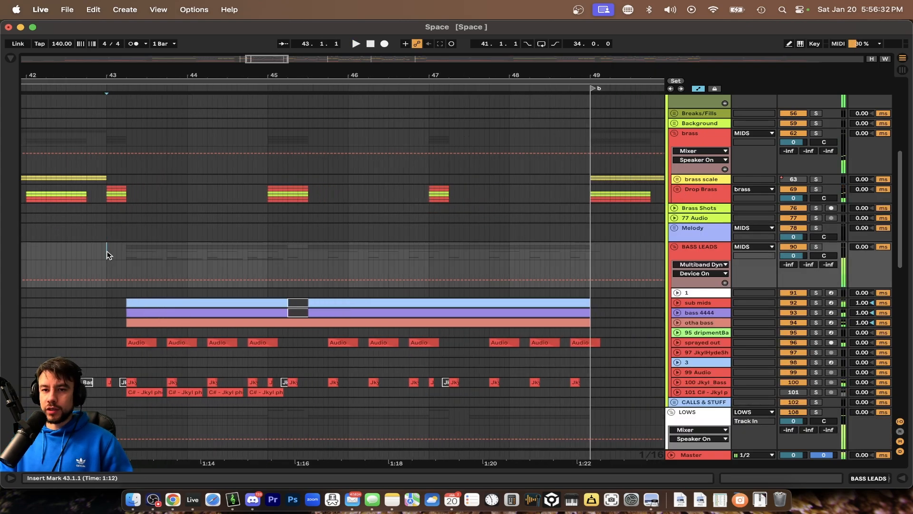
scroll(107, 251, down, 2)
key(minus)
scroll(107, 251, left, 3)
key(space)
scroll(107, 251, left, 1)
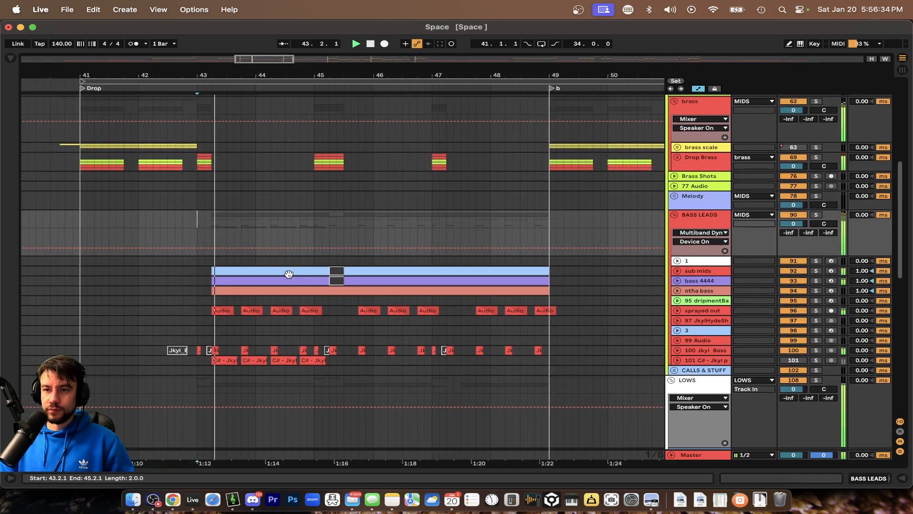
scroll(305, 271, up, 2)
key(minus)
scroll(362, 269, down, 3)
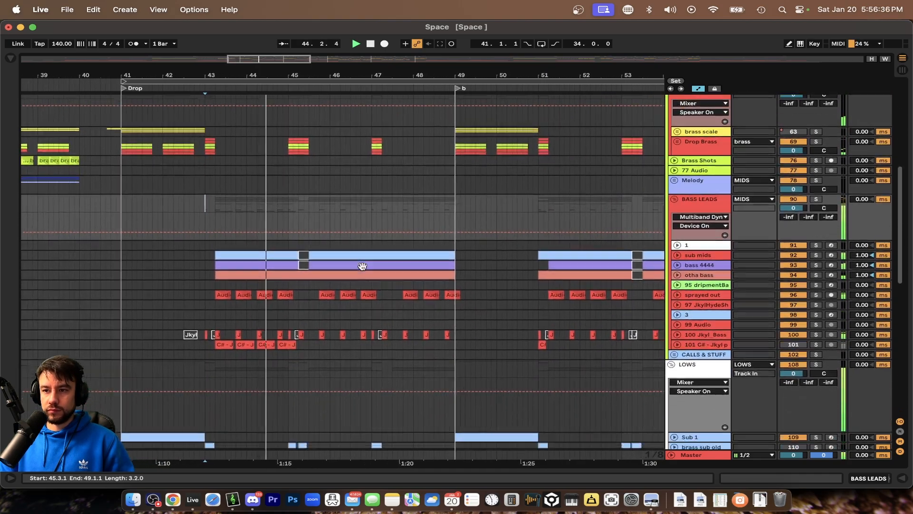
scroll(363, 269, right, 2)
scroll(362, 270, up, 2)
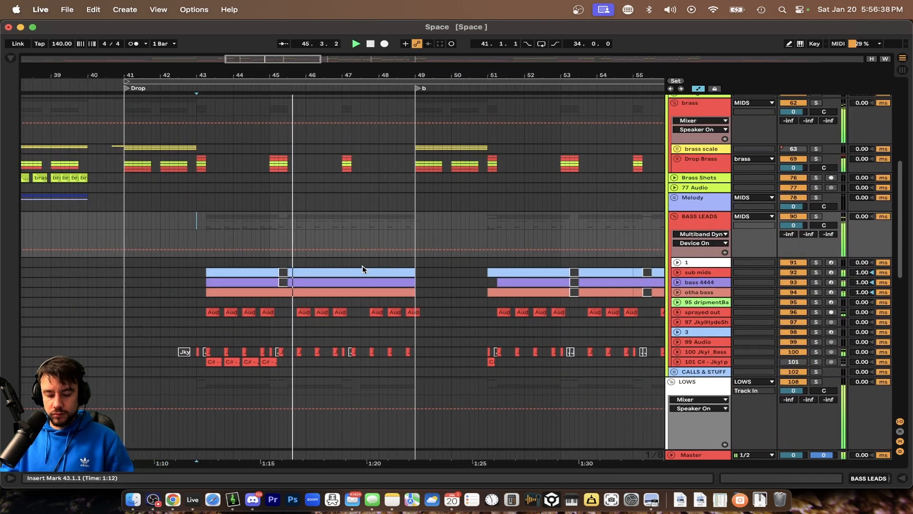
- Collapse all track groups into an overview and listen on through section b to bar 51
key(alt+u)
key(alt+u)
scroll(363, 270, down, 1)
scroll(362, 270, down, 4)
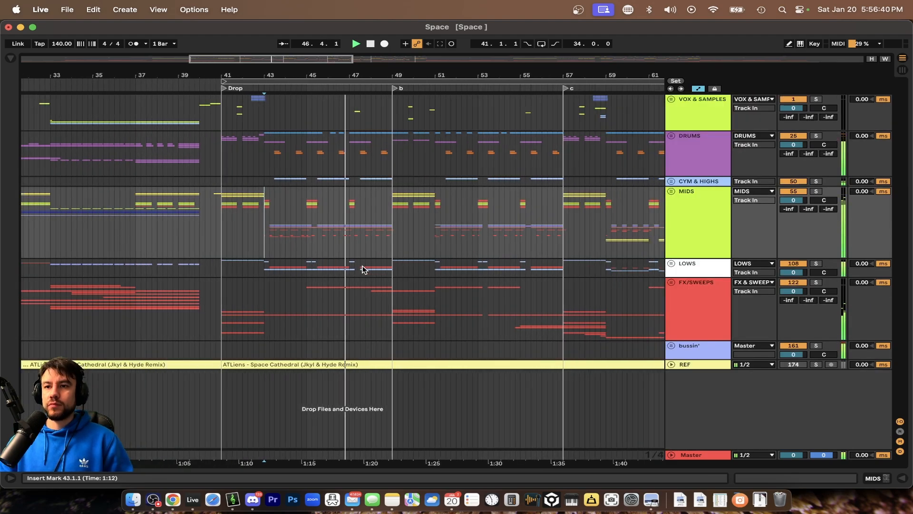
scroll(362, 270, up, 4)
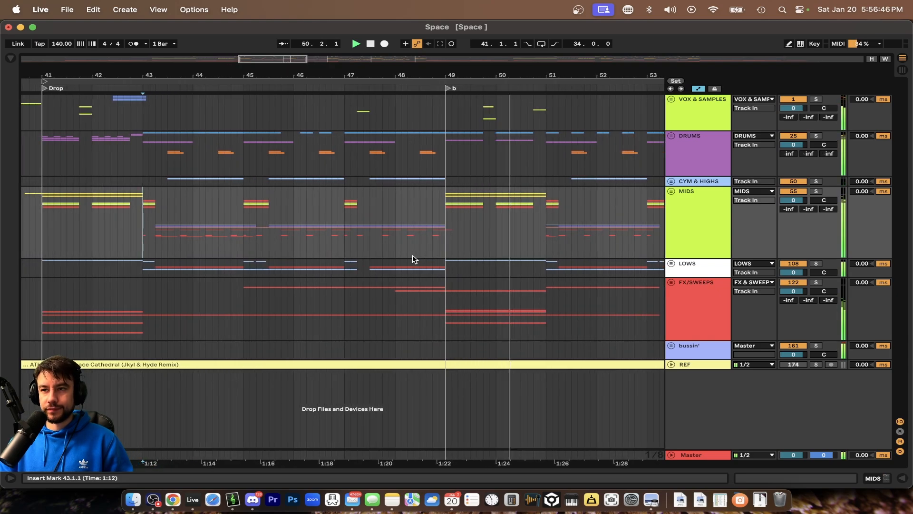
scroll(413, 259, left, 1)
key(space)
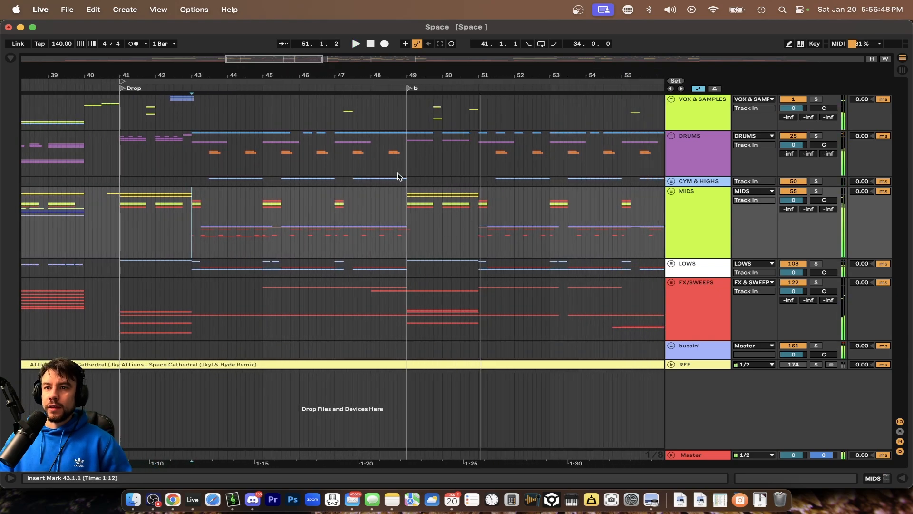
- Play from 47.1.1 to bar 48, briefly soloing the VOX & SAMPLES group
click(342, 127)
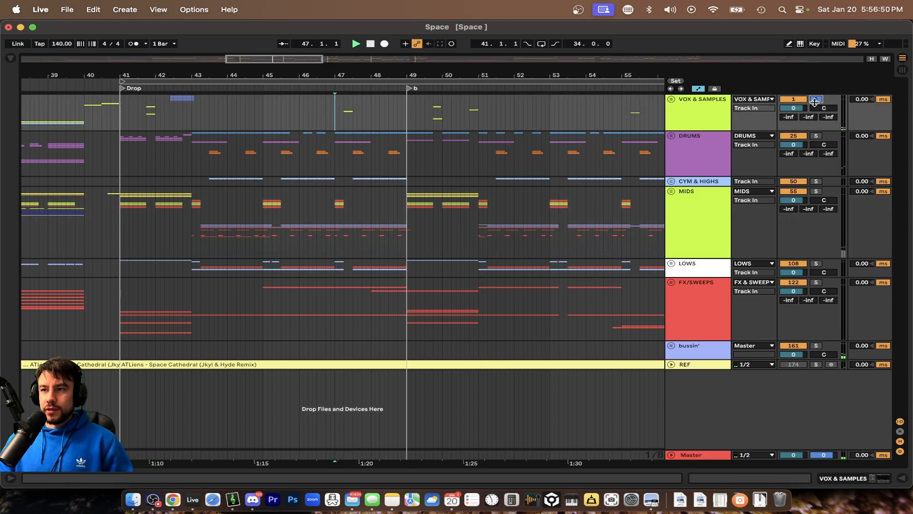
key(space)
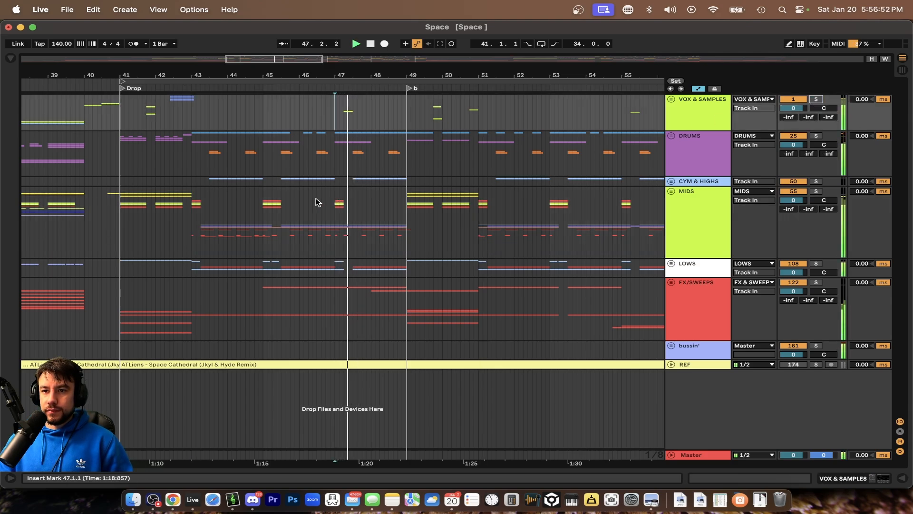
scroll(316, 202, up, 3)
scroll(380, 231, up, 2)
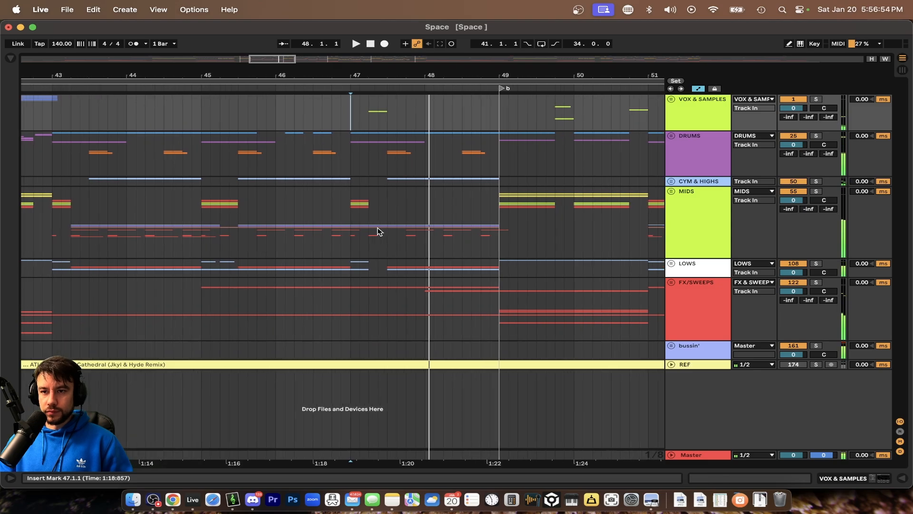
scroll(380, 232, left, 2)
scroll(428, 262, left, 2)
scroll(387, 263, left, 1)
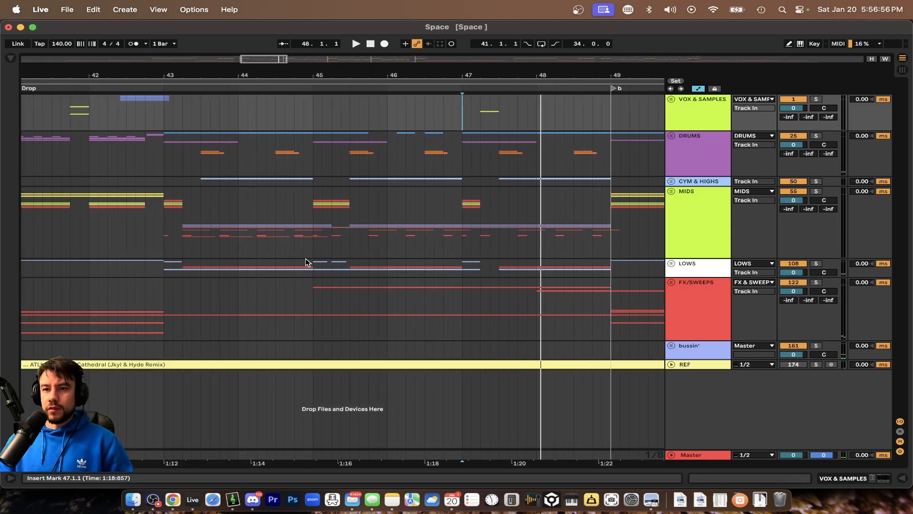
- Select 41.1.1 to 49.1.1 from VOX & SAMPLES through FX/SWEEPS and widen the arrangement grid to 2/1
scroll(311, 270, down, 3)
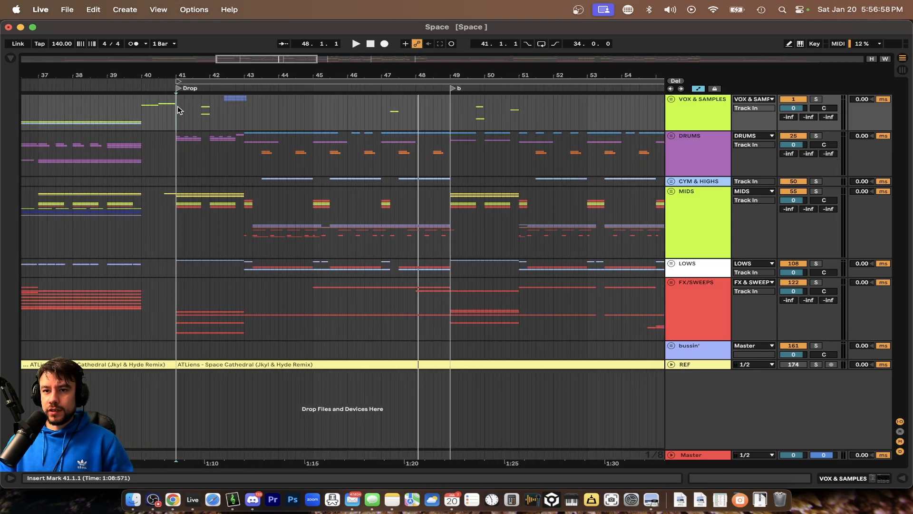
drag(178, 109, 452, 333)
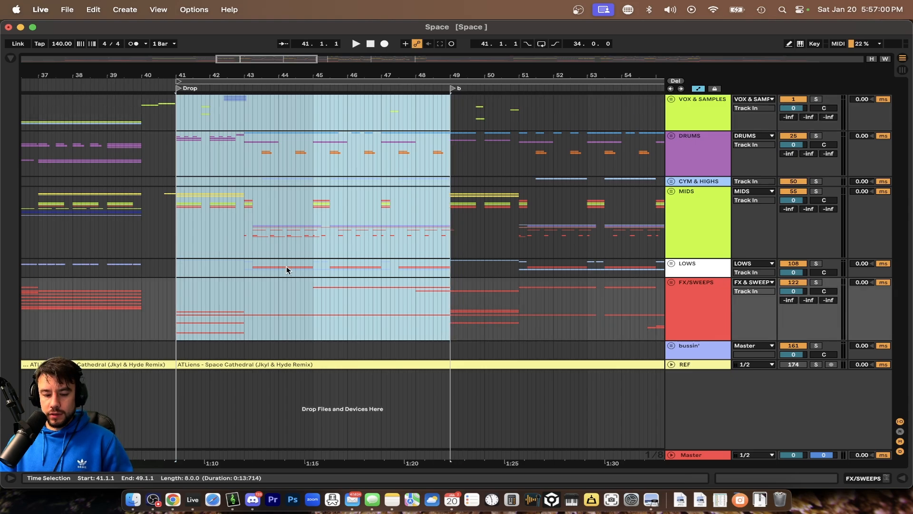
key(super+2)
key(super+2)
key(super+2)
key(super+2)
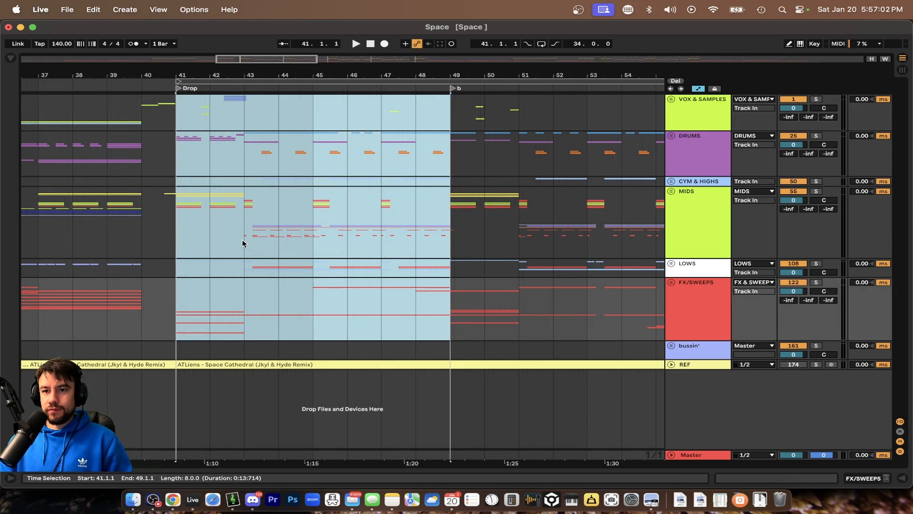
- Mark 41.1.1 to 43.1.1 in the MIDS group, then select 43.1.1 to 45.1.1 and play that two-bar part
drag(243, 243, 169, 210)
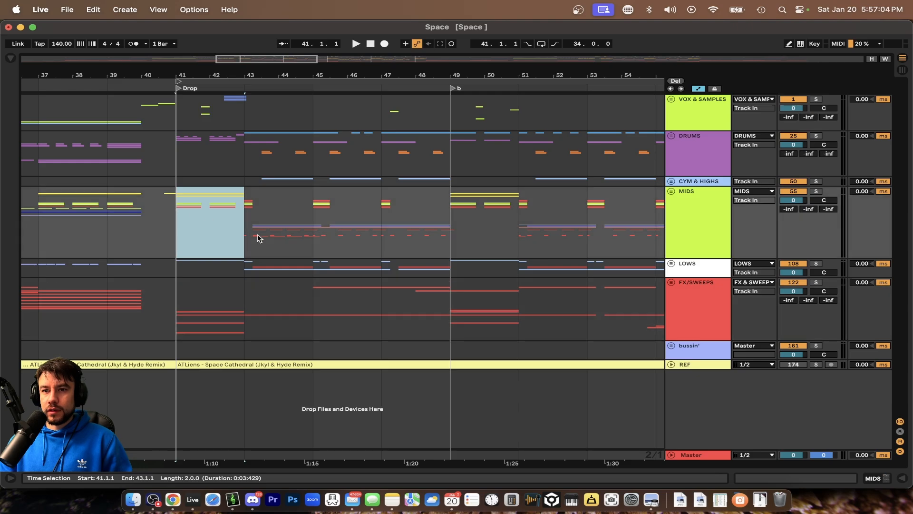
scroll(259, 239, up, 3)
drag(243, 227, 333, 225)
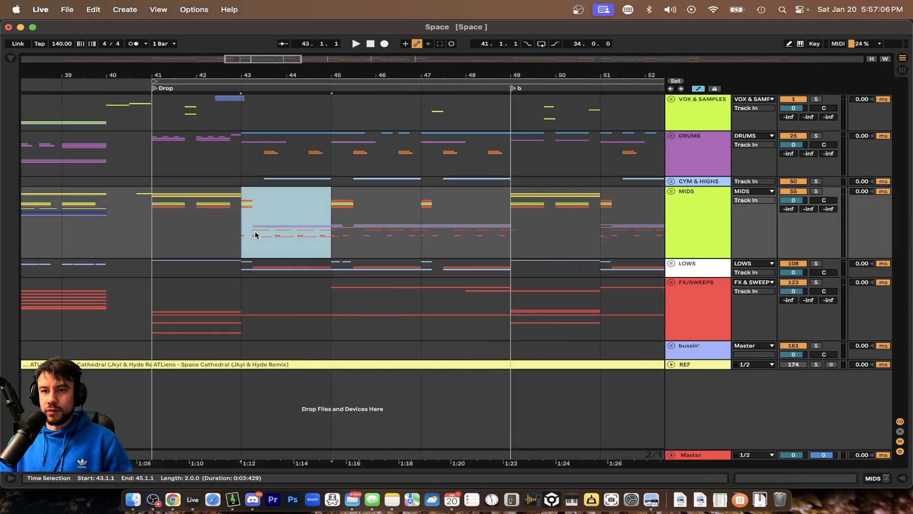
key(space)
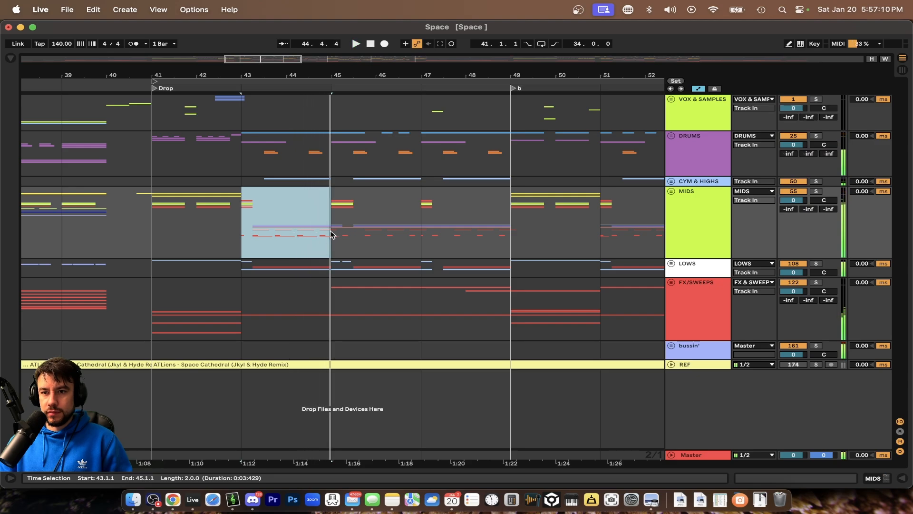
key(space)
scroll(300, 229, up, 2)
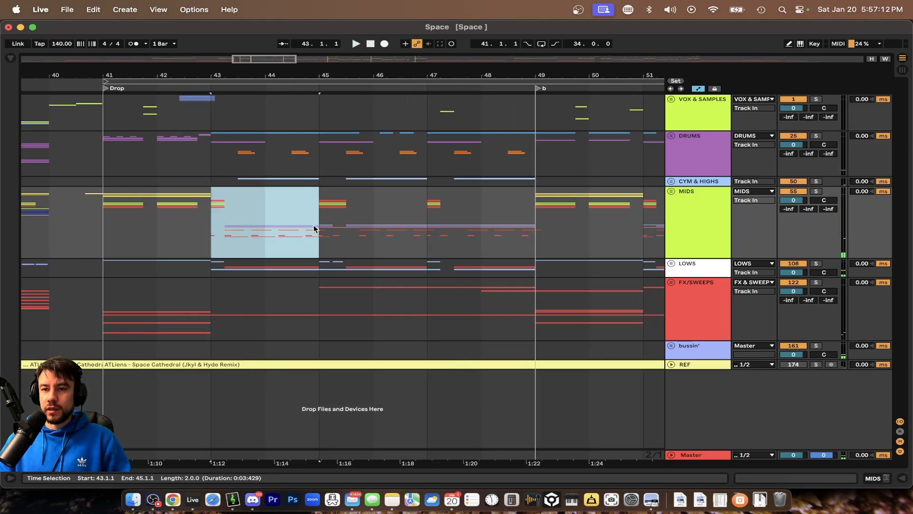
- Select 45.1.1 to 47.1.1 in the MIDS group and play that two-bar part
drag(319, 227, 464, 227)
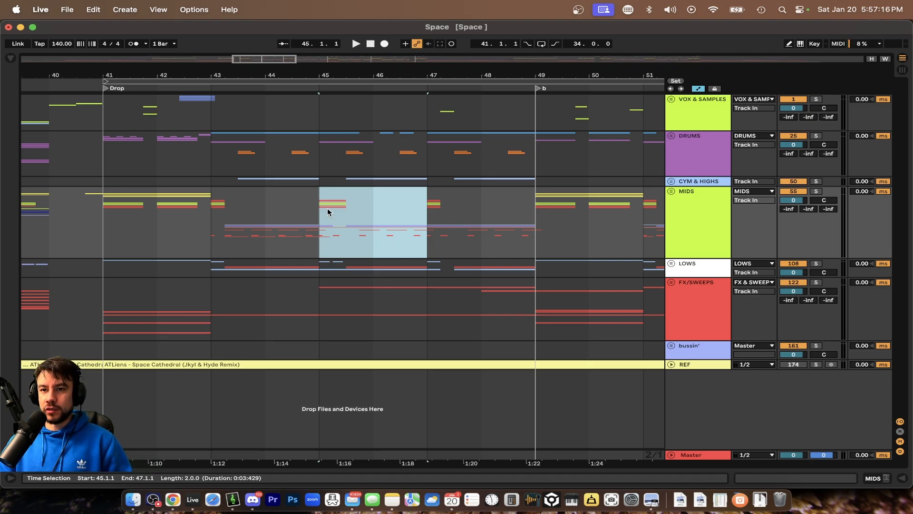
key(space)
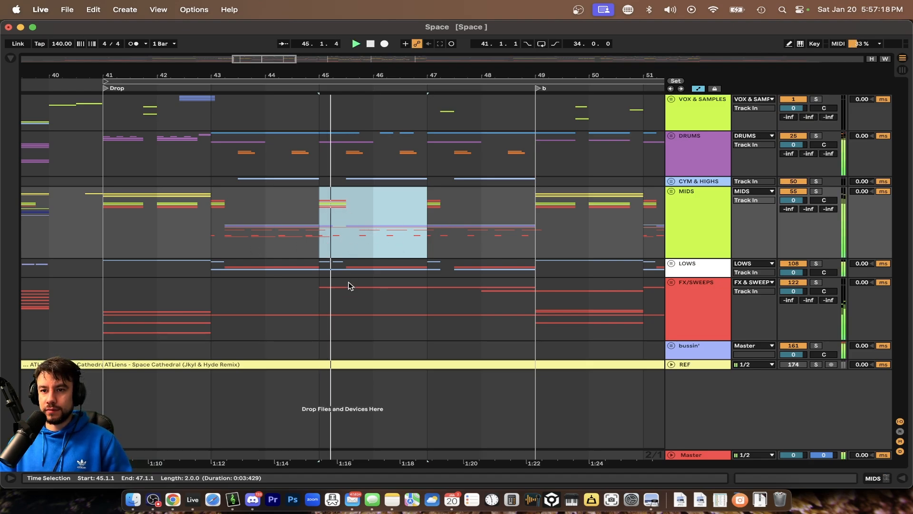
scroll(421, 230, right, 3)
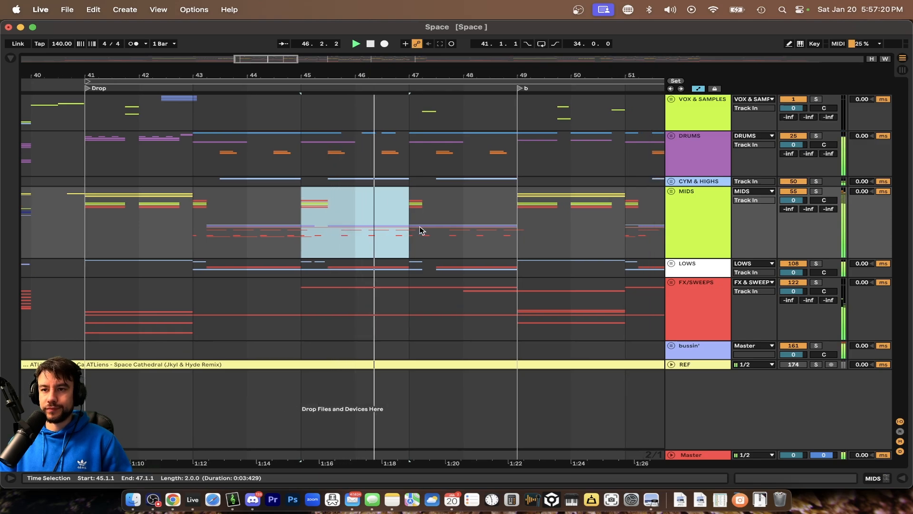
key(space)
- Select 47.1.1 to 49.1.1 in the MIDS group and play that two-bar part
drag(352, 220, 434, 218)
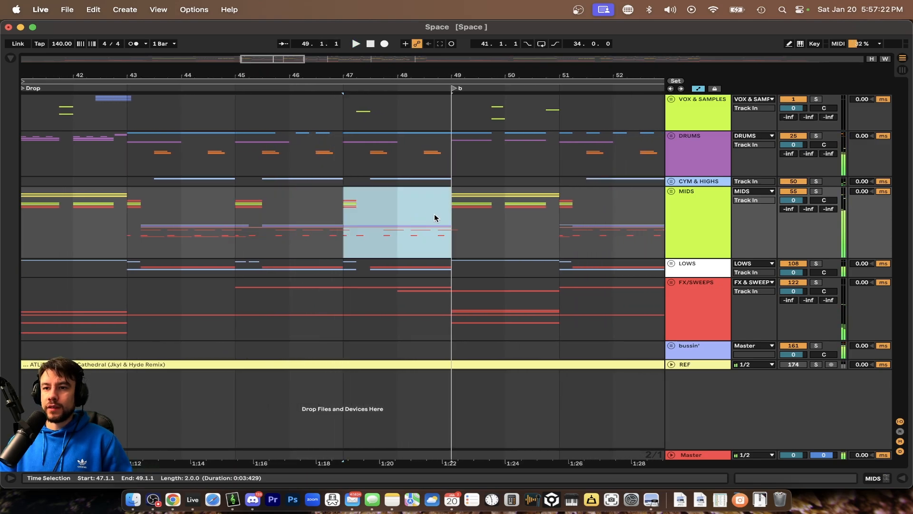
scroll(385, 224, up, 2)
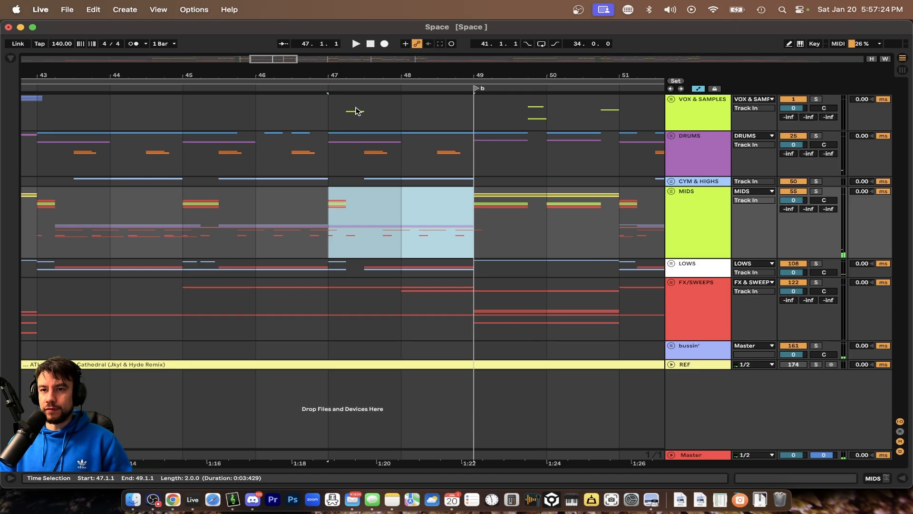
key(space)
scroll(342, 159, down, 2)
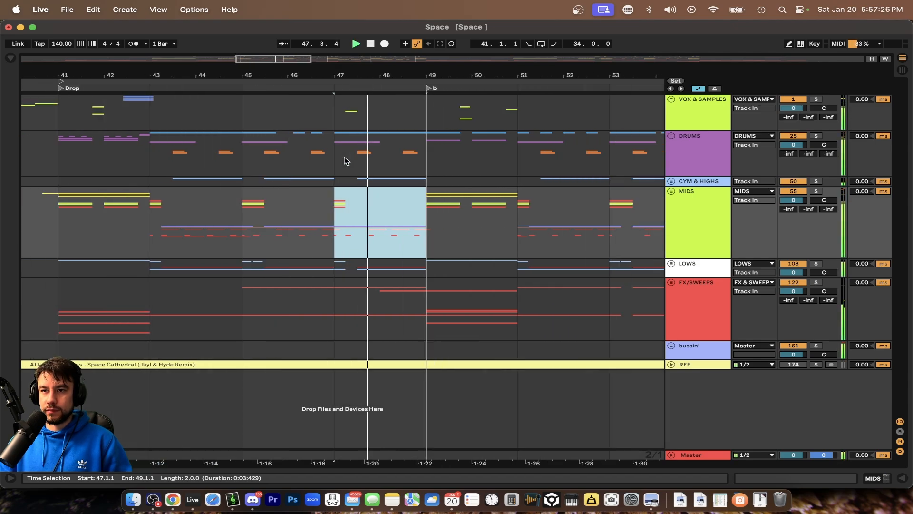
scroll(344, 160, left, 3)
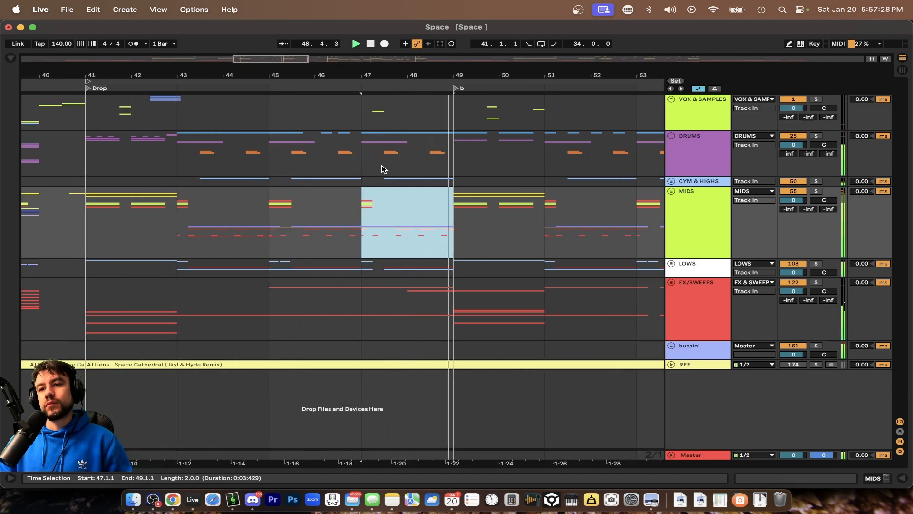
- Select 43.1.1 to 49.1.1 in the LOWS group and examine how its layers line up with the MIDS clips
drag(442, 265, 159, 265)
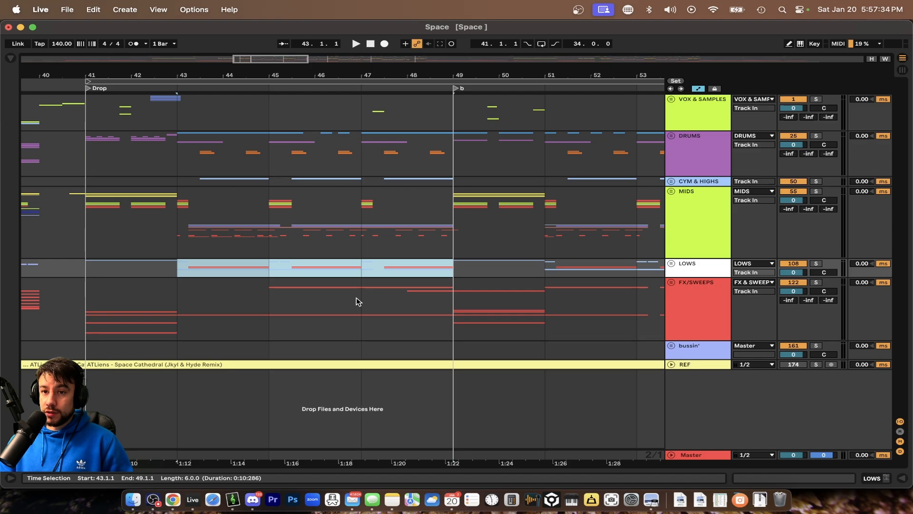
scroll(286, 293, left, 3)
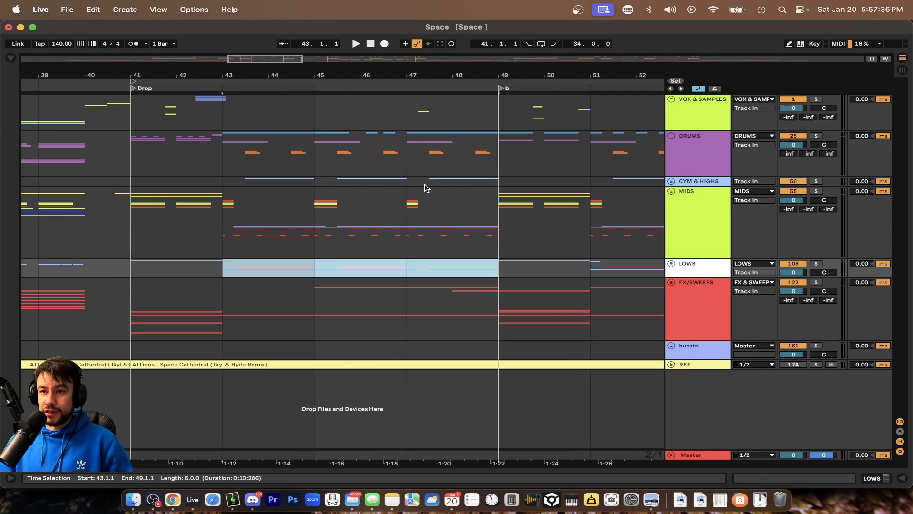
scroll(292, 290, up, 2)
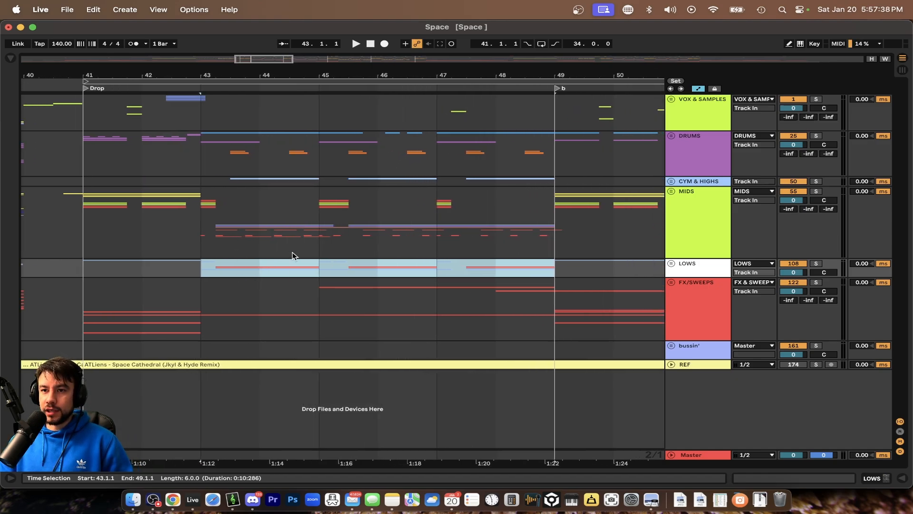
scroll(212, 173, down, 2)
scroll(218, 266, up, 3)
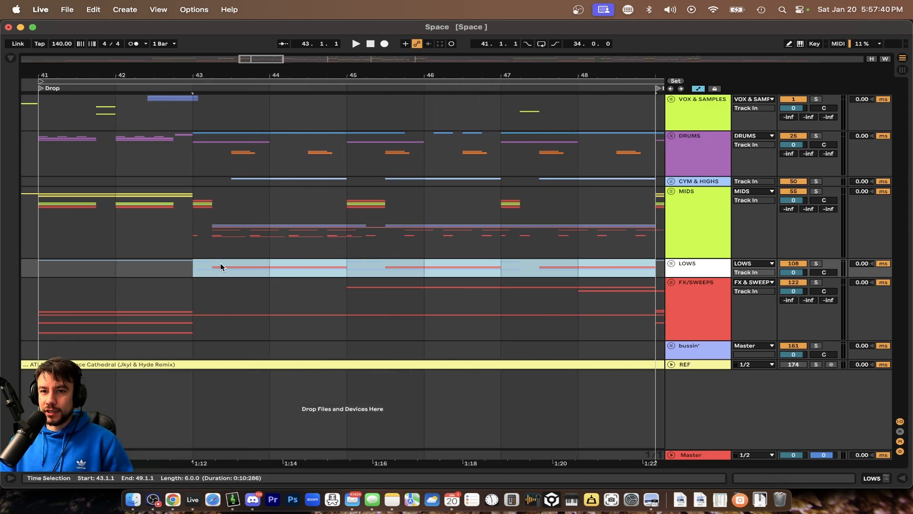
scroll(220, 265, down, 4)
scroll(233, 272, up, 2)
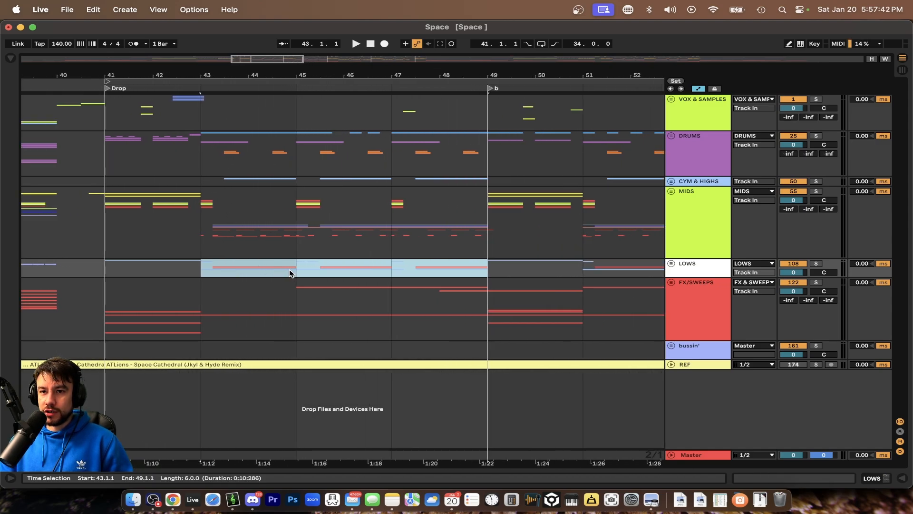
- Select 43.1.1 to 45.1.1 in the LOWS group, then mark 43.1.1 in MIDS and play from there
drag(292, 274, 216, 273)
scroll(234, 257, up, 2)
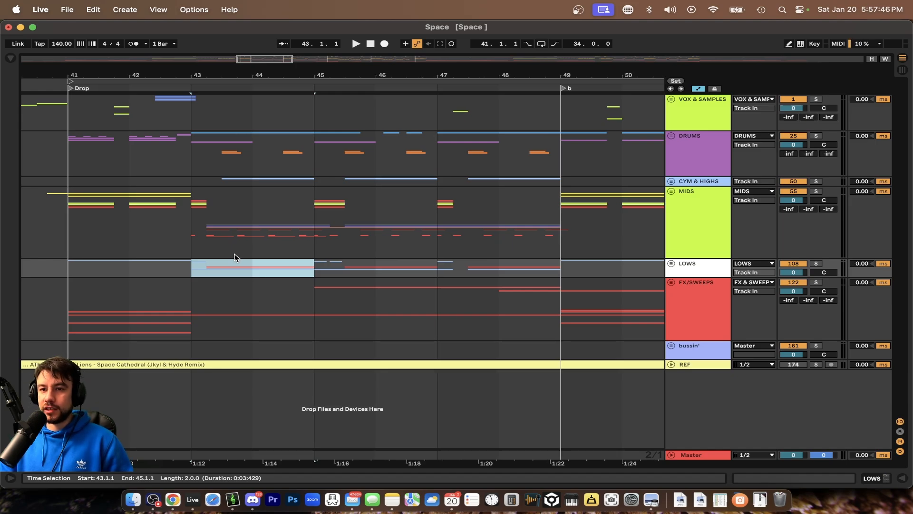
click(227, 253)
key(space)
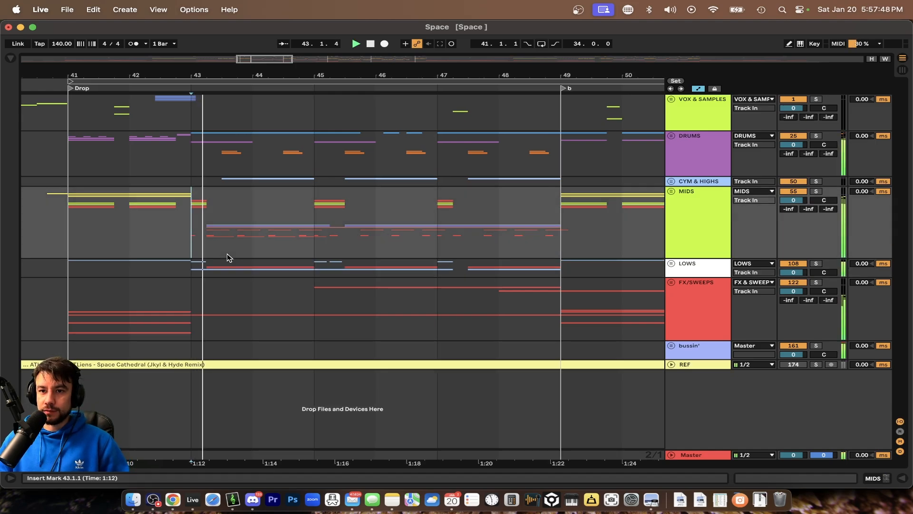
key(minus)
scroll(296, 264, down, 1)
scroll(296, 264, left, 2)
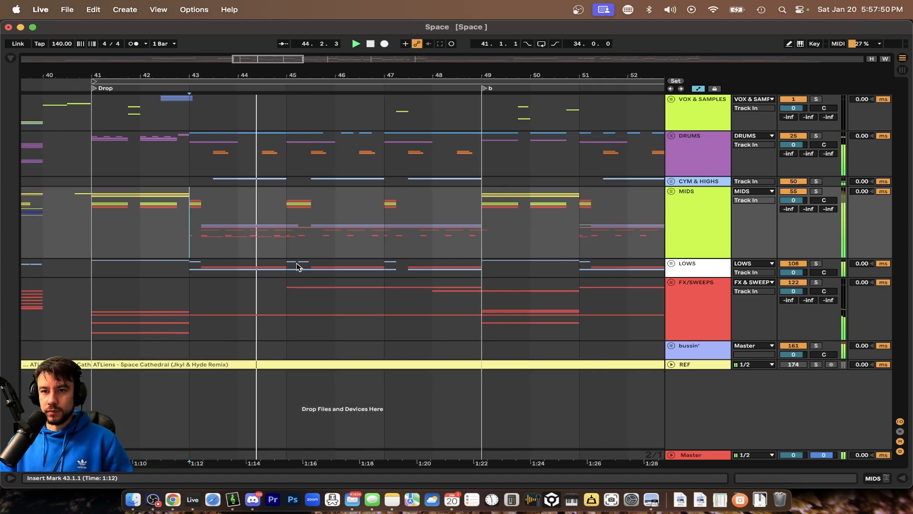
key(space)
- Select 43.1.1 to 45.1.1 across the MIDS and LOWS groups and play those two bars
click(310, 269)
drag(311, 271, 213, 198)
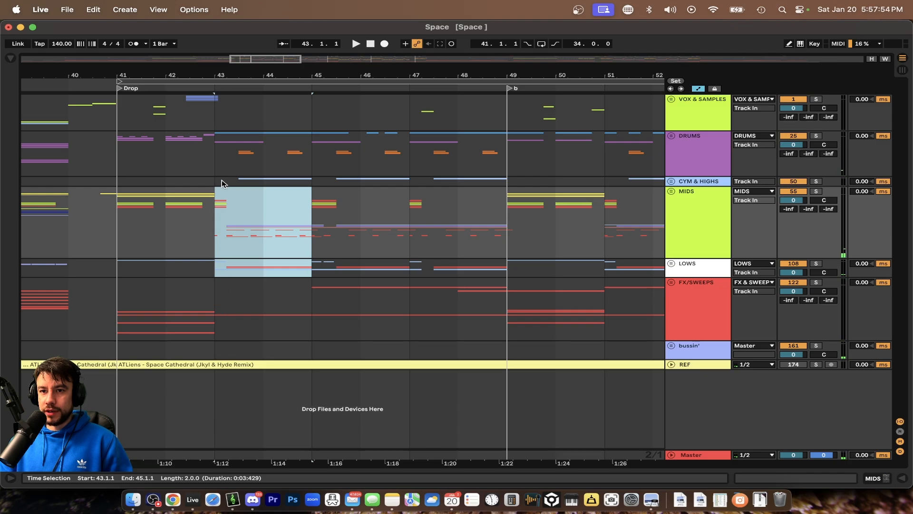
key(space)
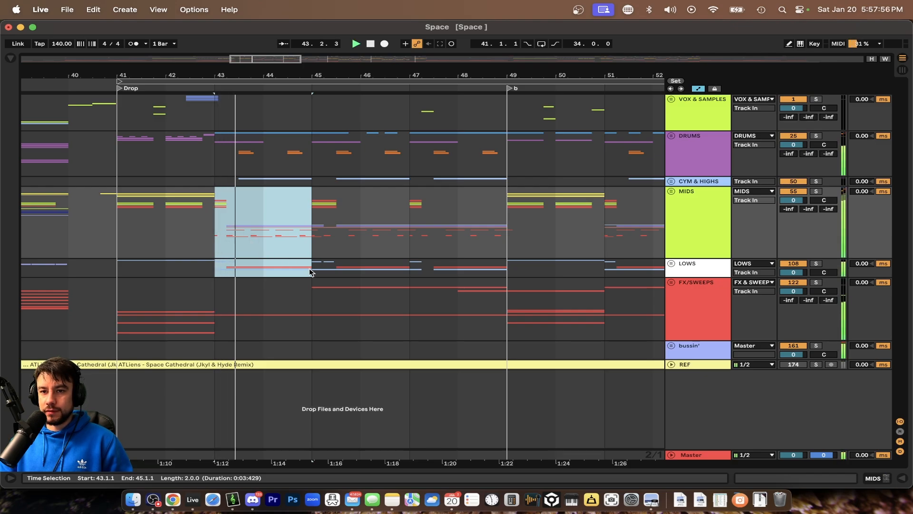
scroll(309, 272, right, 1)
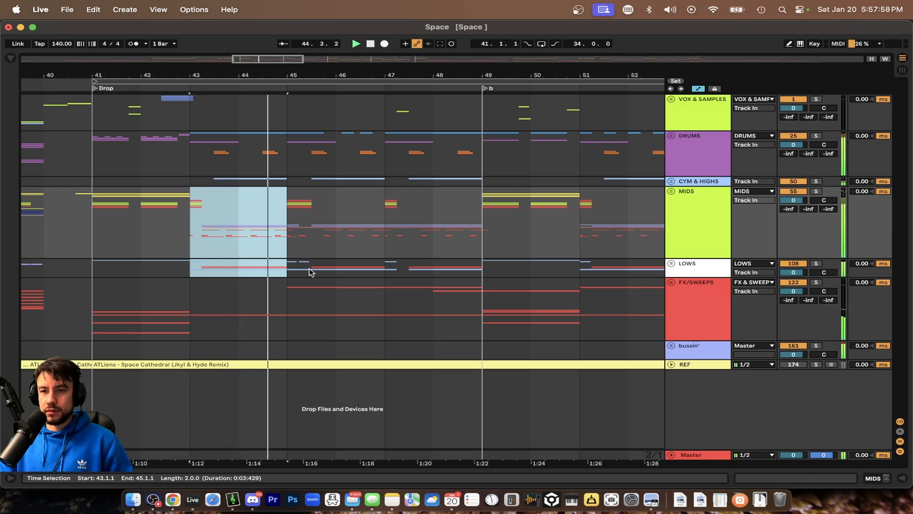
scroll(309, 272, up, 3)
scroll(309, 272, right, 2)
key(space)
- Select 45.1.1 to 47.1.1 across the MIDS and LOWS groups and play from the start of that part
scroll(309, 272, down, 2)
drag(257, 230, 367, 269)
key(space)
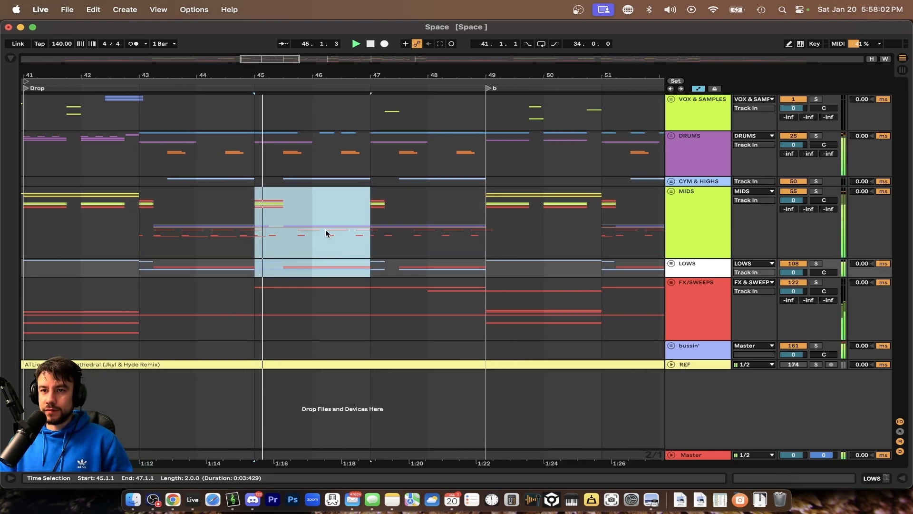
scroll(295, 230, left, 2)
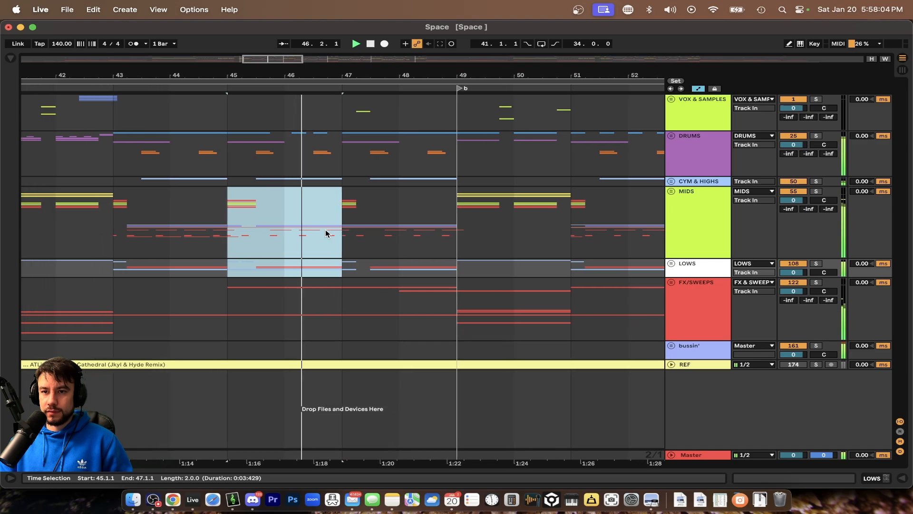
key(space)
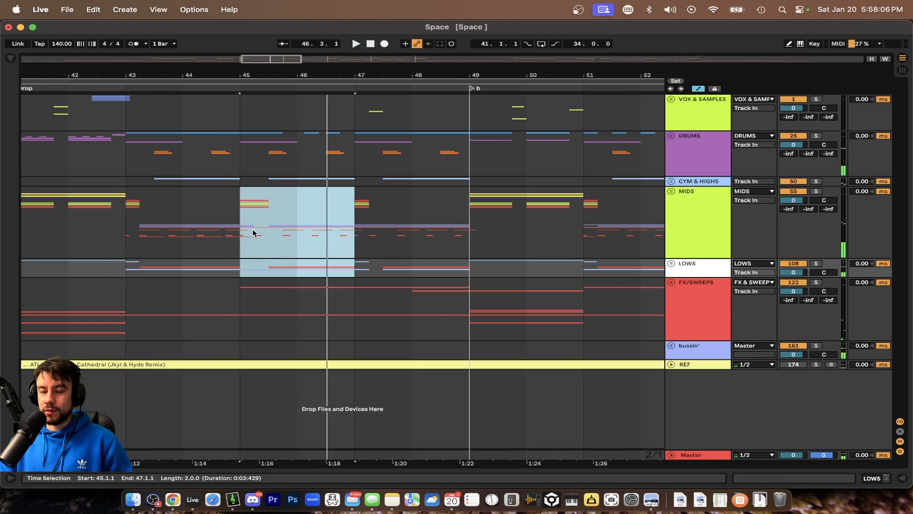
- Select 47.1.1 to 49.1.1 across the MIDS and LOWS groups and play through into section b
drag(352, 216, 483, 265)
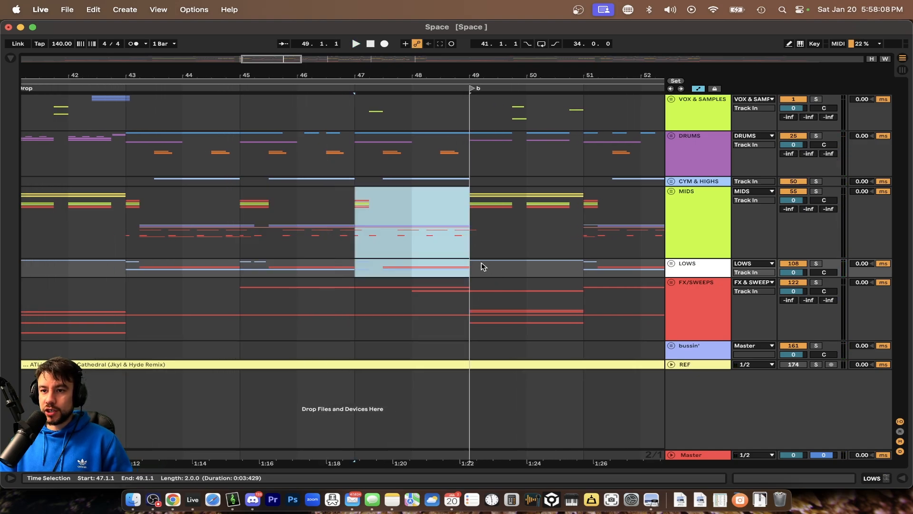
scroll(475, 263, right, 2)
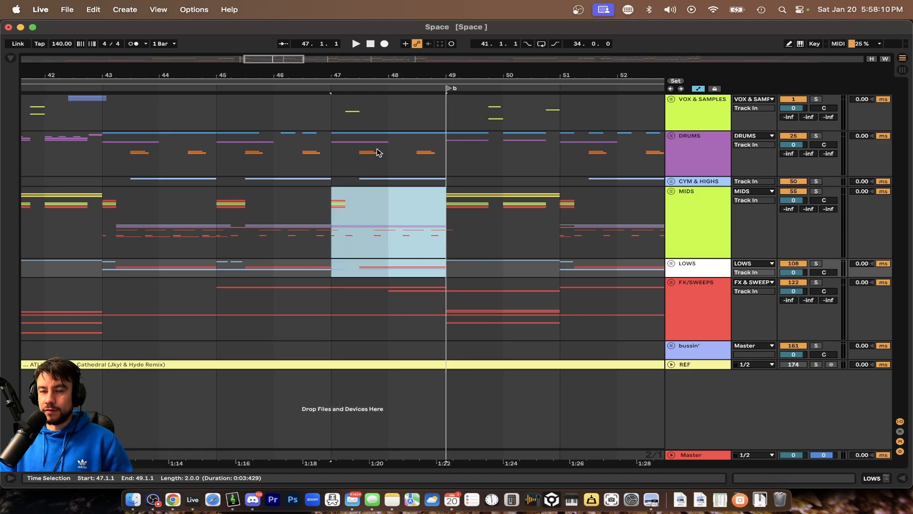
key(space)
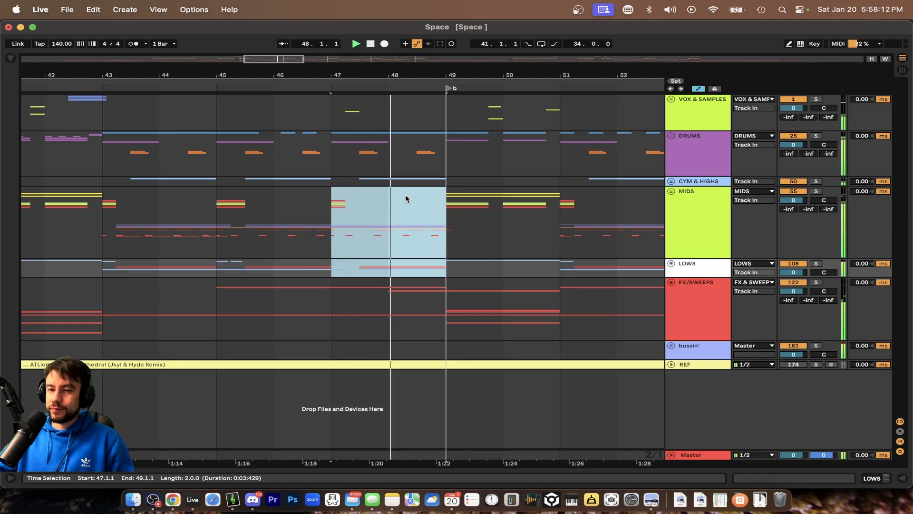
key(minus)
key(minus)
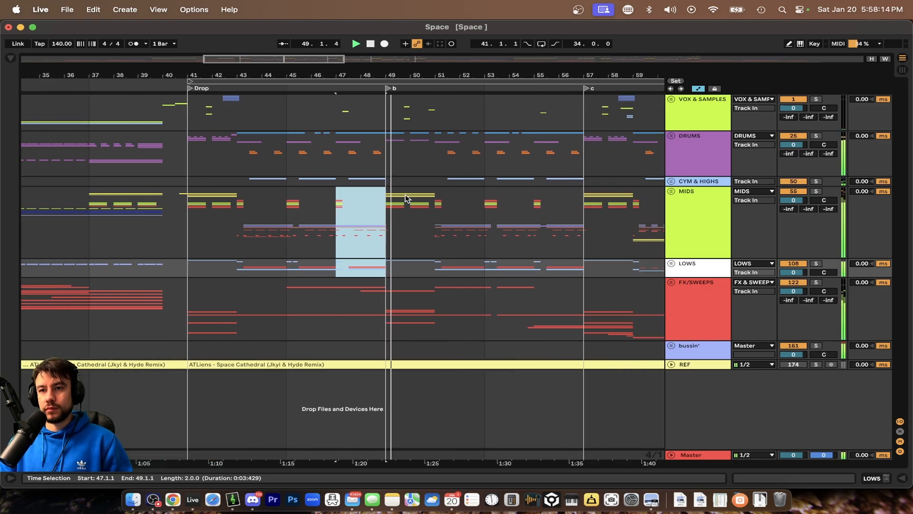
key(space)
- Narrow the arrangement grid to 1/1 and select 41.1.1 to 49.1.1 from VOX & SAMPLES through FX/SWEEPS
click(386, 236)
key(super+1)
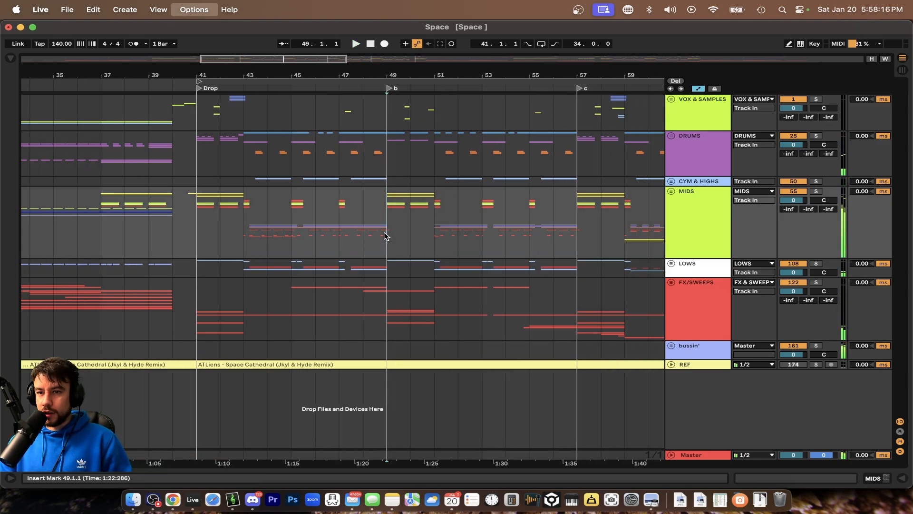
drag(386, 322, 199, 101)
key(plus)
key(minus)
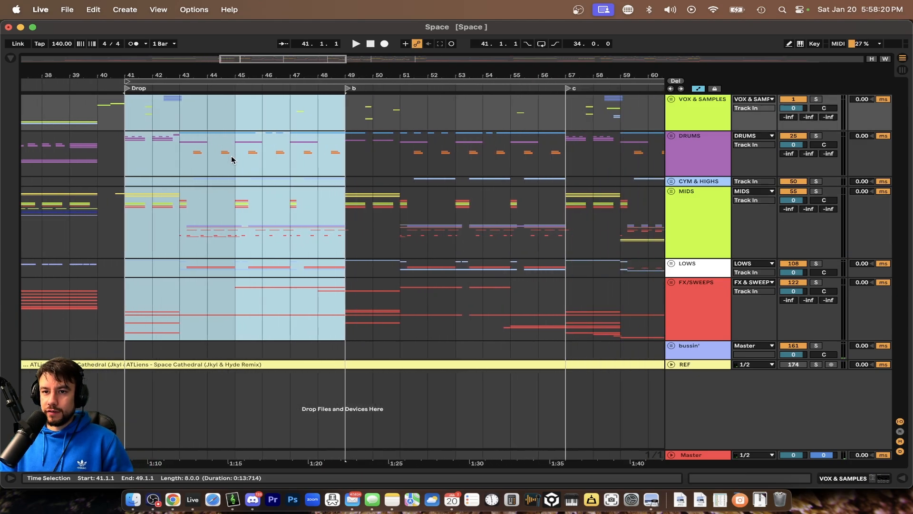
scroll(240, 220, left, 2)
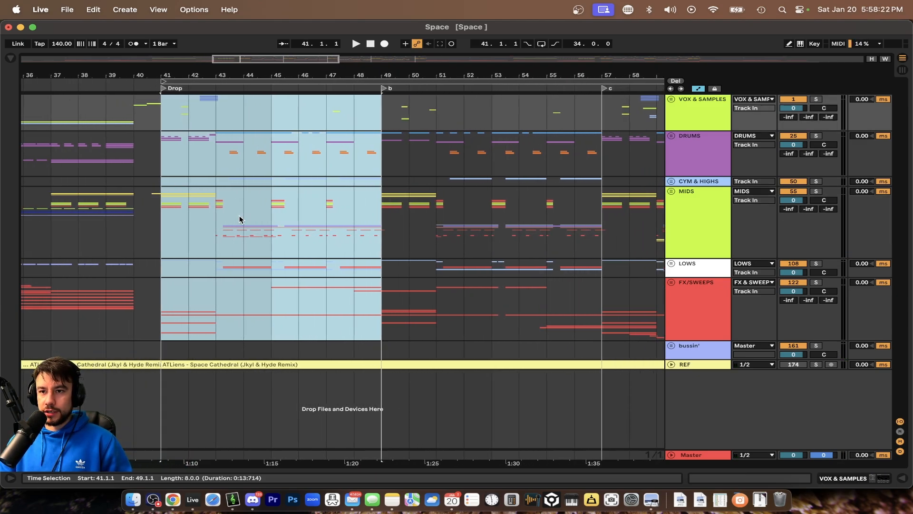
scroll(238, 220, right, 5)
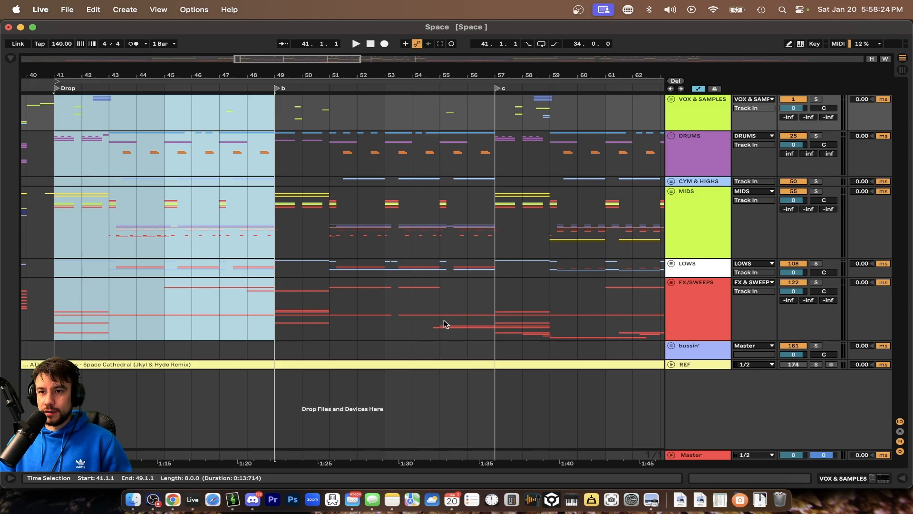
- Mark the start of section b at 49.1.1 in MIDS, then play the drop from 41.1.1 in VOX & SAMPLES
click(279, 225)
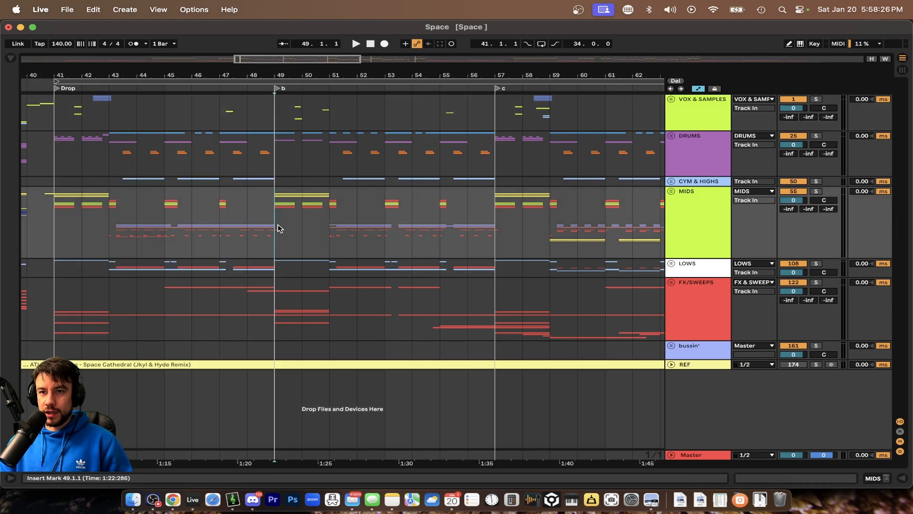
key(plus)
key(plus)
scroll(310, 207, left, 4)
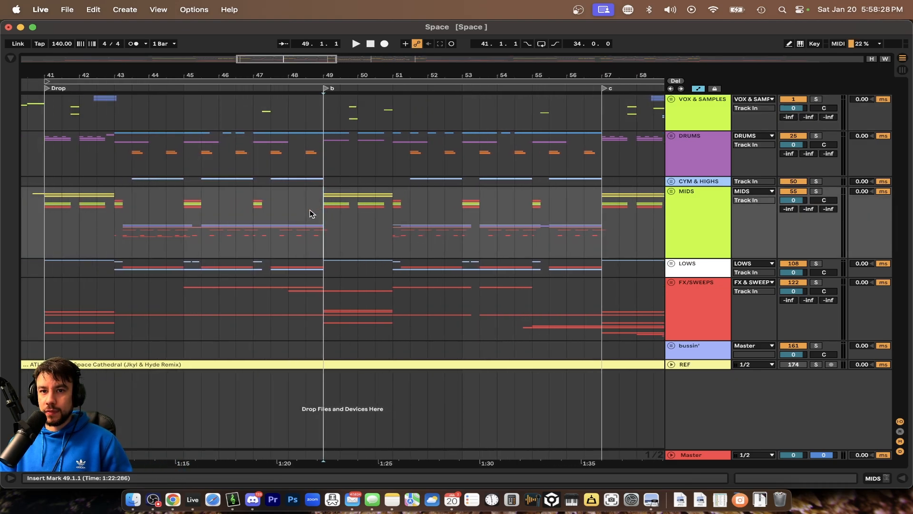
scroll(310, 211, down, 1)
click(73, 112)
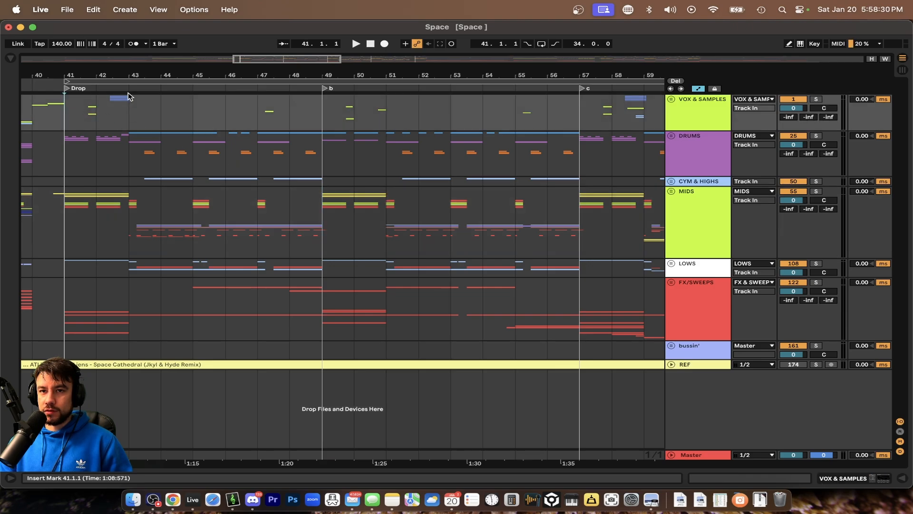
key(space)
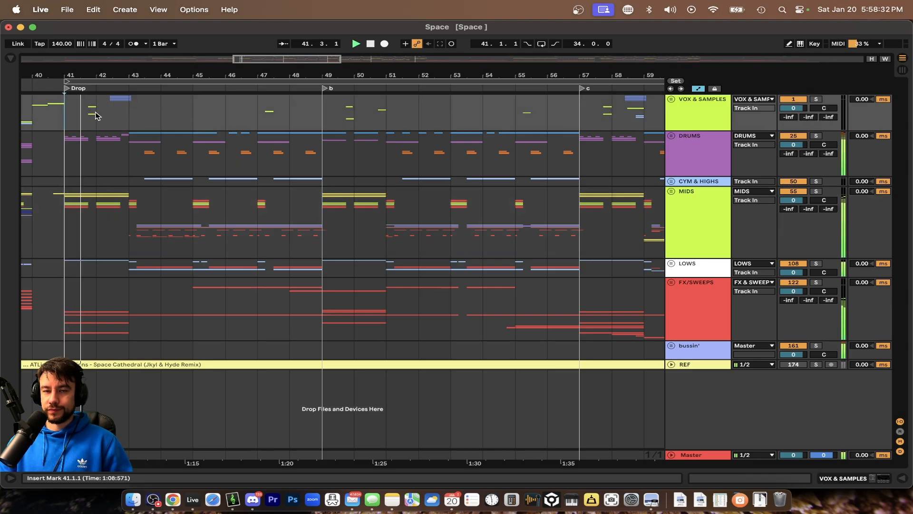
scroll(95, 123, up, 2)
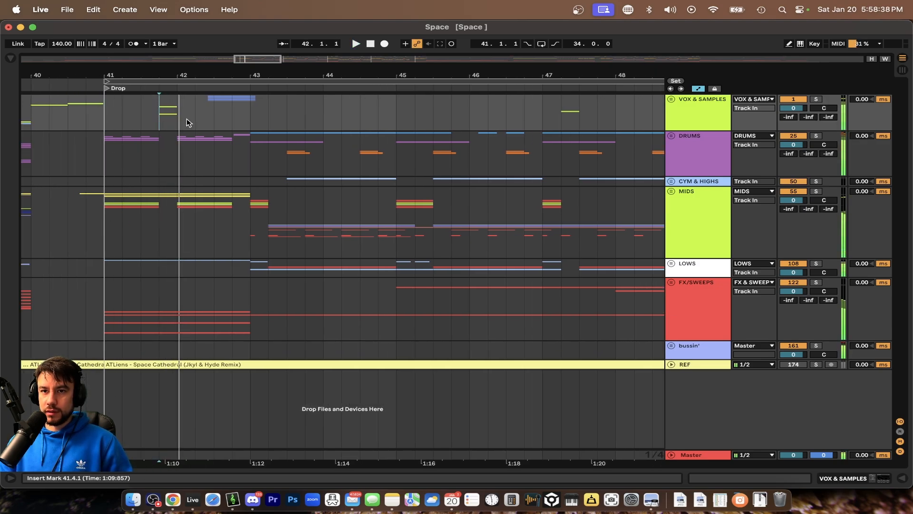
- Select 42.3.1 to 43.1.1 in VOX & SAMPLES and play that fill, then stop with 49.1.1 marked in DRUMS
click(208, 119)
drag(242, 121, 214, 114)
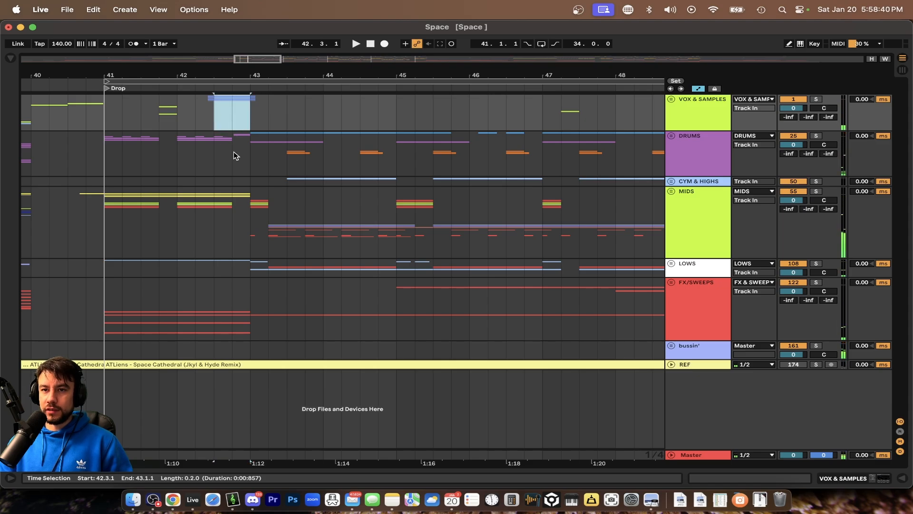
key(space)
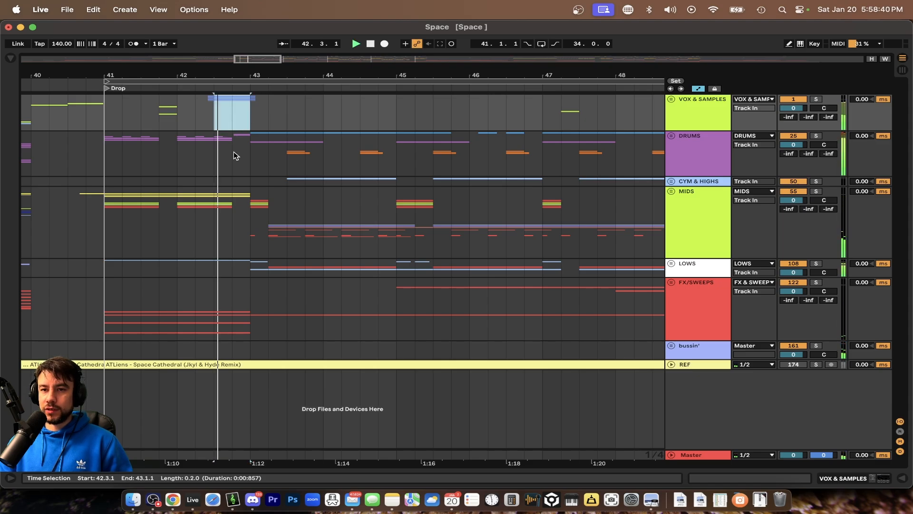
click(195, 107)
key(minus)
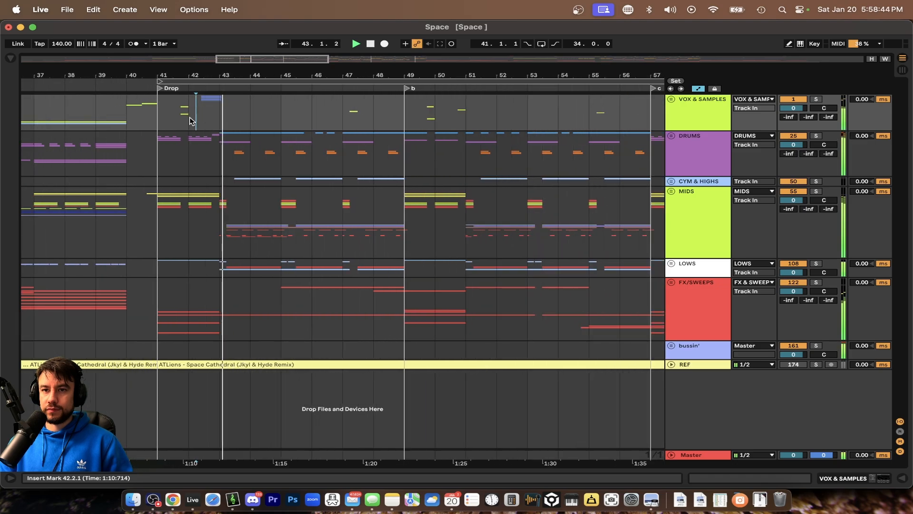
click(307, 165)
key(space)
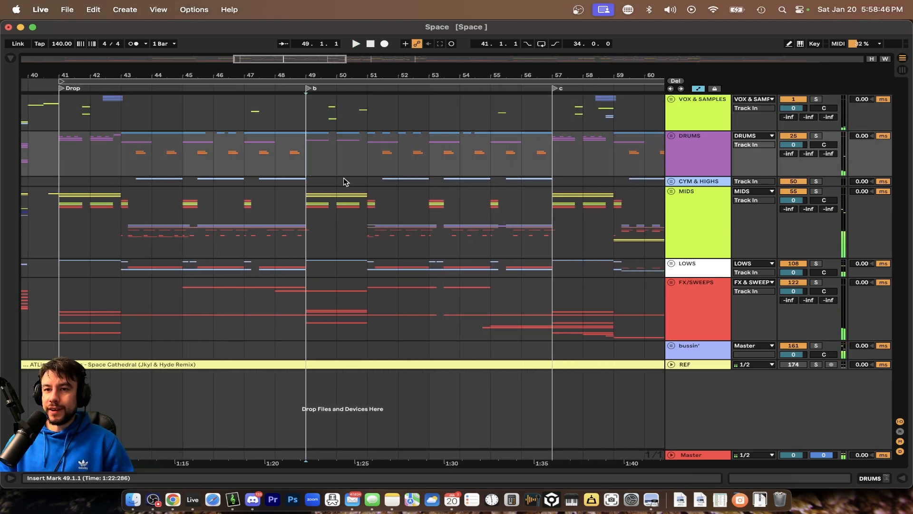
- Select section b, 49.1.1 to 57.1.1, from VOX & SAMPLES through FX/SWEEPS
scroll(340, 251, left, 1)
scroll(341, 251, down, 2)
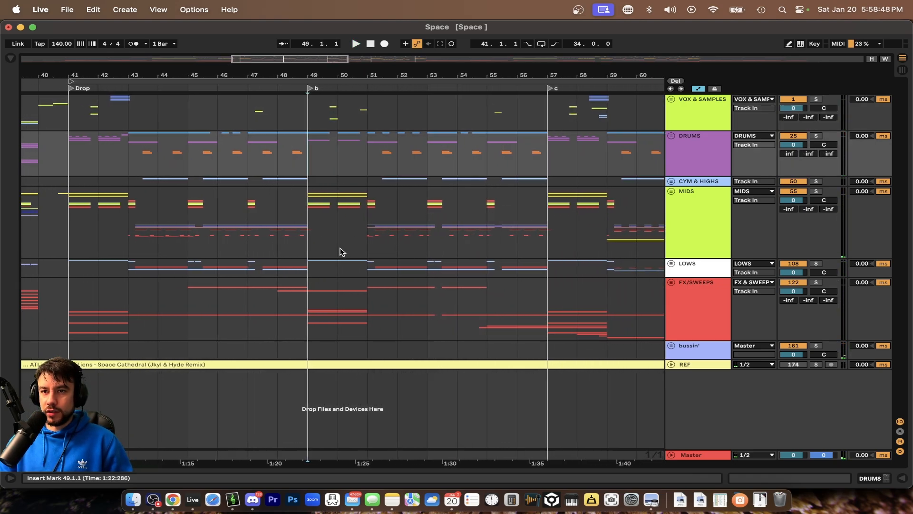
scroll(333, 249, right, 2)
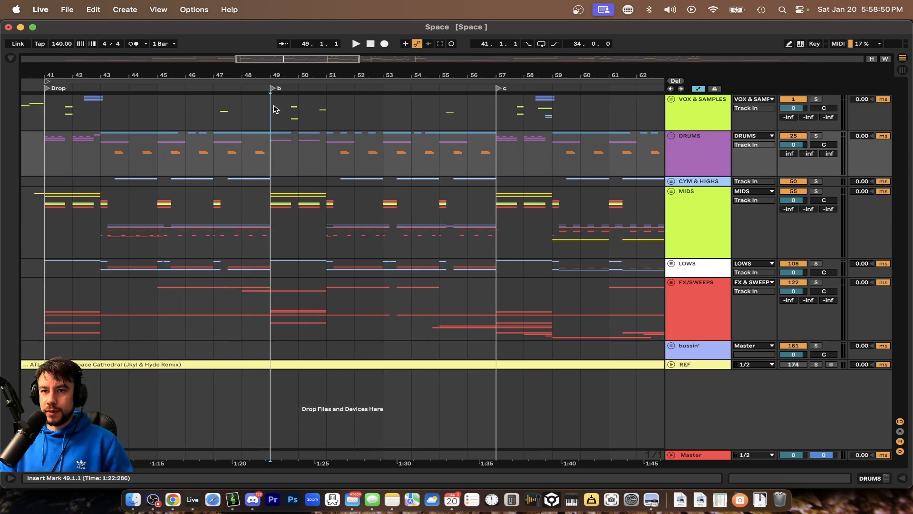
drag(273, 108, 496, 324)
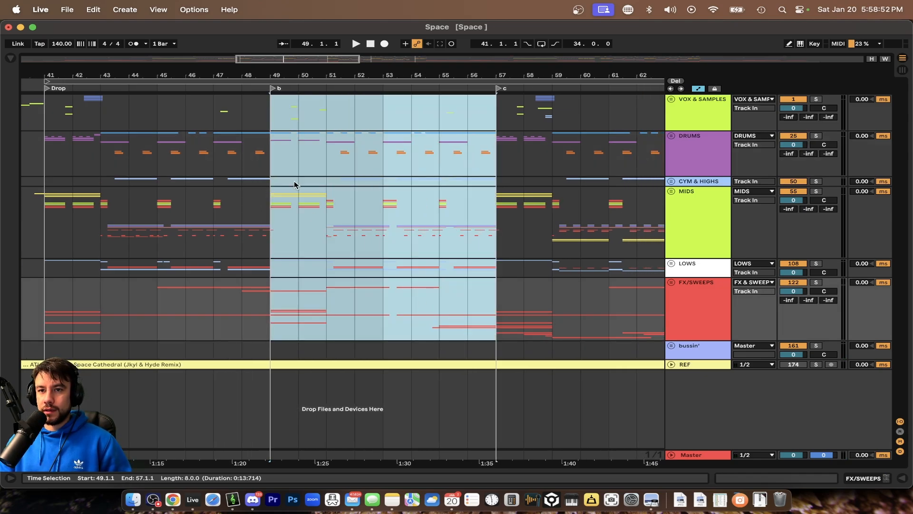
- Play the opening of section b from 49.1.1 in VOX & SAMPLES, then select its vocal fill at 50.4.1 to 51.1.1
scroll(294, 181, up, 2)
click(246, 113)
key(space)
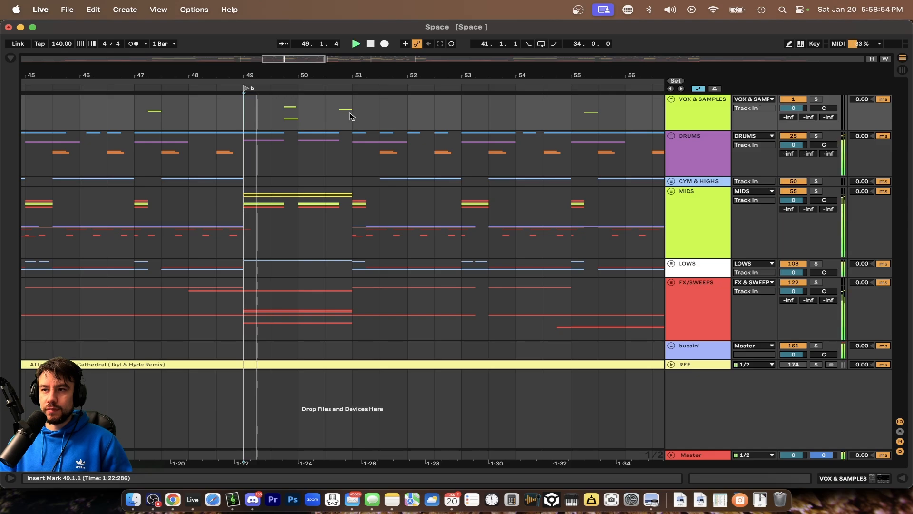
scroll(342, 158, down, 2)
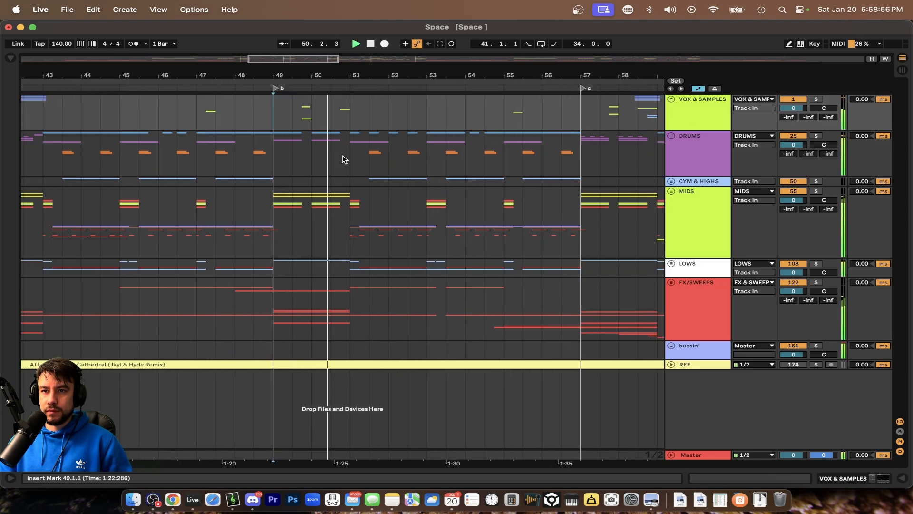
key(space)
scroll(325, 128, up, 2)
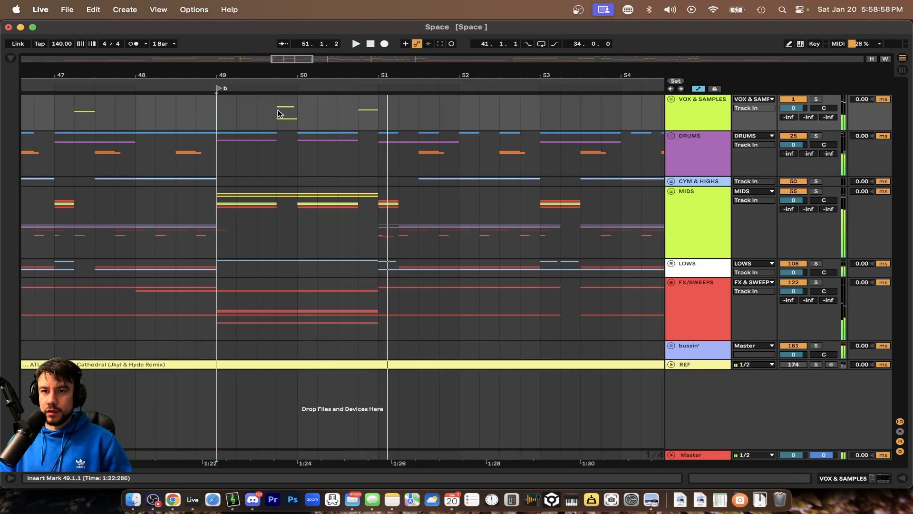
click(366, 110)
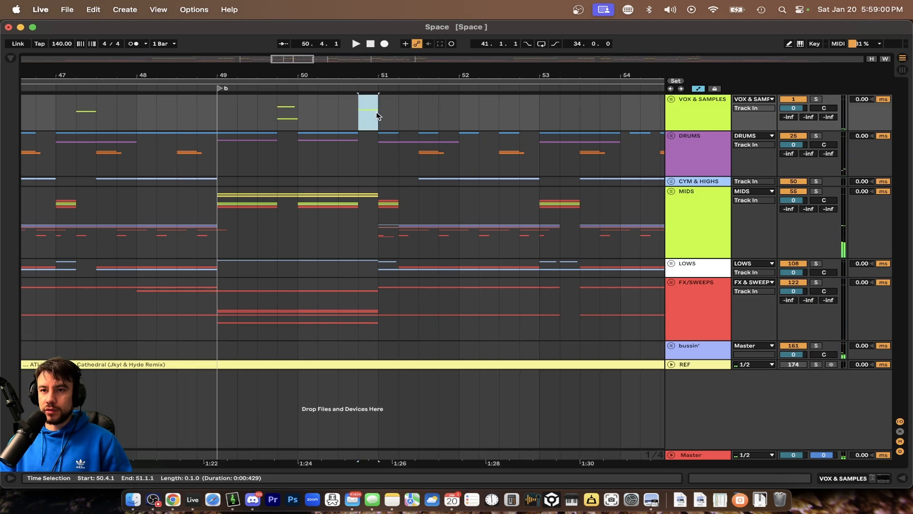
- Play section b from 49.1.1 in MIDS and stop at 53.3.1
scroll(376, 113, down, 2)
click(286, 240)
key(space)
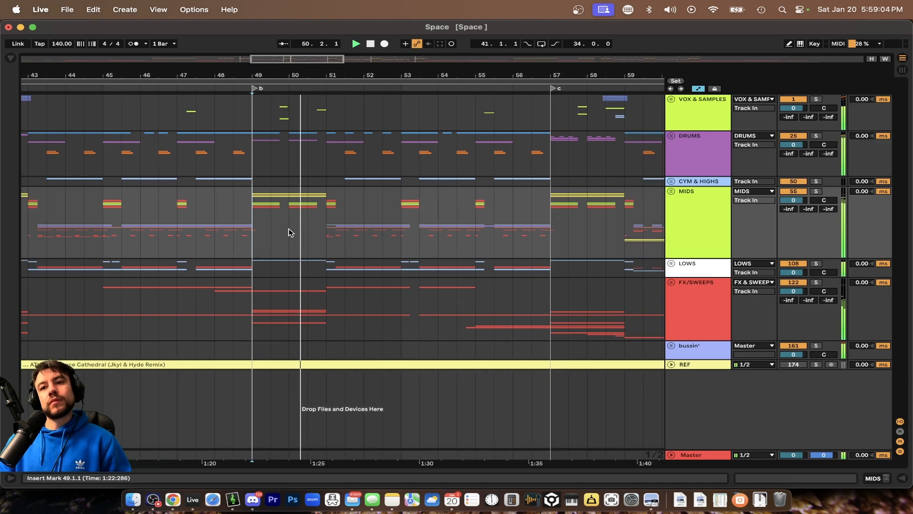
scroll(290, 232, down, 1)
scroll(290, 232, down, 3)
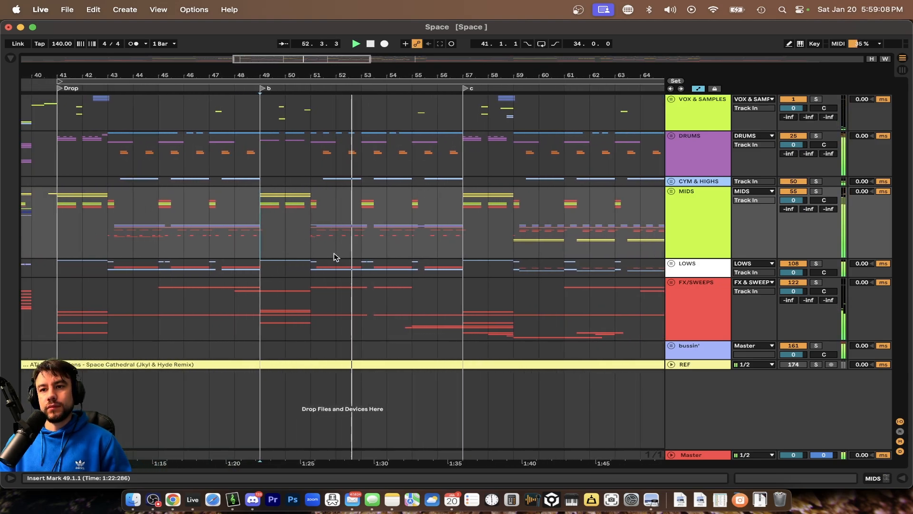
scroll(371, 255, left, 1)
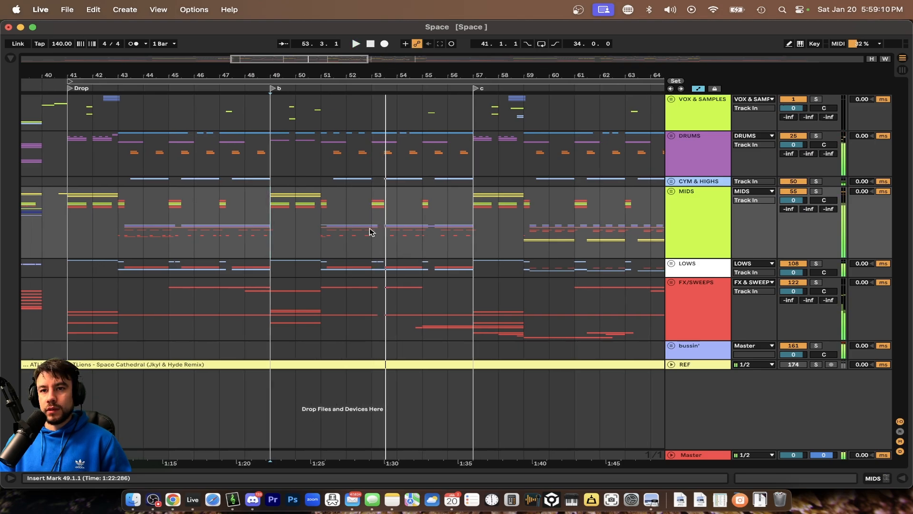
- Select 49.1.1 to 57.1.1, 43.1.1 to 49.1.1 and 51.1.1 to 57.1.1 in turn from VOX & SAMPLES through bussin'
scroll(369, 230, up, 2)
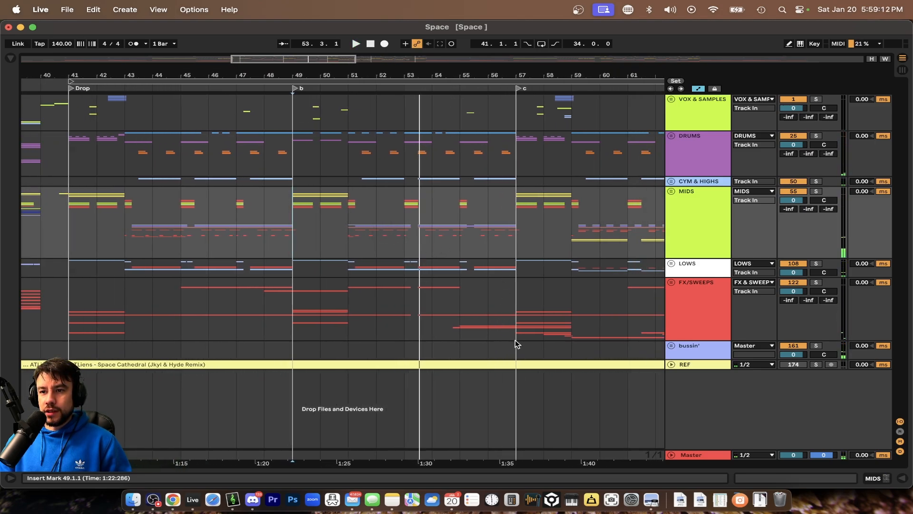
drag(517, 344, 303, 51)
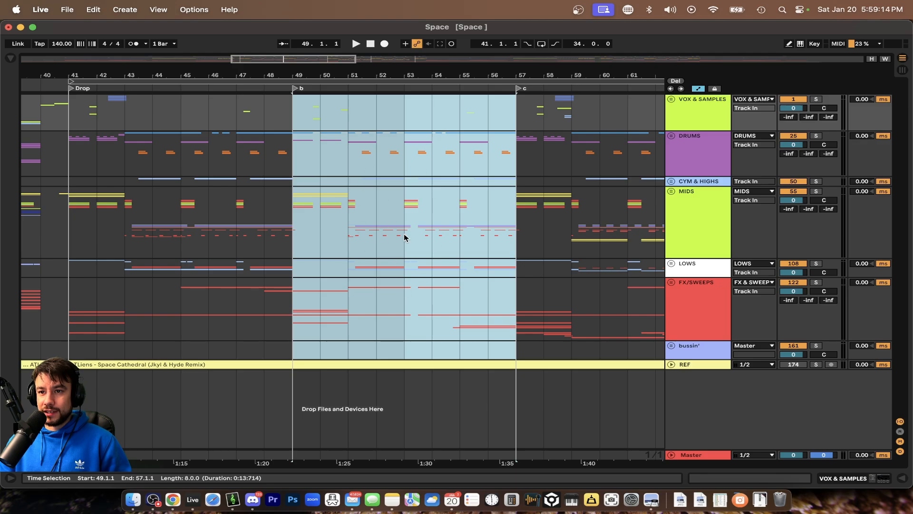
drag(287, 347, 133, 77)
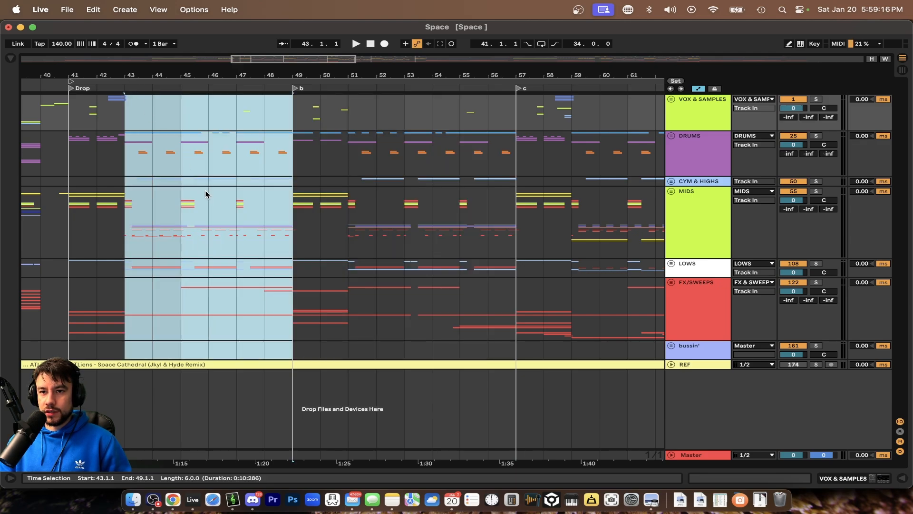
drag(515, 346, 357, 61)
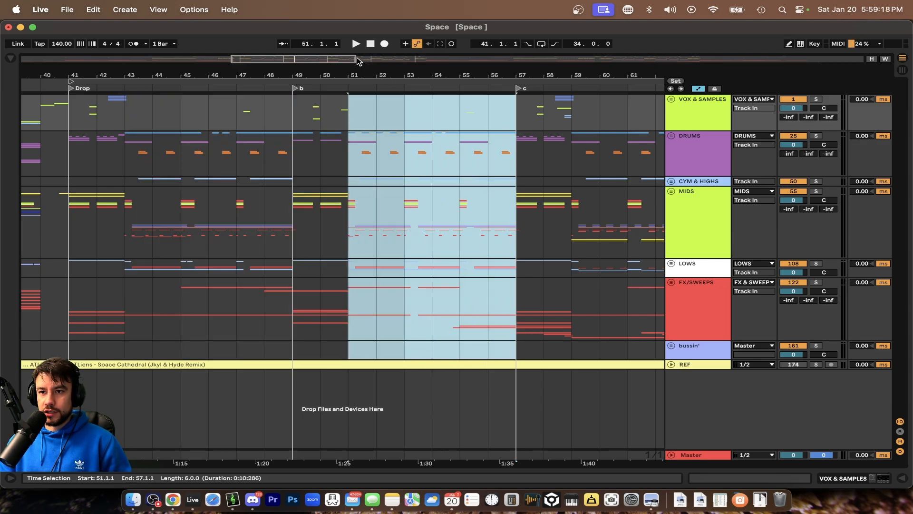
- Play the two-bar phrases starting at 51.1.1 and 53.1.1 in MIDS, one after the other
click(348, 232)
key(space)
scroll(400, 251, up, 5)
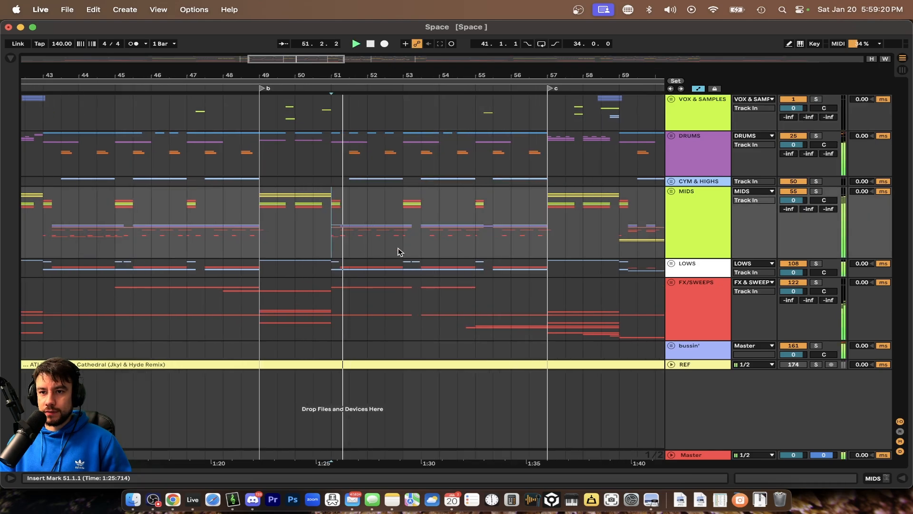
key(space)
click(389, 215)
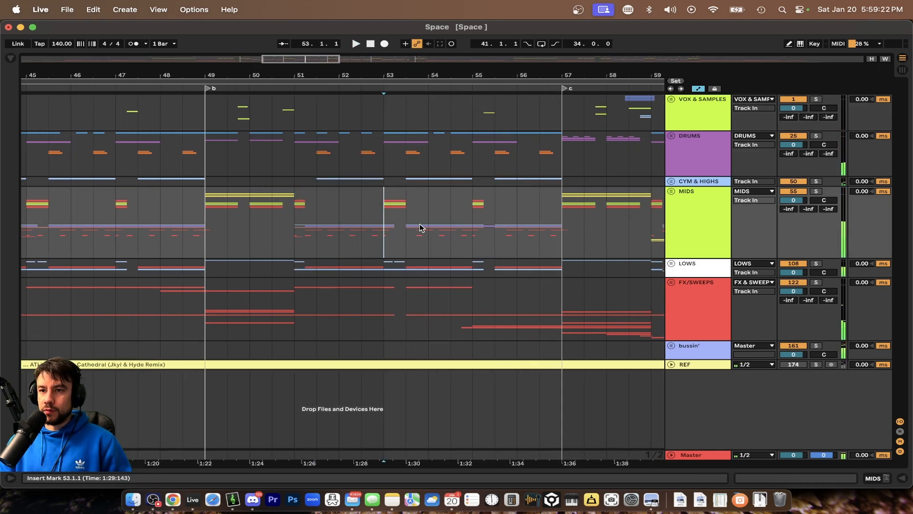
key(space)
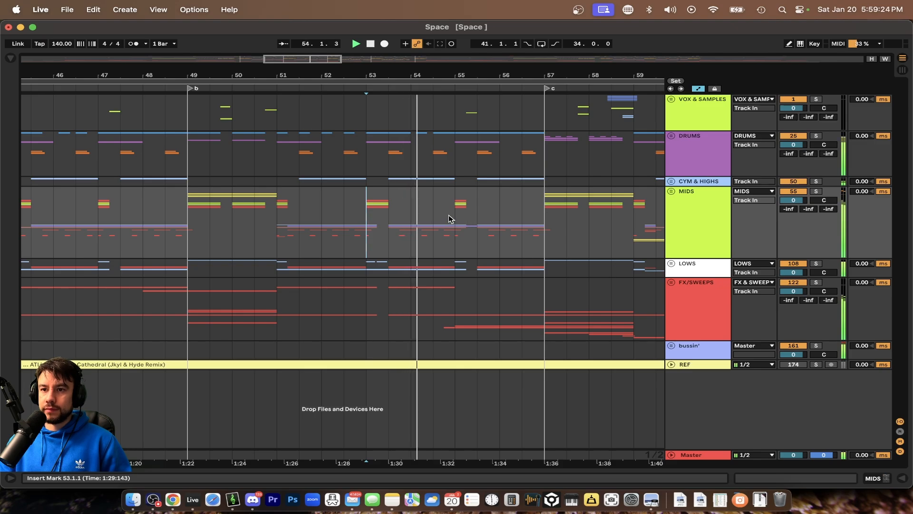
key(space)
- Play the phrase starting at 55.1.1 in MIDS, then the vocal fill at 55.2.1 in VOX & SAMPLES
click(455, 221)
key(space)
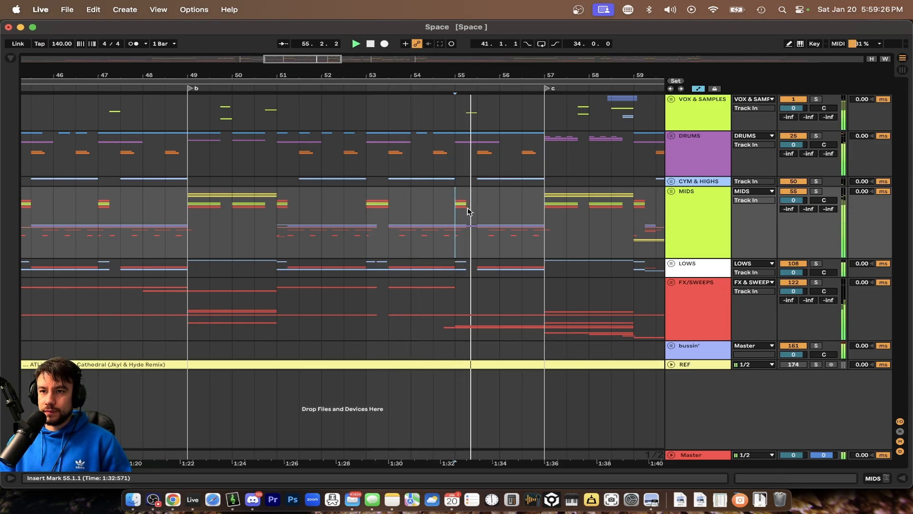
key(minus)
key(plus)
key(plus)
key(plus)
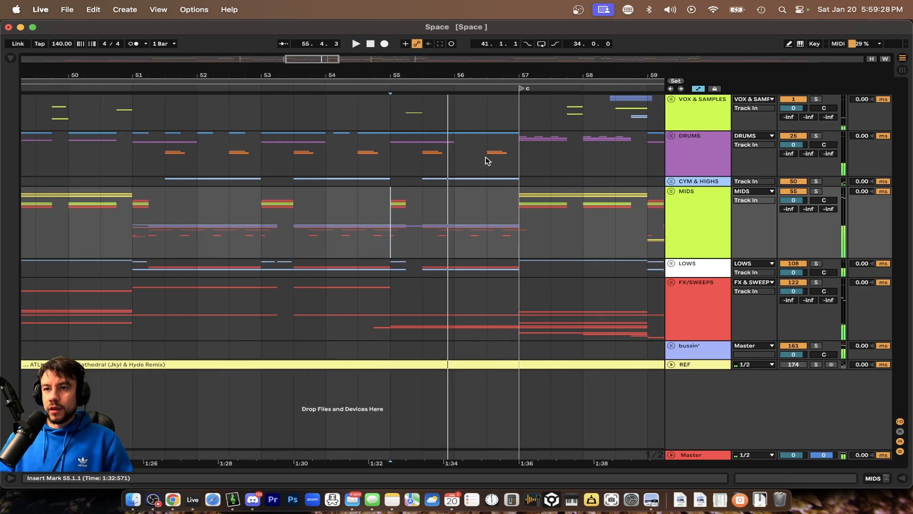
key(space)
click(419, 112)
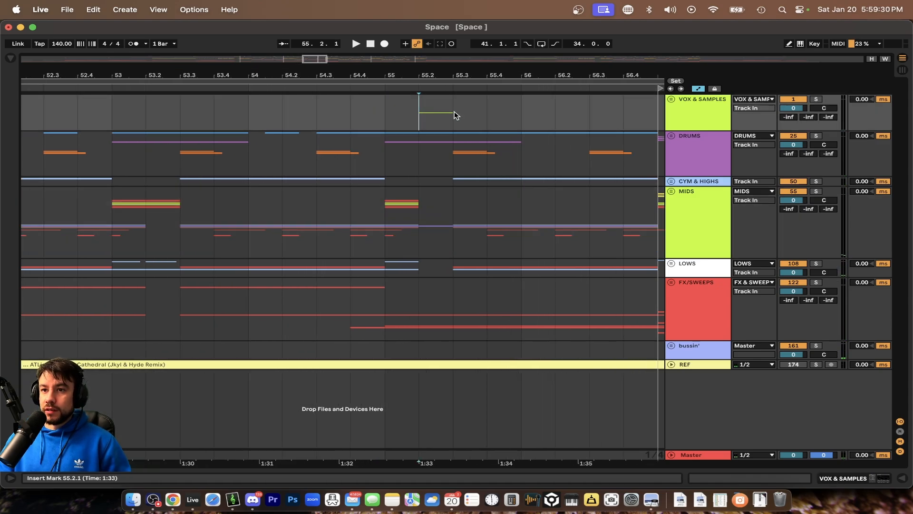
key(space)
- Select section b in VOX & SAMPLES, then select 41.1.1 to 57.1.1 from VOX & SAMPLES through FX/SWEEPS
key(minus)
key(minus)
key(minus)
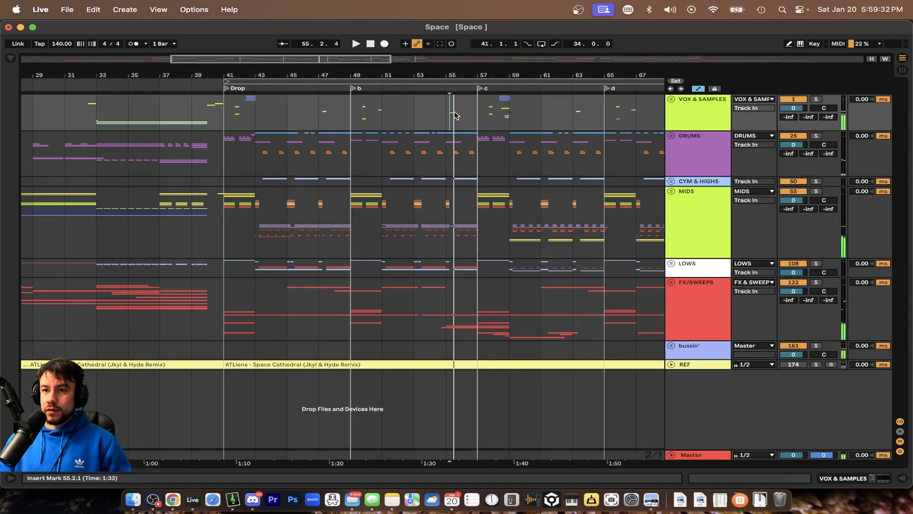
key(plus)
drag(486, 335, 304, 48)
drag(325, 99, 481, 116)
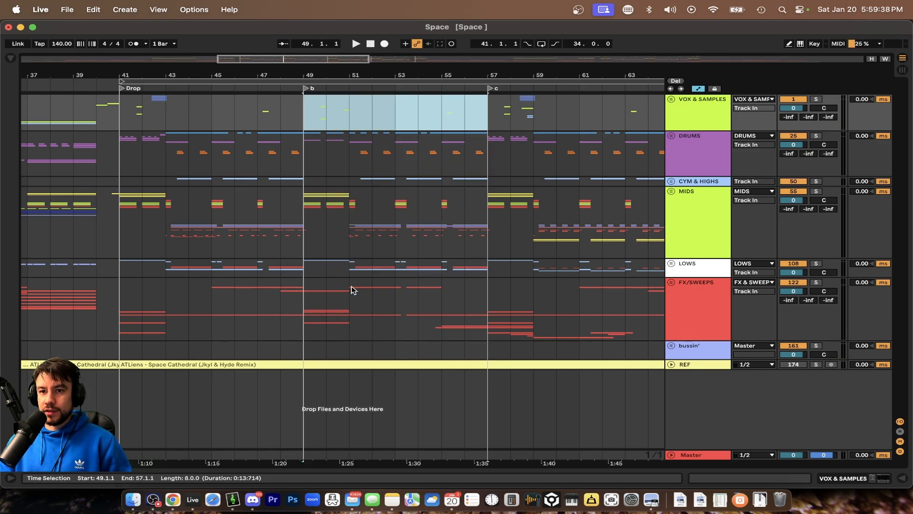
key(minus)
drag(440, 333, 172, 74)
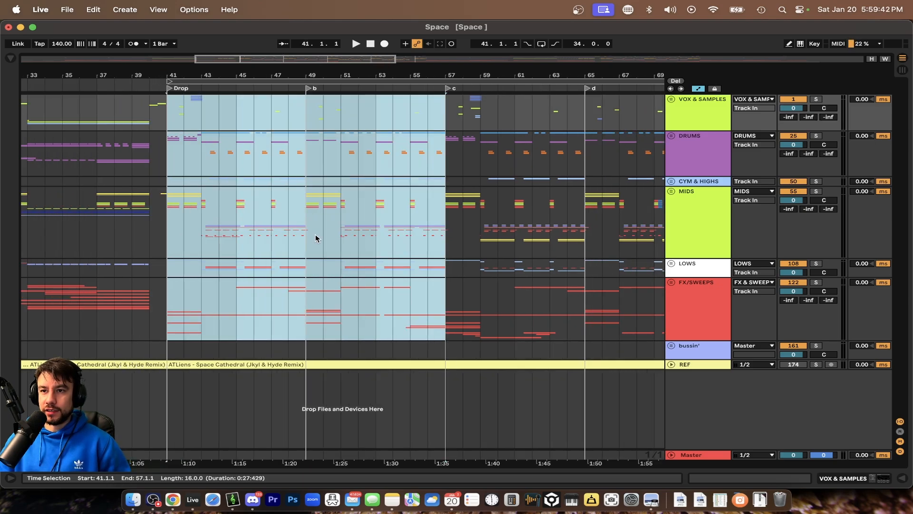
- Mark the start of section c at 57.1.1 in VOX & SAMPLES and play from there
key(minus)
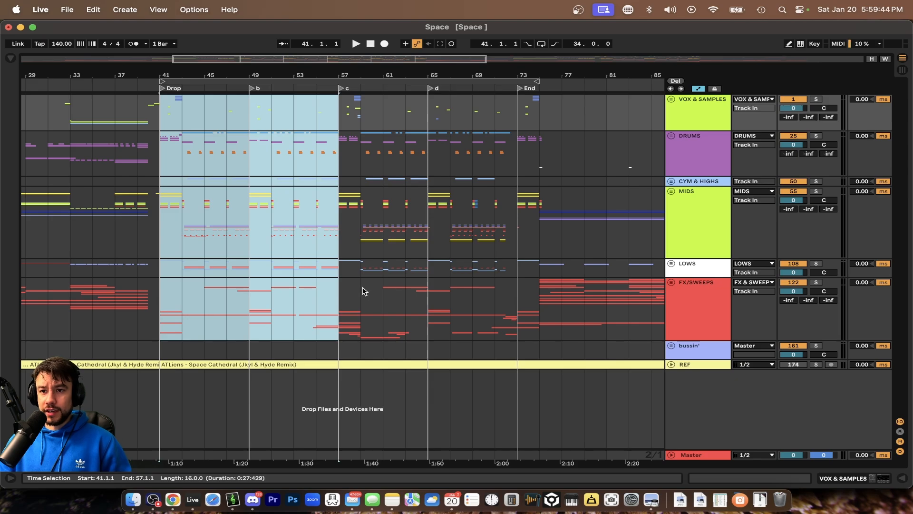
key(plus)
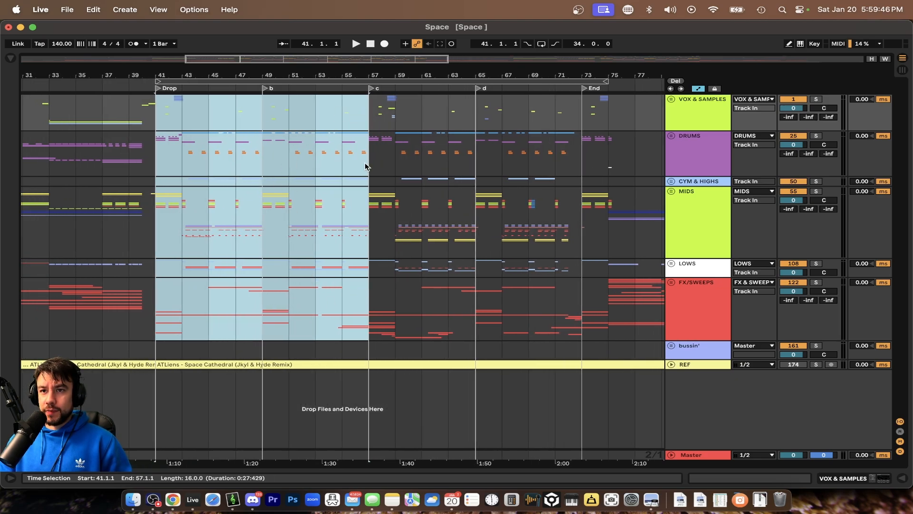
click(370, 109)
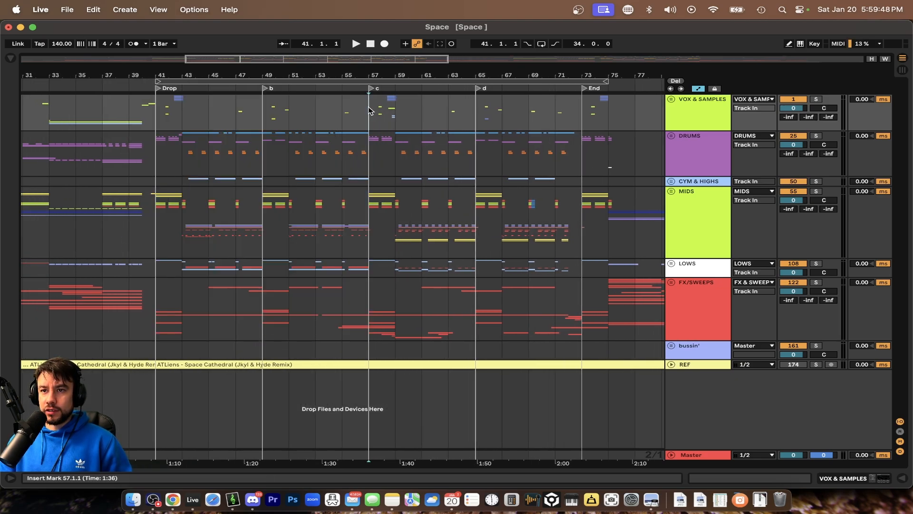
click(367, 224)
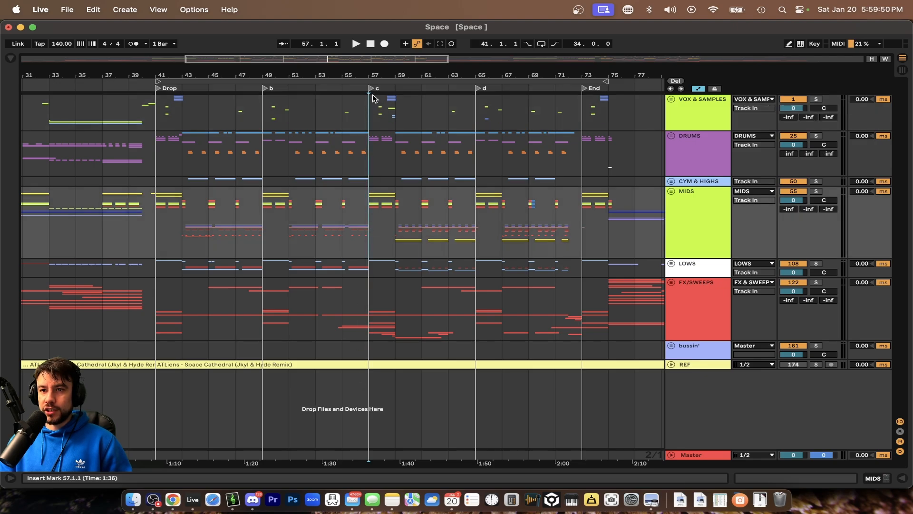
click(370, 128)
scroll(441, 214, right, 5)
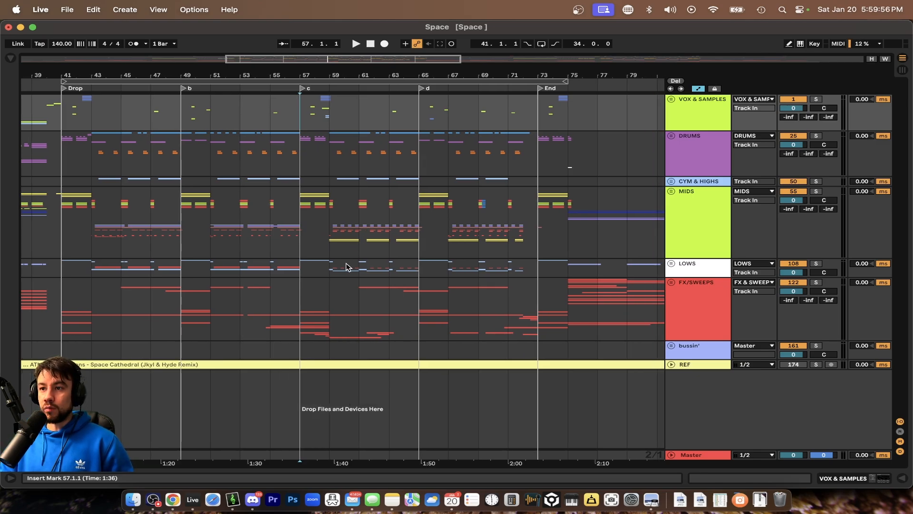
key(space)
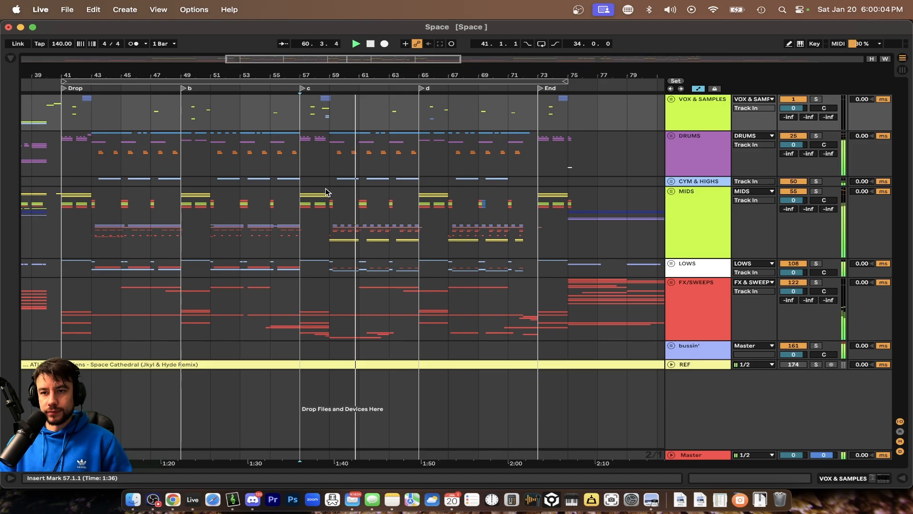
- Unfold the MIDS and LOWS groups during playback and expand the sus sub track
key(h)
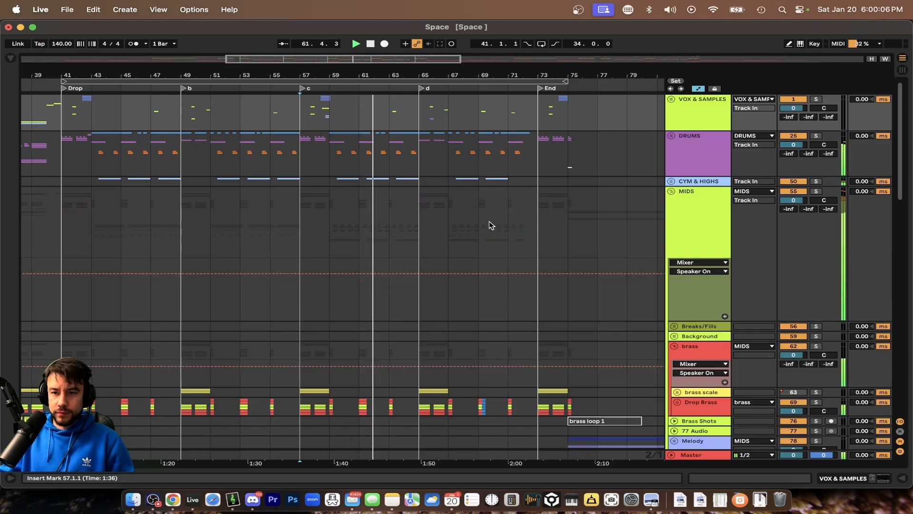
scroll(489, 220, down, 18)
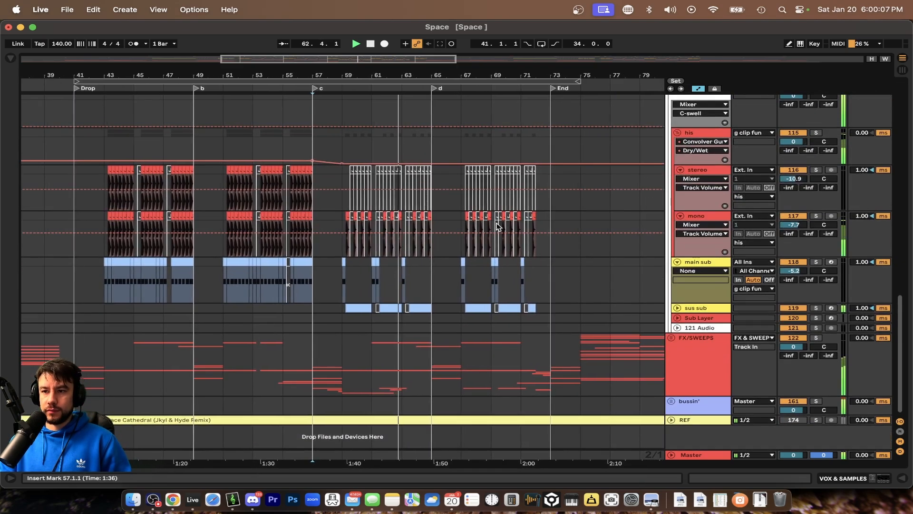
click(678, 308)
scroll(394, 312, up, 5)
scroll(393, 312, up, 15)
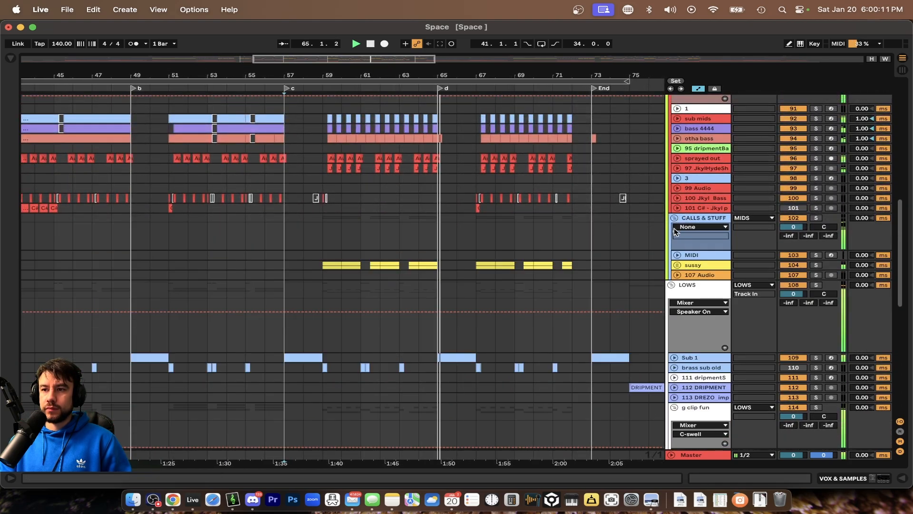
- Unfold the sussy group, expand its 105 and 106 SUSTAIN tracks, and examine their bass clips in sections c and d
click(677, 265)
scroll(614, 286, down, 3)
click(680, 303)
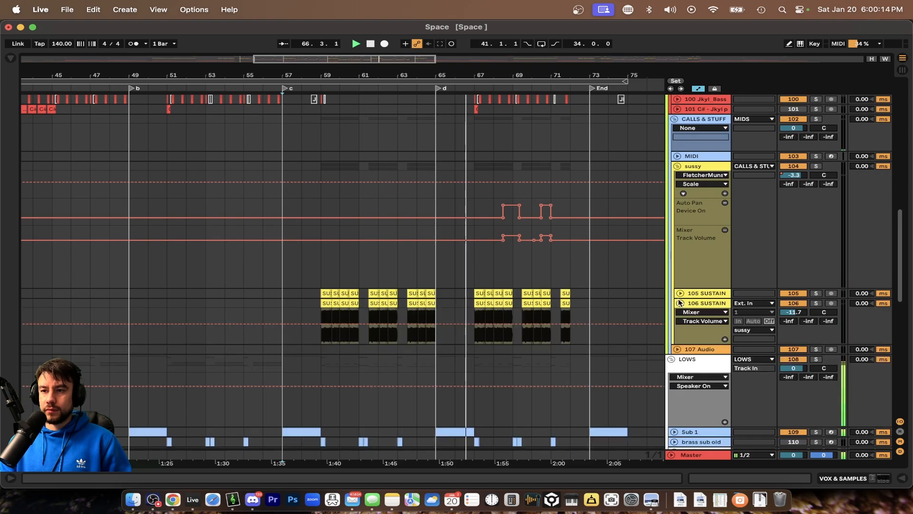
click(680, 294)
scroll(538, 331, up, 5)
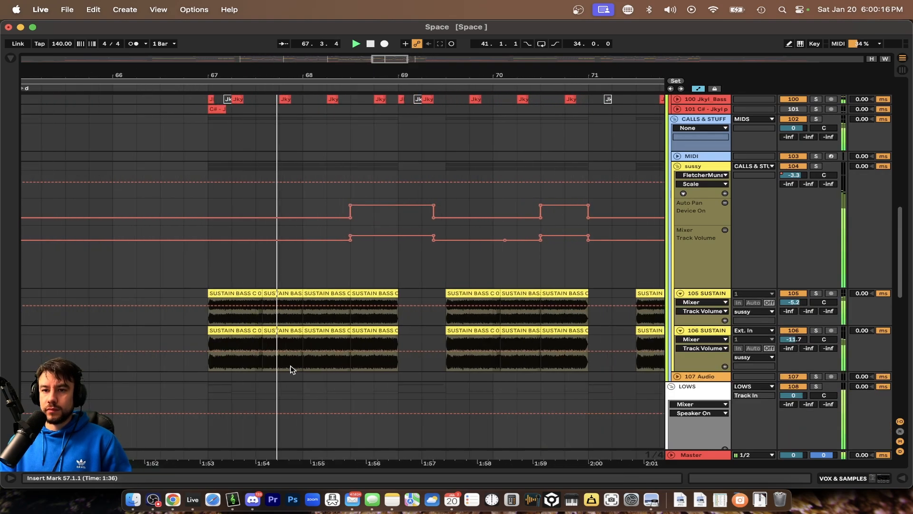
scroll(292, 370, down, 5)
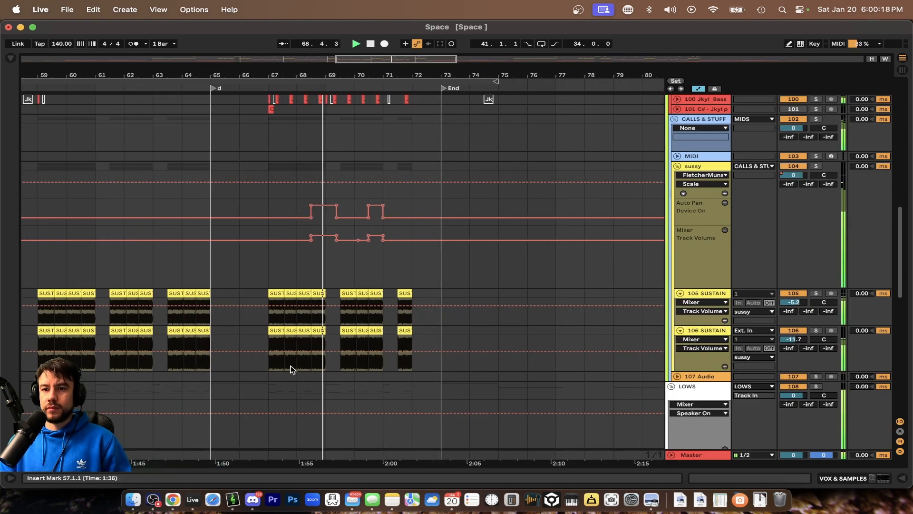
- Examine the BASS LEADS clips in sections c and d, and fold all track groups back to the arrangement overview
scroll(292, 370, up, 4)
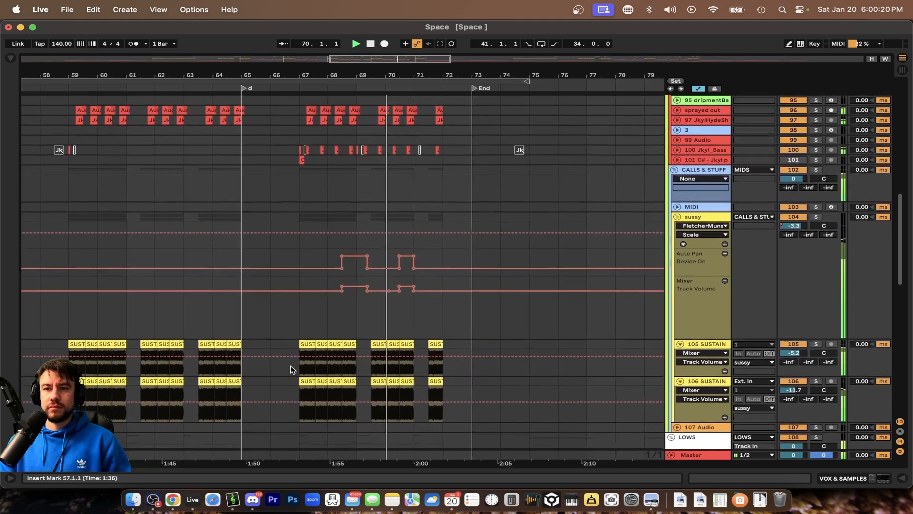
scroll(292, 370, up, 2)
scroll(464, 343, up, 5)
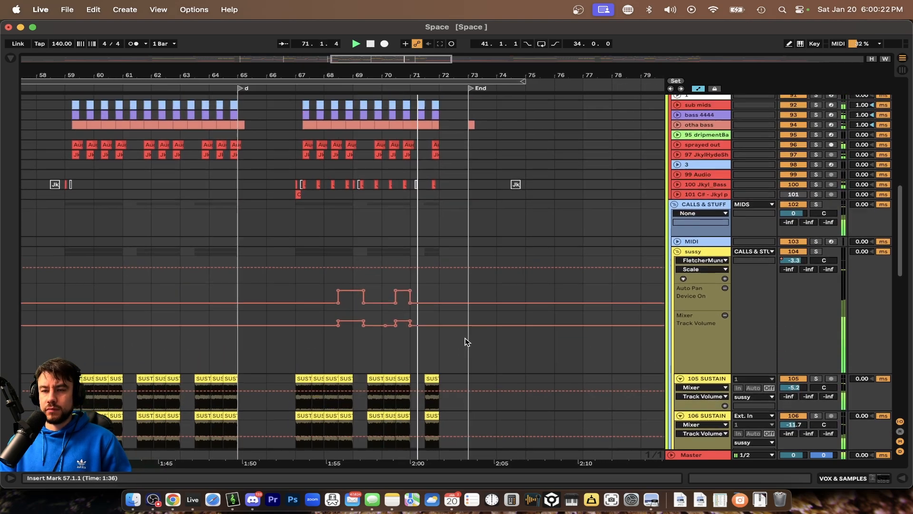
key(alt+u)
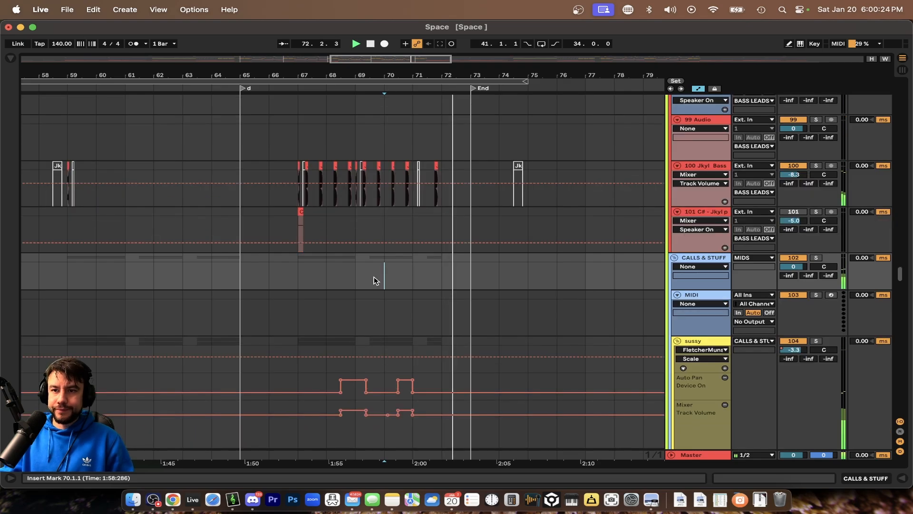
key(alt+u)
scroll(374, 281, down, 4)
scroll(381, 286, down, 4)
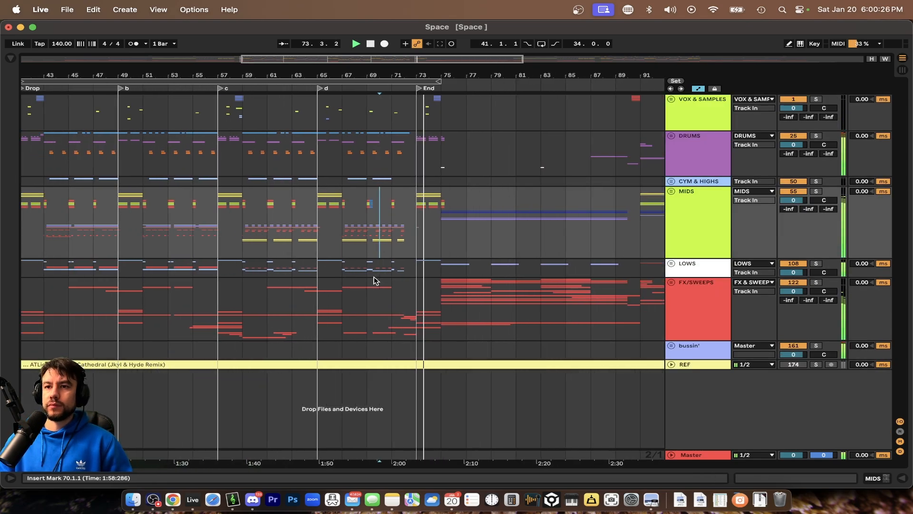
scroll(391, 290, left, 5)
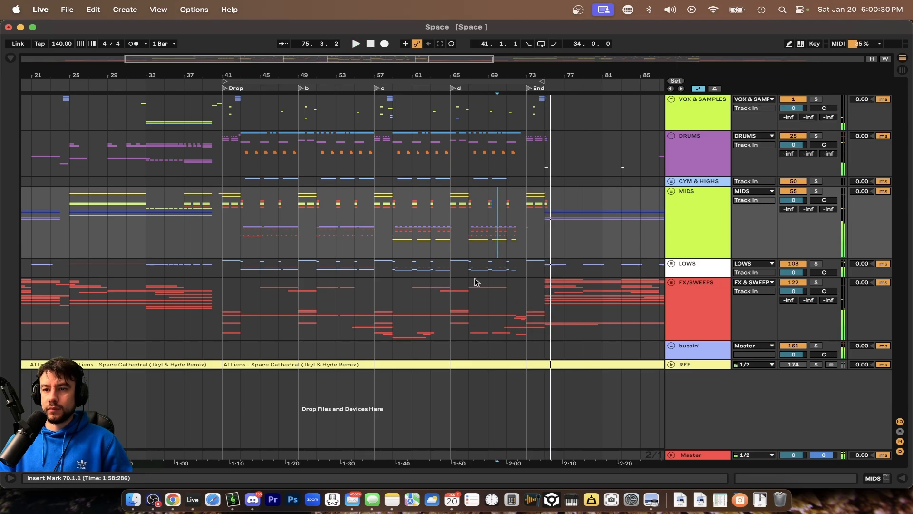
- Select the drop's first eight bars, 41.1.1 to 49.1.1, from VOX & SAMPLES through FX/SWEEPS
scroll(475, 282, up, 2)
click(376, 123)
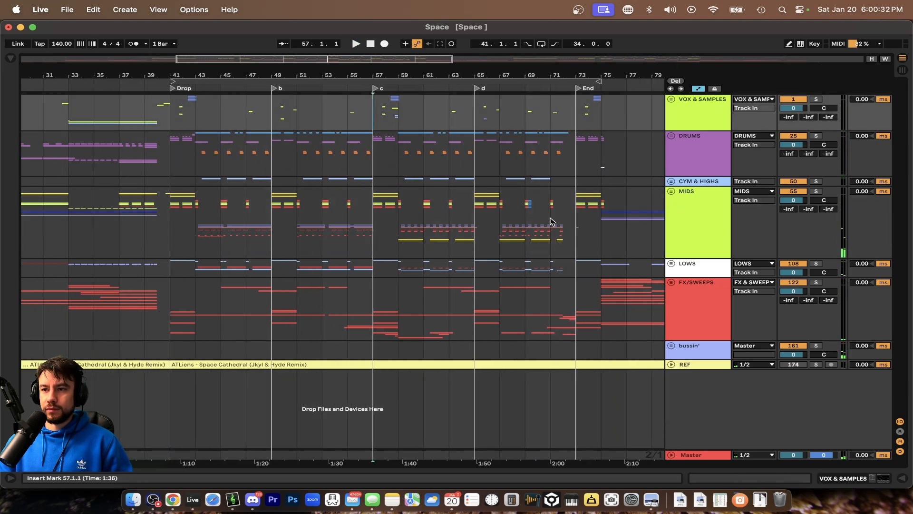
scroll(395, 255, up, 2)
scroll(352, 276, left, 1)
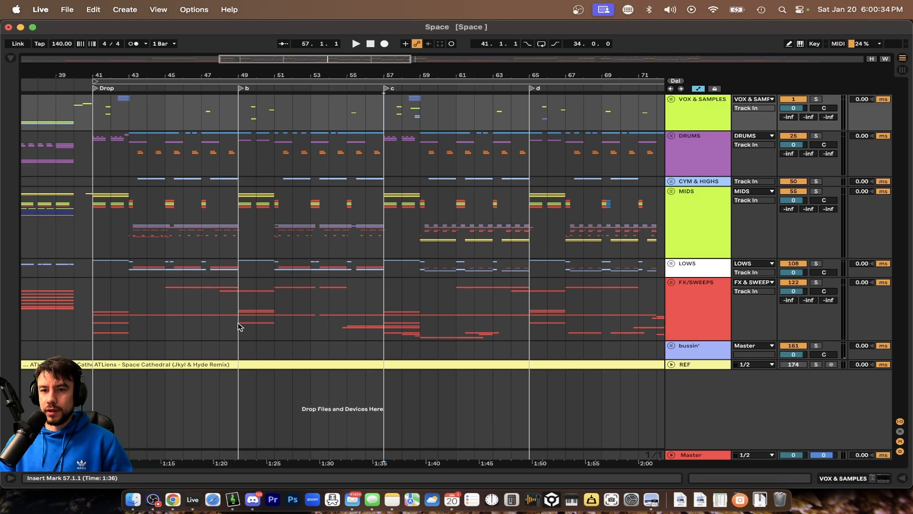
drag(238, 322, 86, 110)
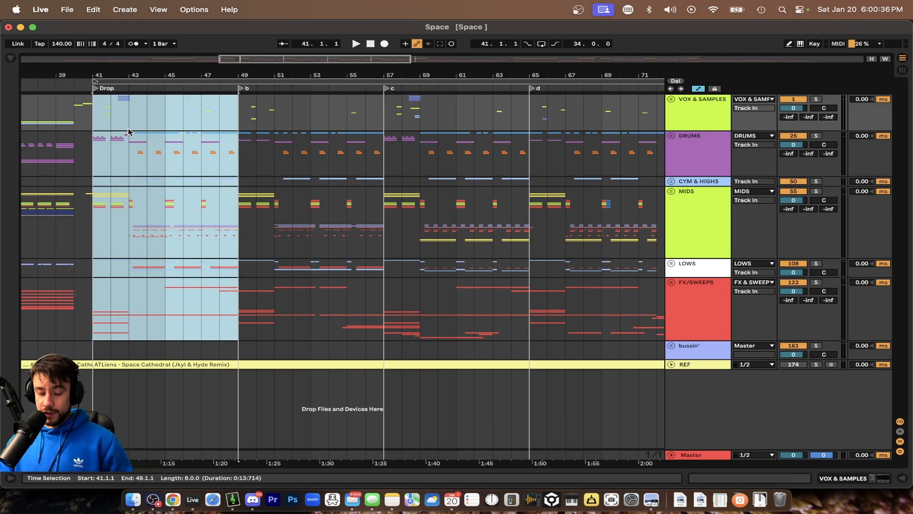
- Select section c's opening two bars, 57.1.1 to 59.1.1, from VOX & SAMPLES through FX/SWEEPS and play them
click(385, 130)
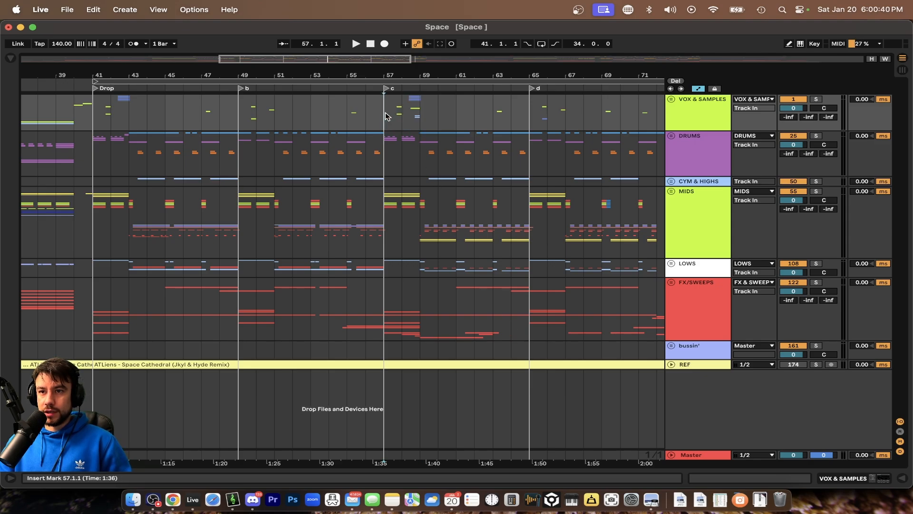
drag(385, 113, 426, 318)
key(space)
scroll(426, 318, up, 3)
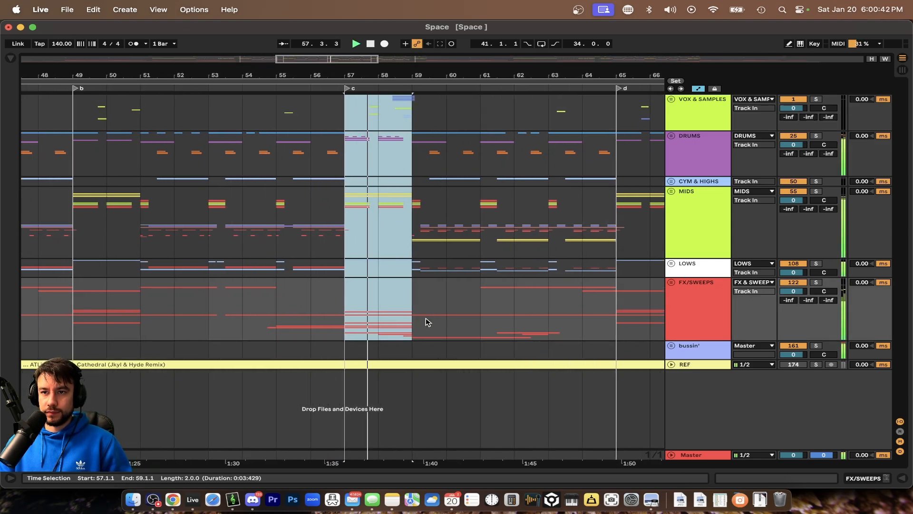
scroll(398, 184, down, 2)
scroll(397, 184, down, 2)
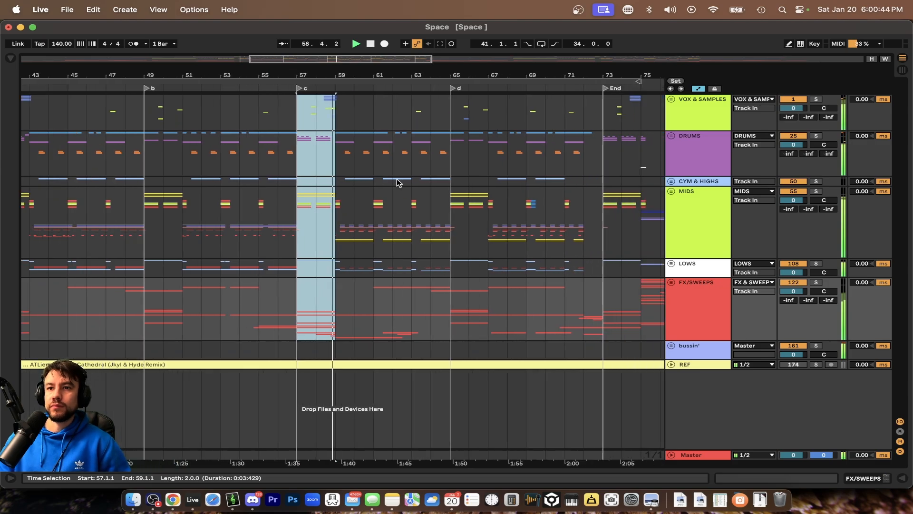
scroll(358, 231, up, 2)
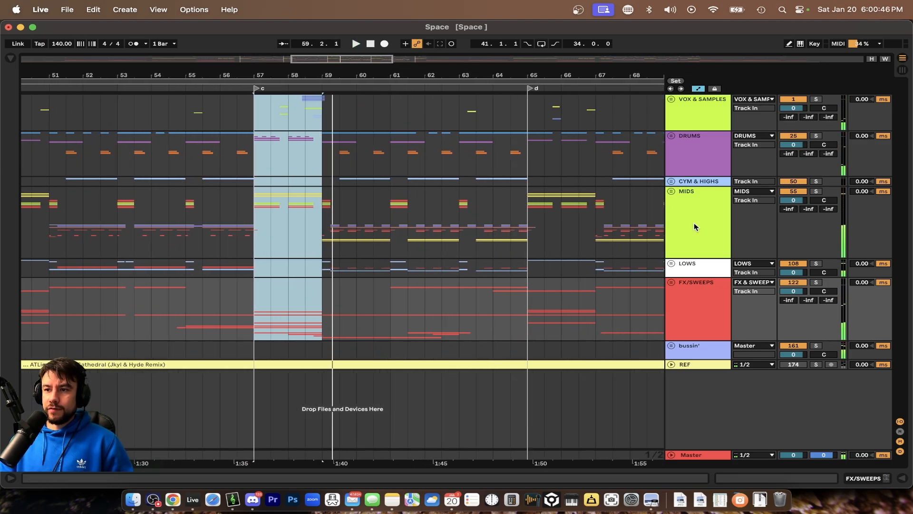
- Unfold the MIDS group and play from 59.1.1 in BASS LEADS
click(671, 191)
scroll(400, 330, down, 4)
scroll(400, 330, left, 1)
click(354, 321)
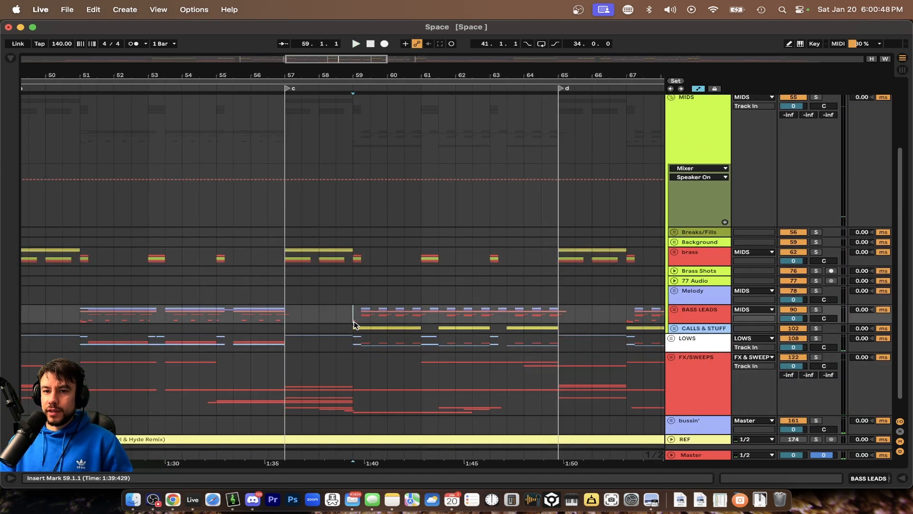
key(space)
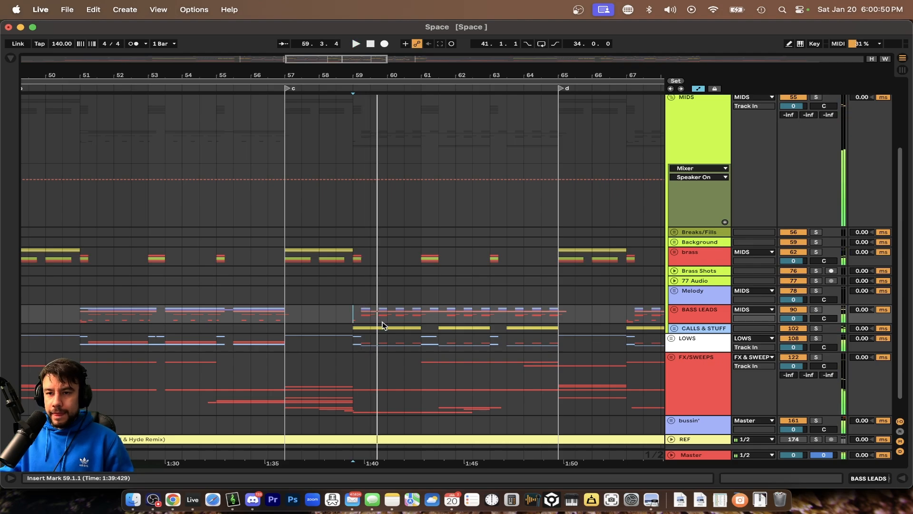
- Expand the BASS LEADS tracks, compare their clips across sections b and c, and solo track 97 JkylHydeSh
key(u)
scroll(383, 325, down, 10)
scroll(383, 326, up, 4)
scroll(383, 326, down, 2)
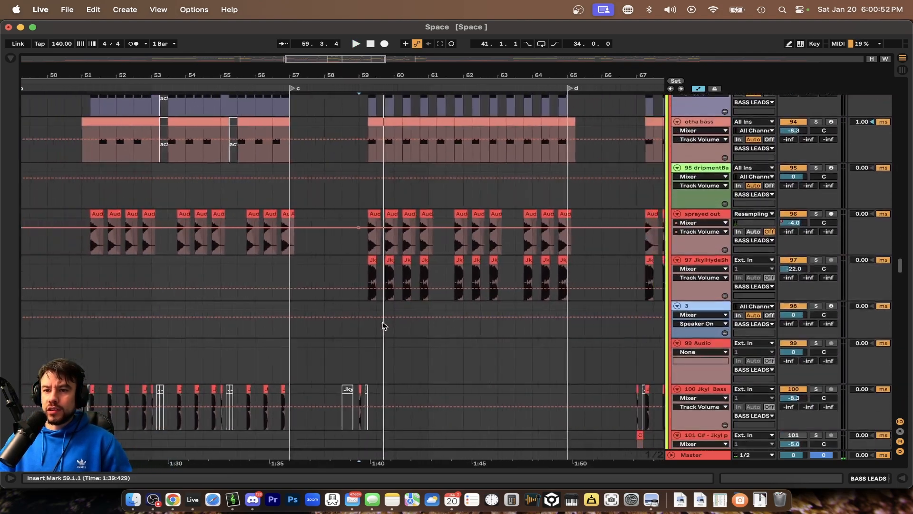
scroll(384, 326, down, 1)
scroll(462, 277, down, 4)
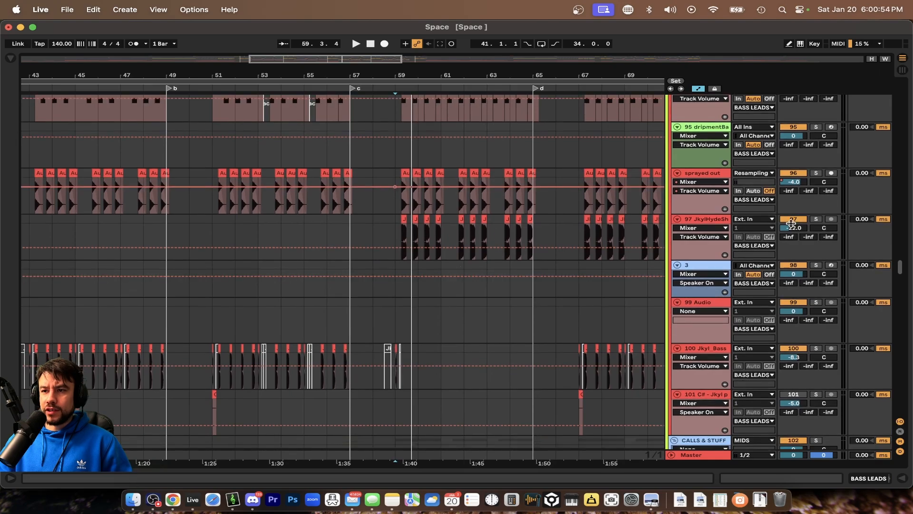
scroll(407, 230, up, 10)
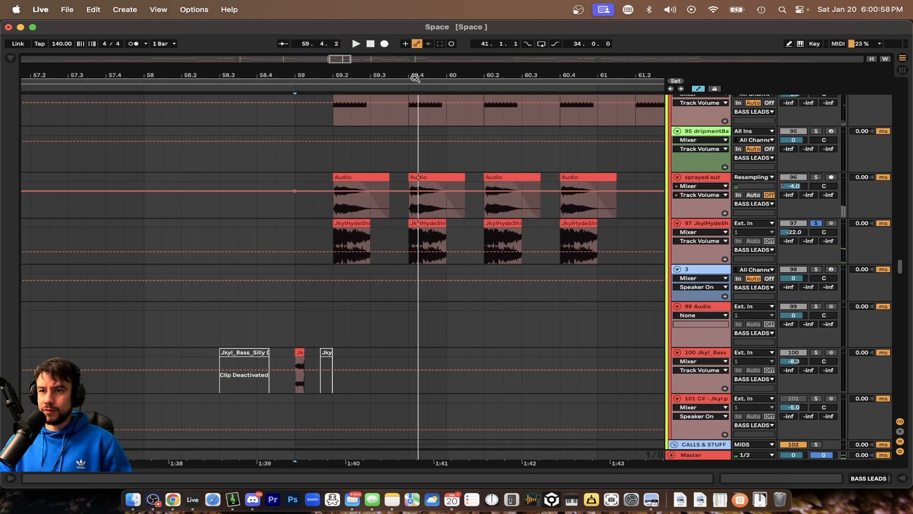
- Play the soloed track 97 JkylHydeSh clips from 59.1.1 and turn its solo off
key(space)
scroll(399, 210, up, 1)
scroll(400, 209, right, 1)
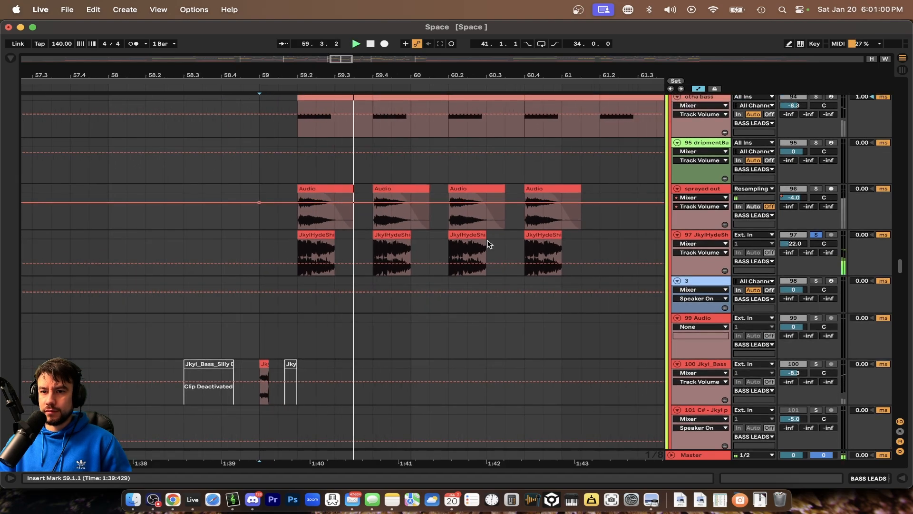
scroll(507, 239, up, 3)
scroll(506, 239, down, 5)
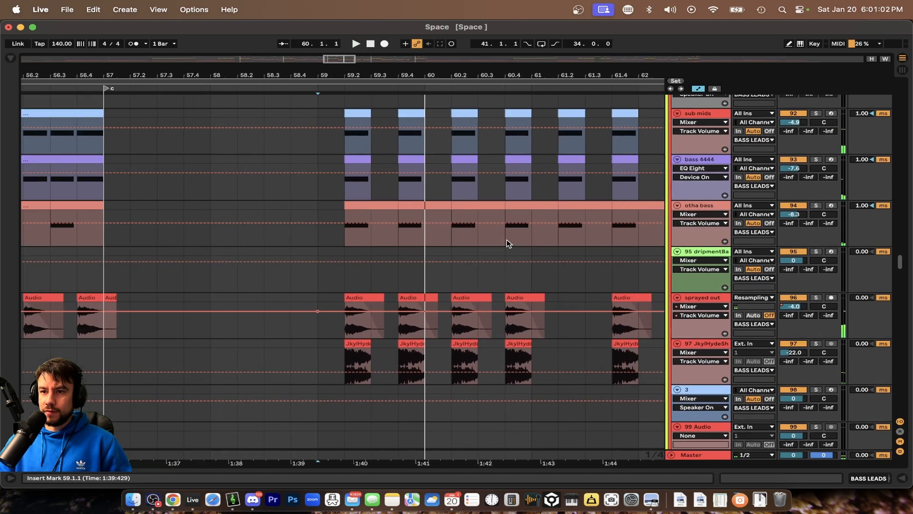
- Play from 59.1.1 while examining the 105 and 106 SUSTAIN bass clips in section c
scroll(506, 239, down, 10)
scroll(507, 239, up, 2)
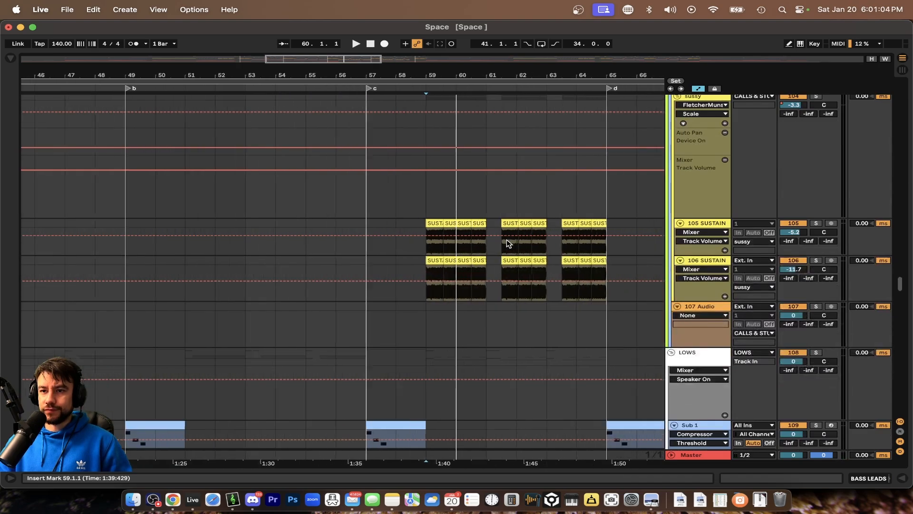
scroll(507, 239, down, 8)
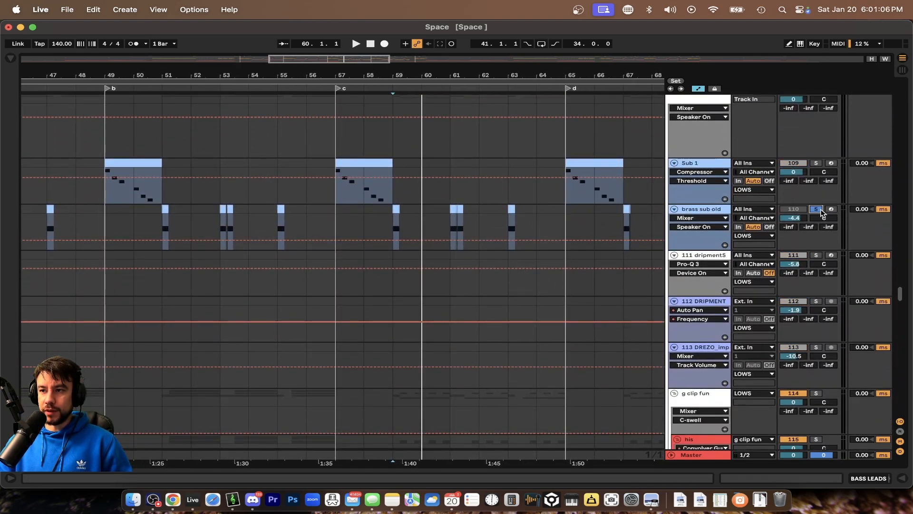
key(space)
scroll(430, 263, up, 7)
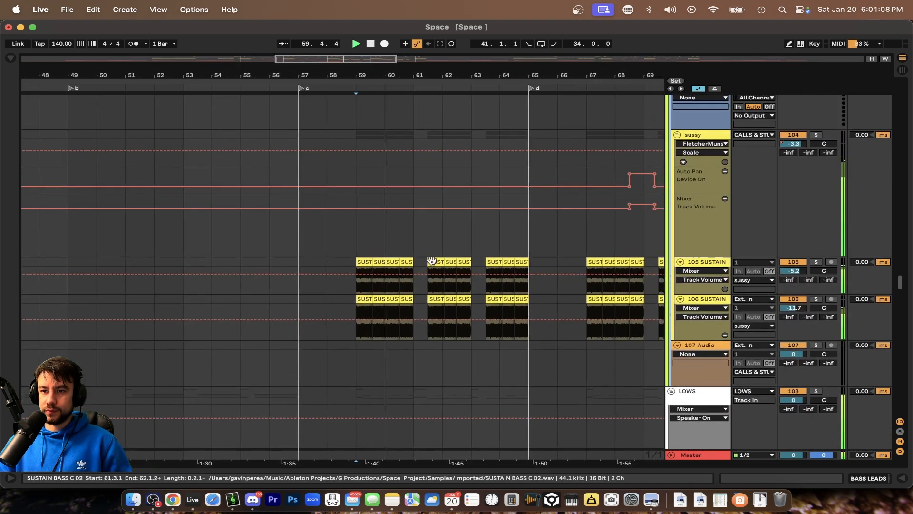
scroll(432, 260, up, 2)
scroll(403, 333, down, 1)
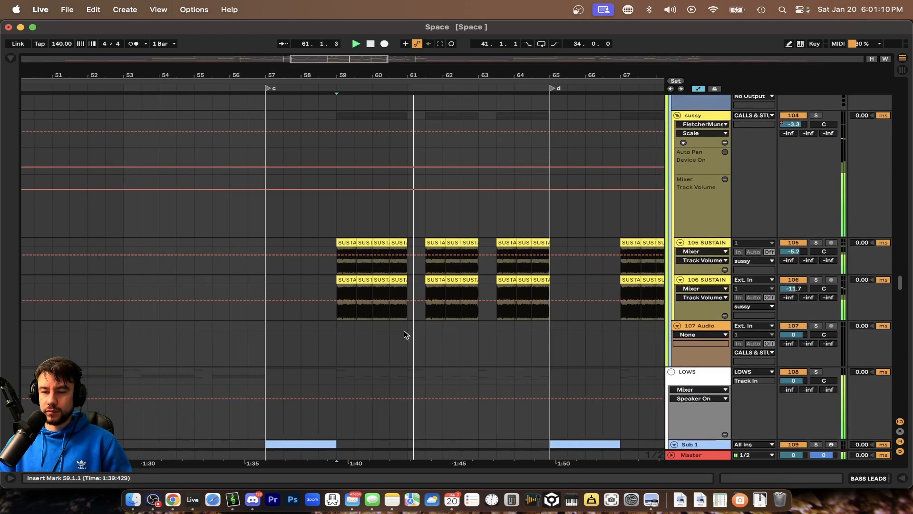
- Fold all track groups, stop playback, and select the MIDS fills at 61.1.1 to 61.3.1 and 63.1.1 to 63.3.1
key(alt+u)
key(space)
scroll(404, 331, up, 3)
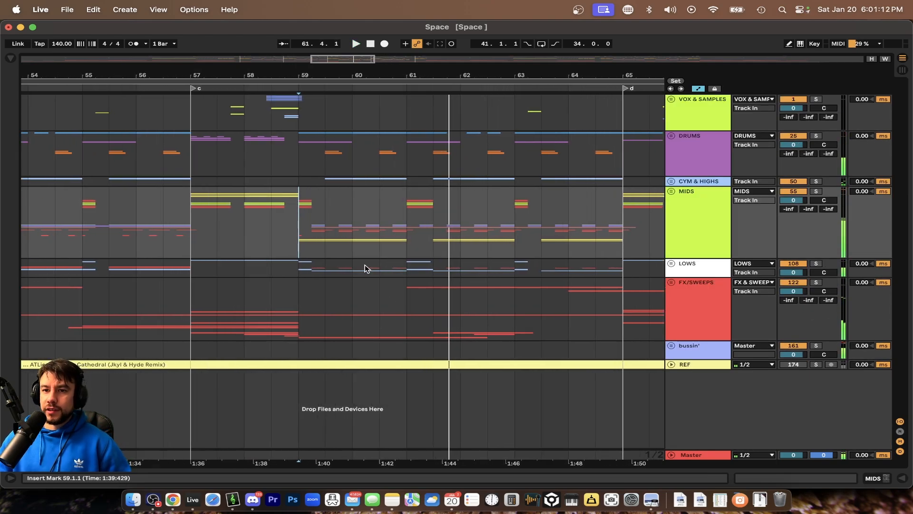
drag(301, 246, 415, 233)
click(301, 246)
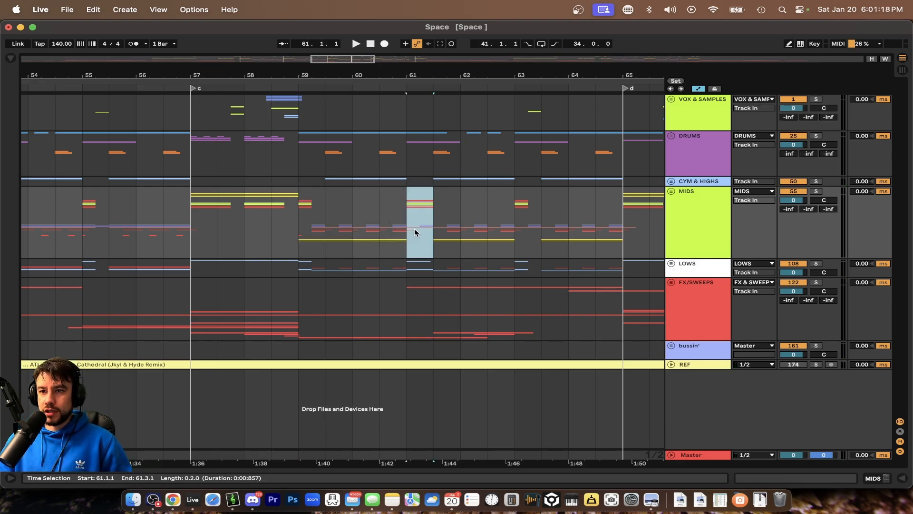
drag(517, 237, 539, 238)
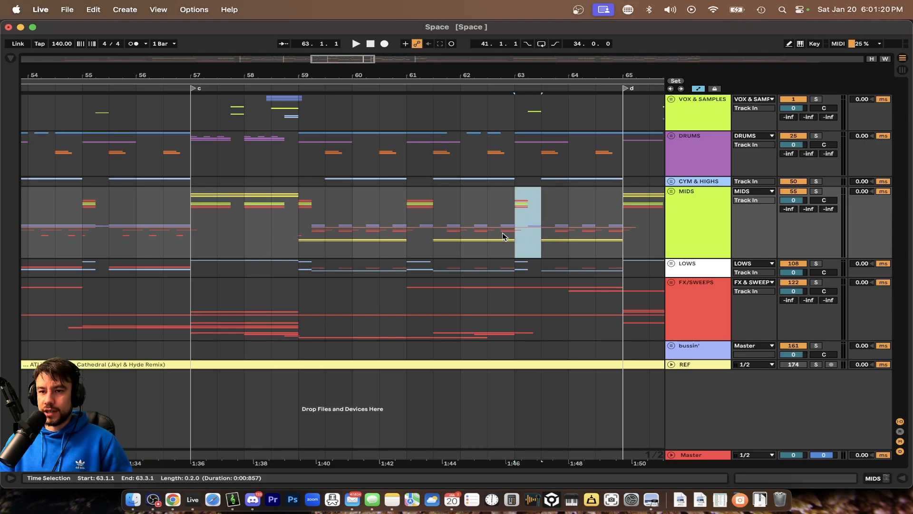
- Play from 58.3.1 in MIDS and unfold the LOWS group during playback
click(272, 243)
key(space)
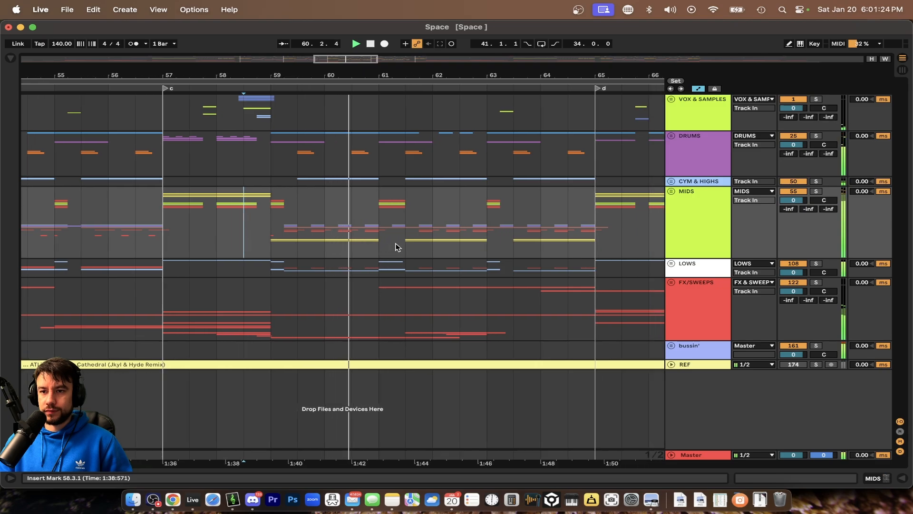
click(671, 264)
scroll(632, 286, down, 3)
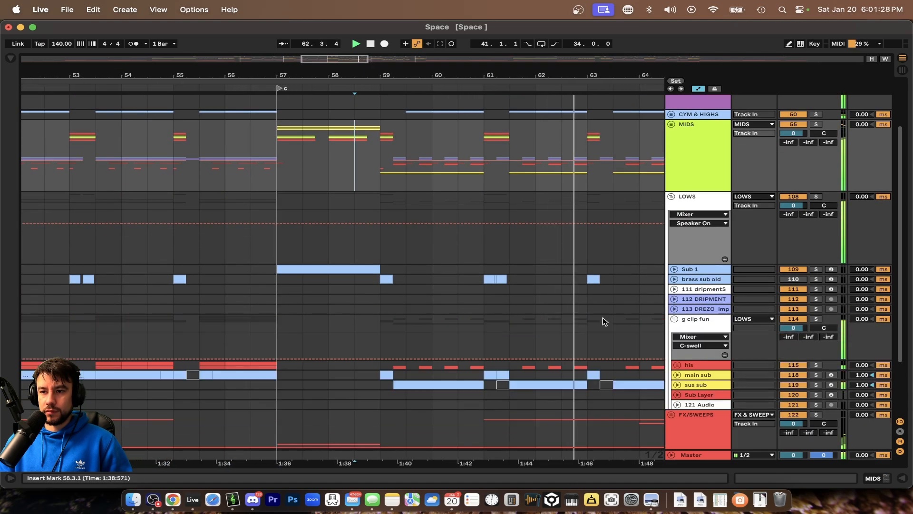
- Unfold the his group inside g clip fun and expand its mono track to show the section c clips
scroll(604, 322, down, 2)
click(677, 318)
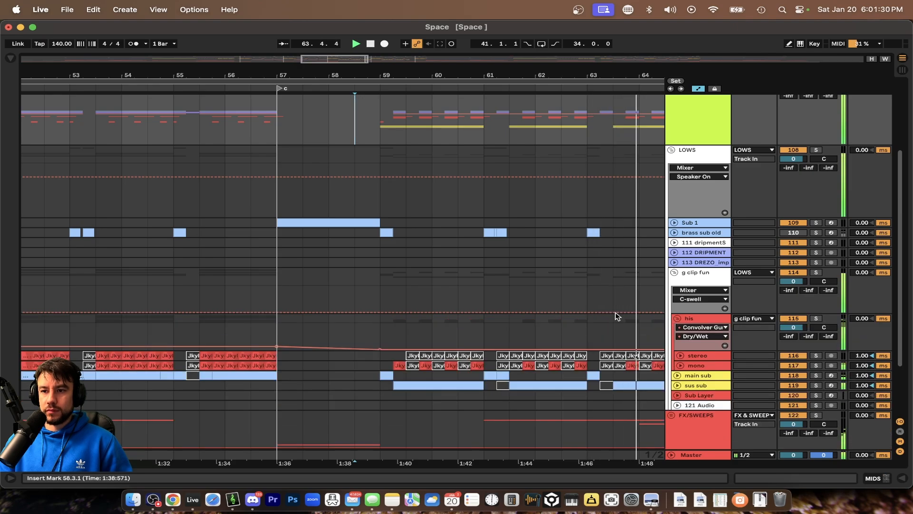
scroll(618, 317, down, 3)
click(680, 310)
scroll(542, 300, down, 3)
scroll(541, 293, right, 2)
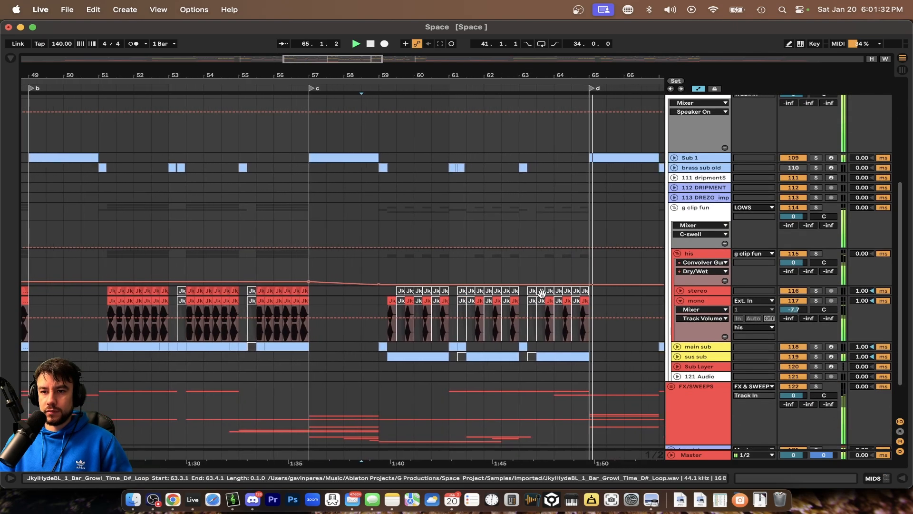
- Expand the sus sub and main sub tracks, and stop playback
scroll(541, 294, right, 2)
click(677, 352)
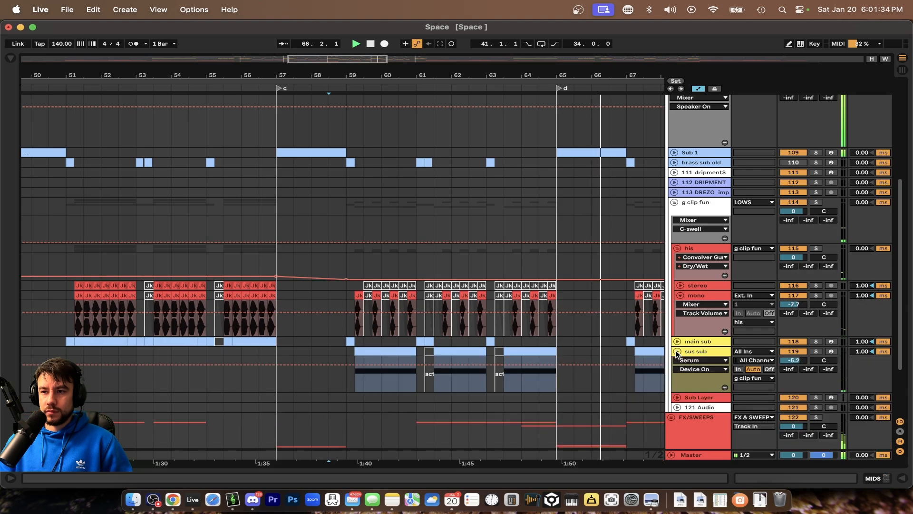
click(677, 341)
scroll(456, 332, down, 2)
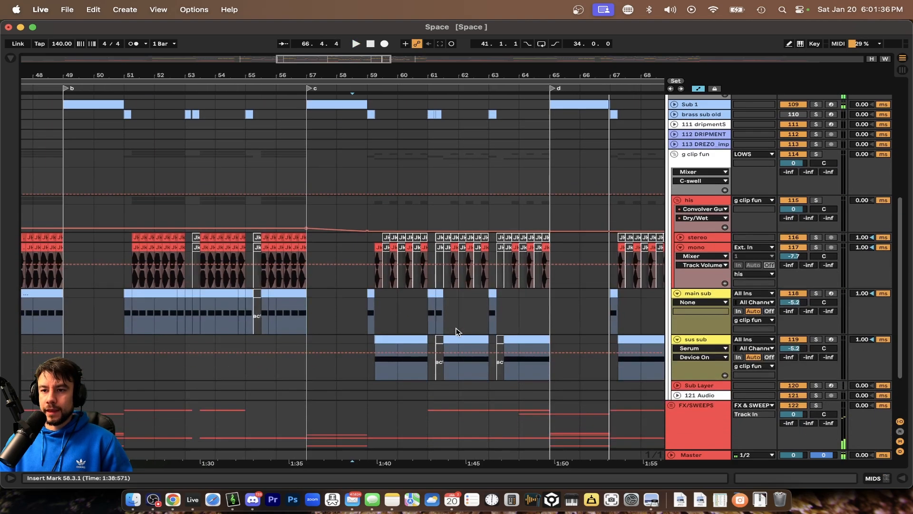
- Select 57.1.1 to 72.1.1 across main sub and sus sub, and select the sus sub clip from 59.2.1 to 61.1.1
scroll(456, 331, down, 3)
scroll(455, 332, up, 1)
scroll(456, 331, down, 3)
scroll(406, 339, up, 2)
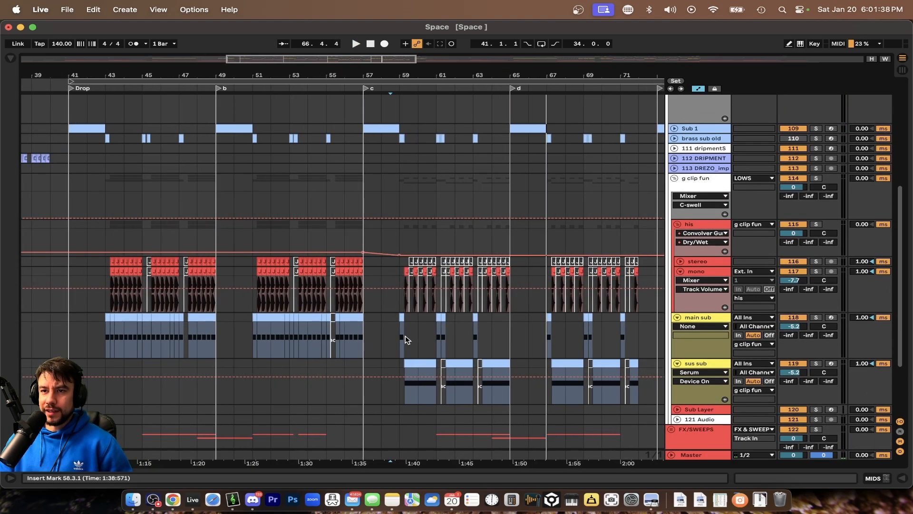
scroll(407, 339, down, 1)
drag(371, 343, 642, 366)
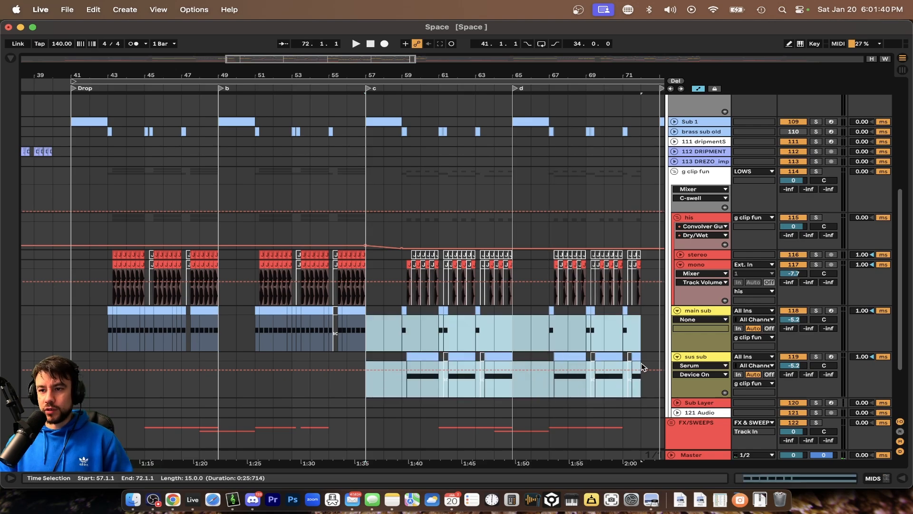
scroll(428, 359, up, 2)
click(402, 359)
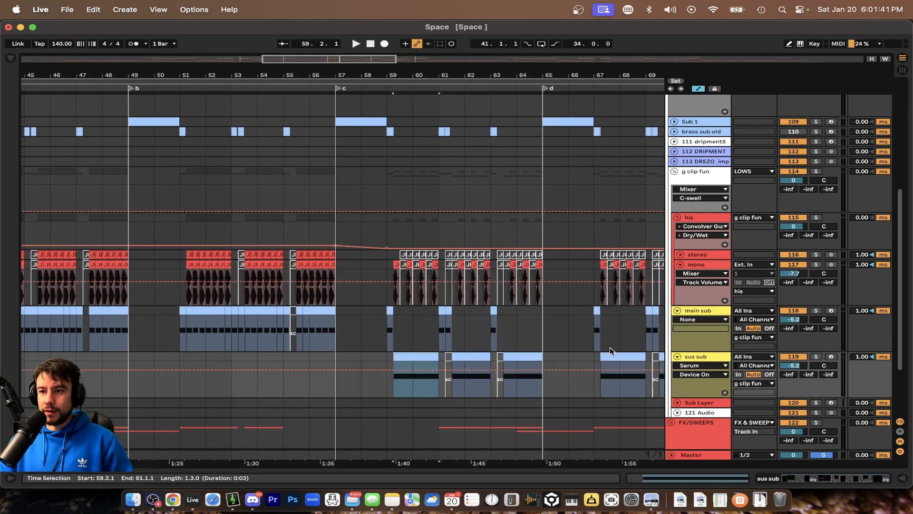
- Play the soloed sus sub clip from 59.2.1 and the main sub clip from 51.2.1 for comparison, and clear the solo
click(817, 357)
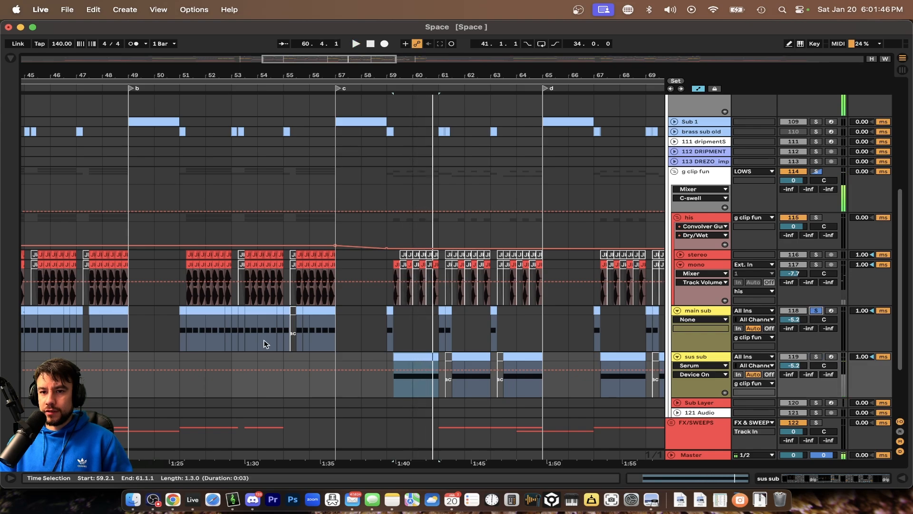
click(203, 309)
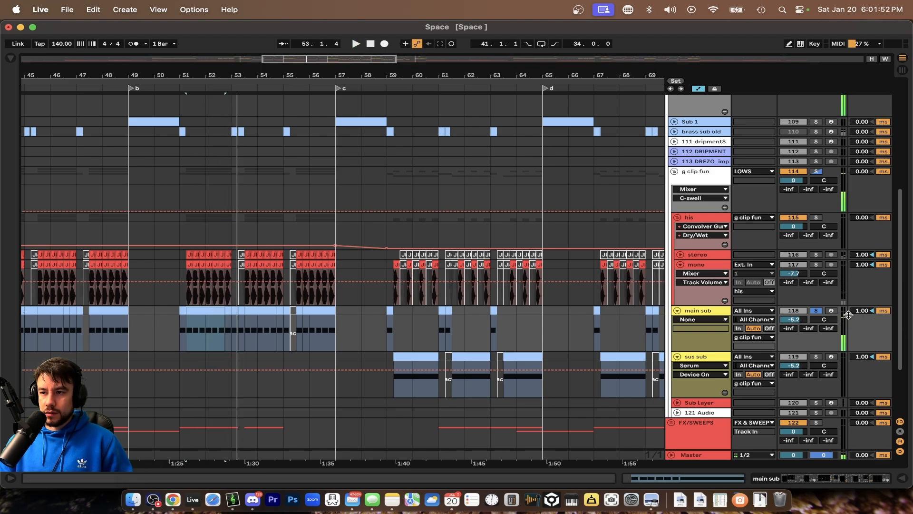
click(813, 311)
- Select 57.1.1 to 73.1.1 in the sus sub track, place the insert mark at 57.1.1 in MIDS and collapse all tracks
scroll(432, 324, down, 5)
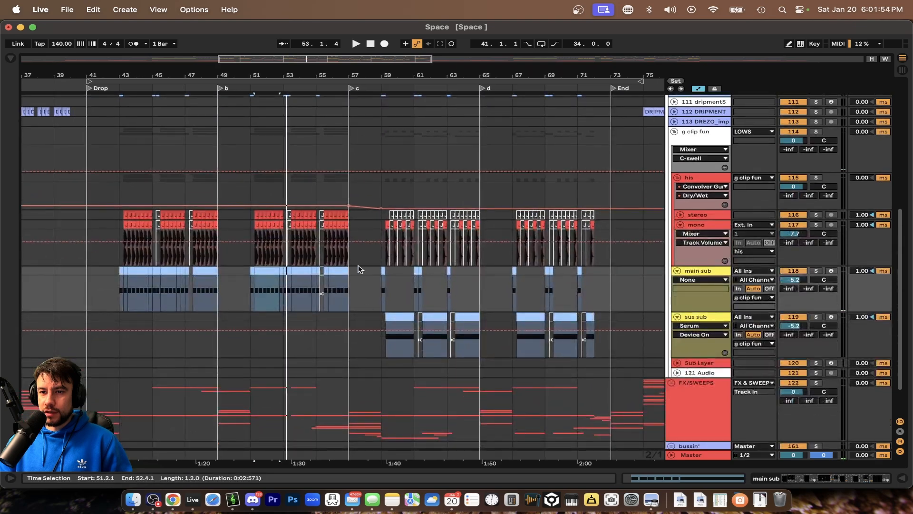
drag(353, 355, 598, 344)
scroll(599, 344, up, 10)
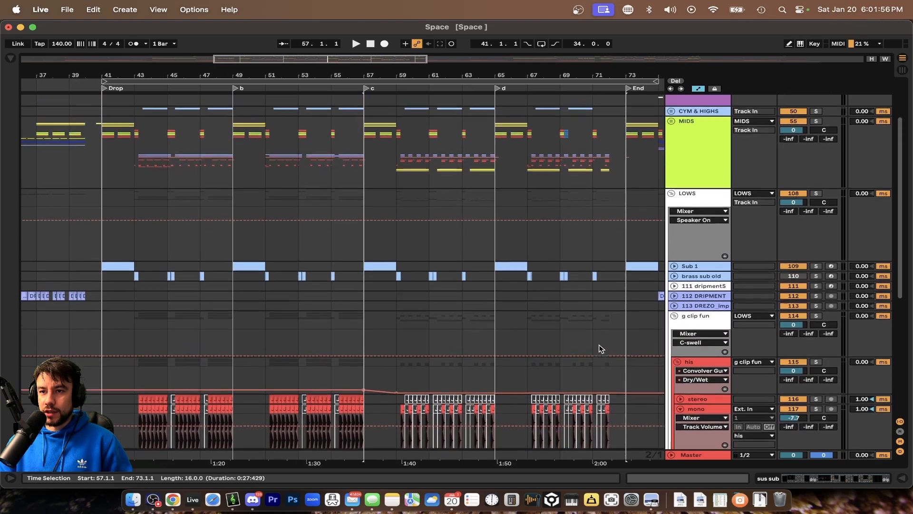
click(367, 239)
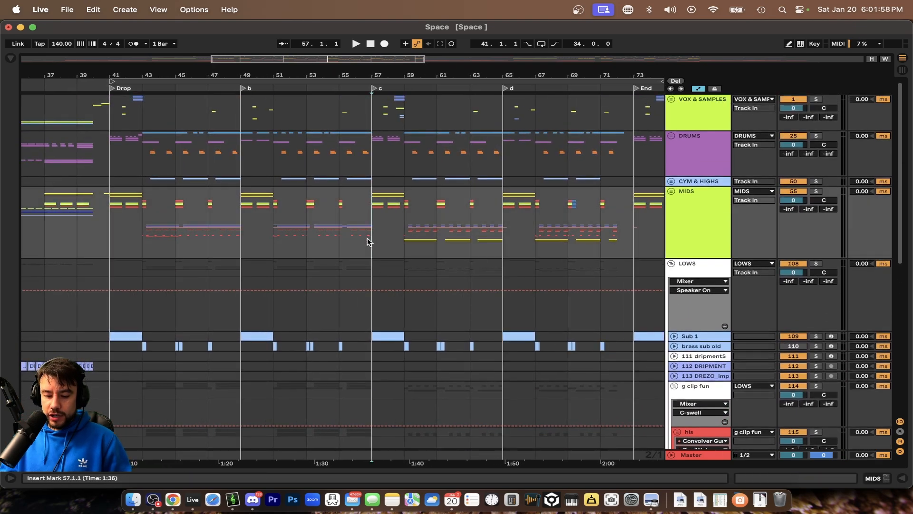
key(alt+super+u)
key(alt+u)
key(minus)
key(minus)
- Select section c from 57.1.1 to 65.1.1 in the MIDS group
drag(376, 237, 568, 235)
key(plus)
click(344, 235)
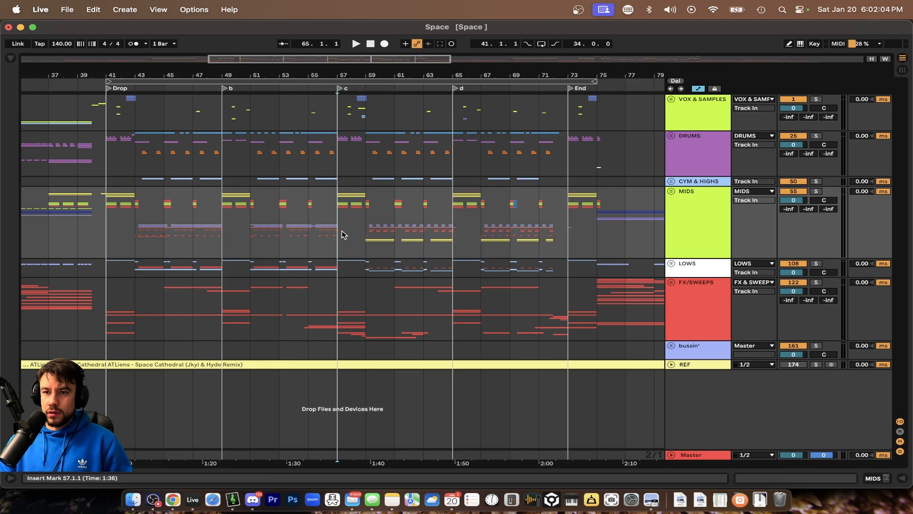
drag(344, 234, 452, 234)
key(plus)
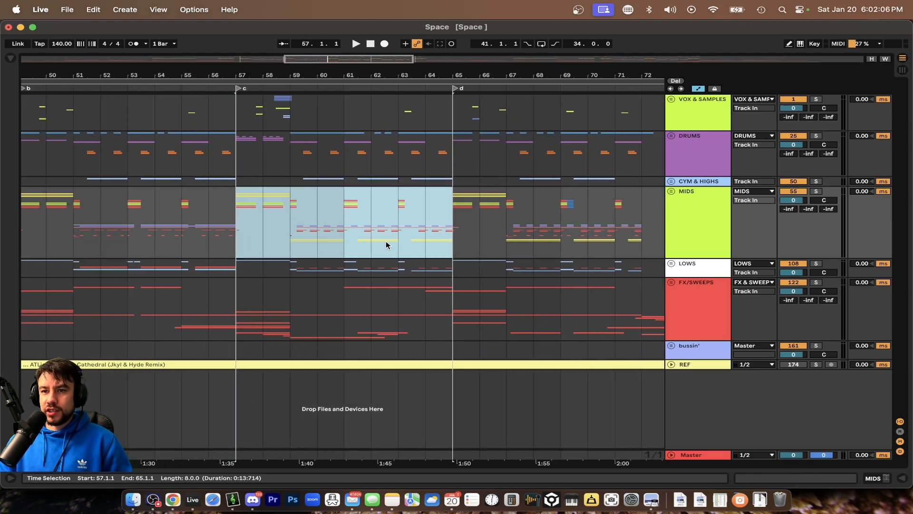
- Select section c across all groups from bussin' to VOX & SAMPLES, followed by section d across the same groups
drag(448, 357, 257, 123)
key(minus)
key(minus)
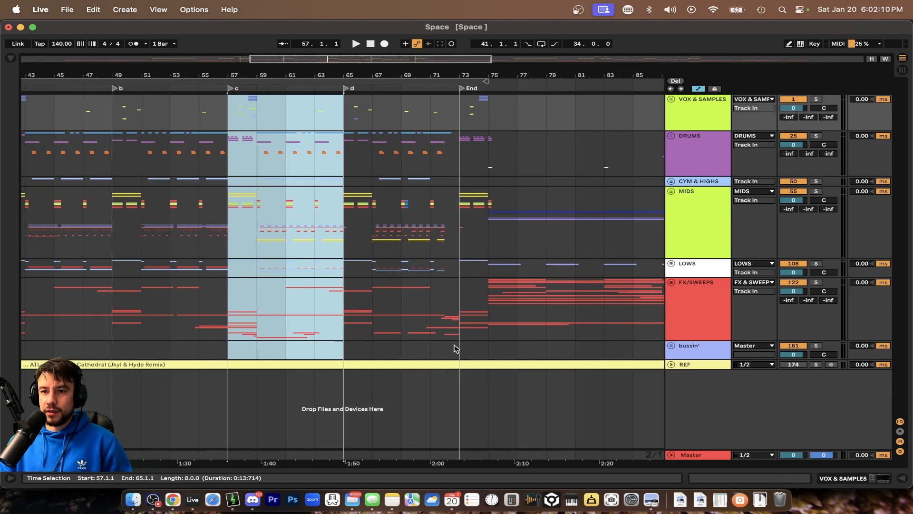
drag(455, 347, 348, 110)
- Play from 57.1.1 in VOX & SAMPLES and unfold the MIDS and BASS LEADS groups during playback
click(247, 111)
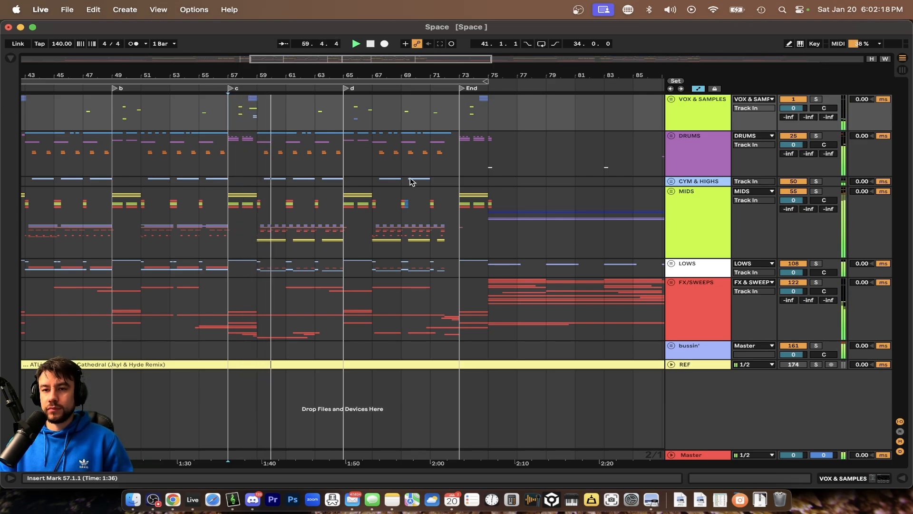
click(670, 192)
scroll(666, 294, down, 3)
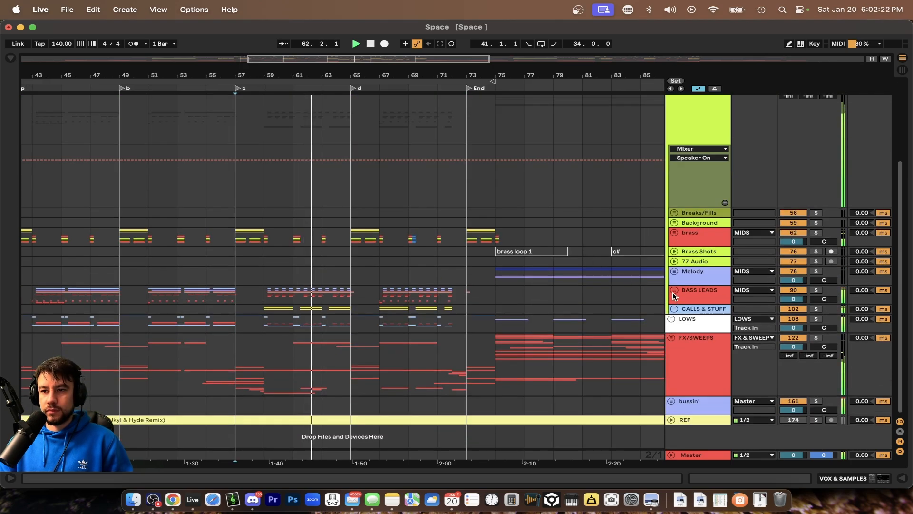
click(674, 290)
scroll(637, 300, down, 3)
scroll(648, 304, left, 2)
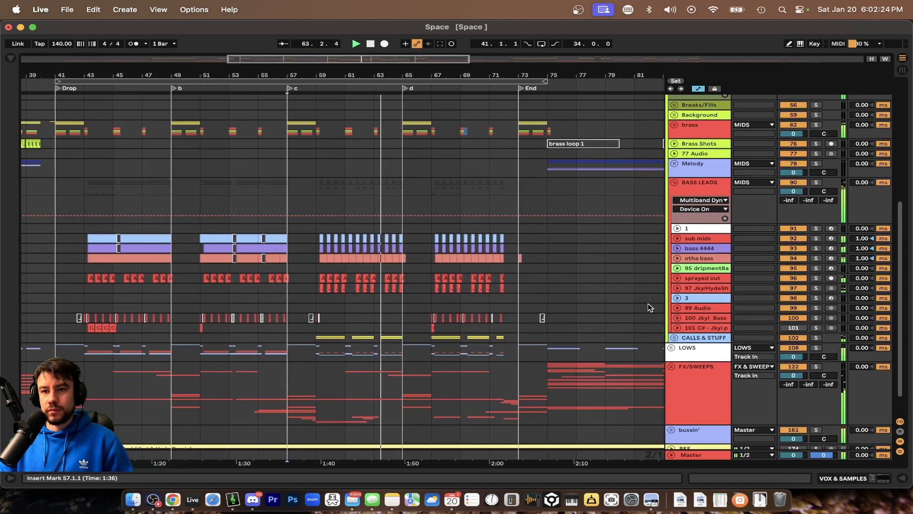
scroll(647, 304, left, 1)
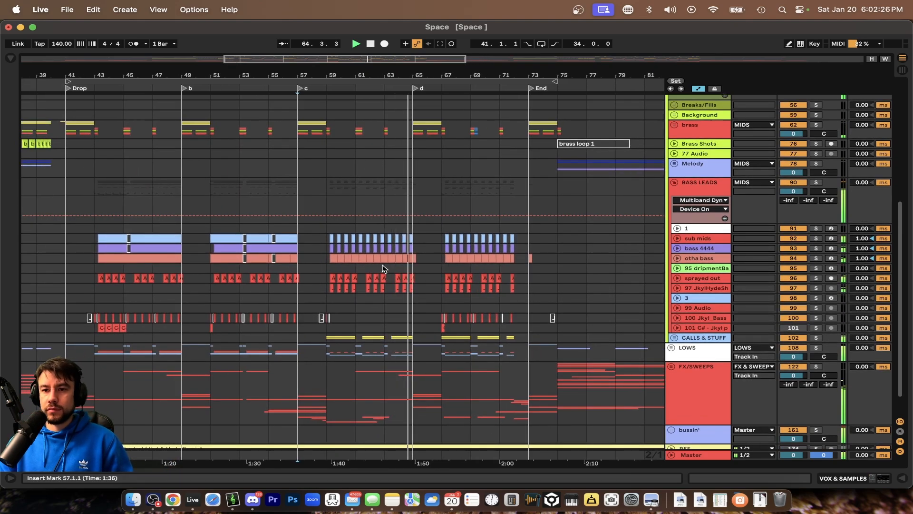
- Examine the bass lead and brass clips of sections c and d while playback runs
scroll(384, 269, right, 3)
scroll(383, 269, down, 1)
scroll(380, 266, down, 1)
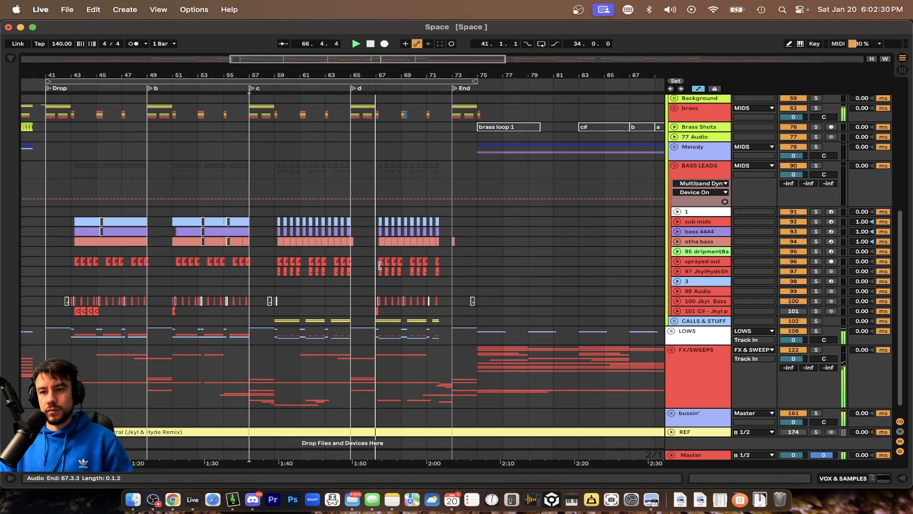
scroll(378, 281, up, 5)
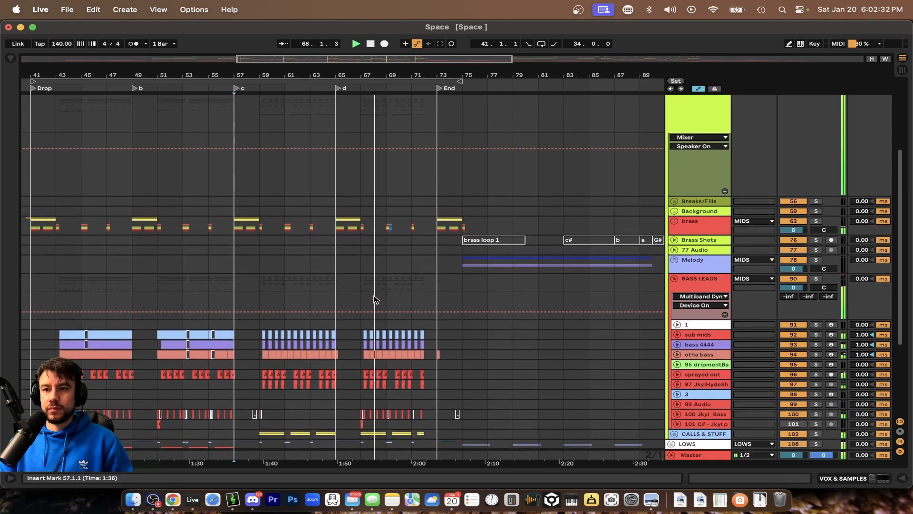
scroll(376, 299, up, 2)
scroll(376, 299, down, 2)
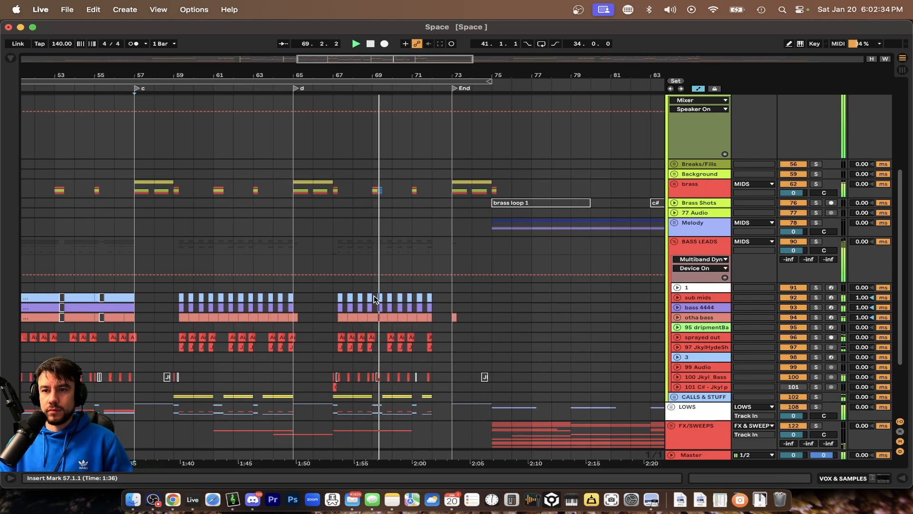
scroll(374, 224, down, 2)
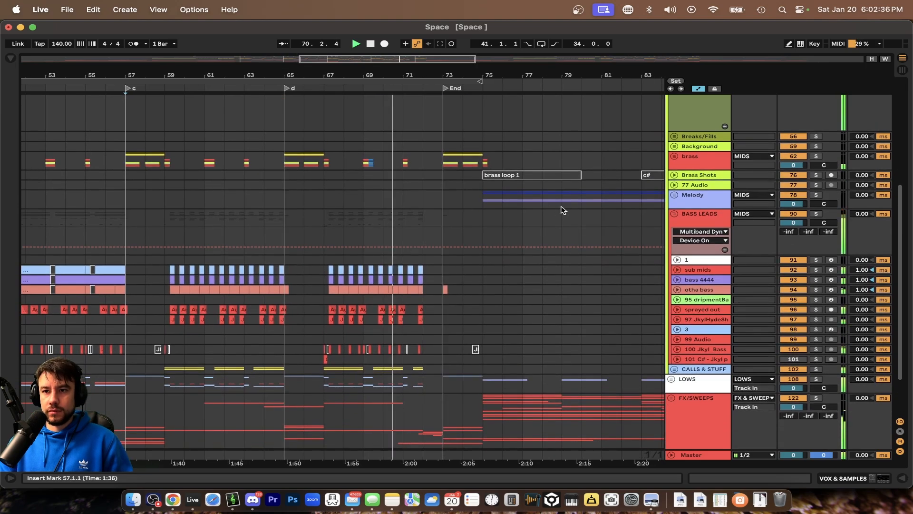
- Unfold the brass group and its Drop Brass group, and examine the brass fills and bass clips in section d
click(675, 157)
scroll(360, 235, up, 2)
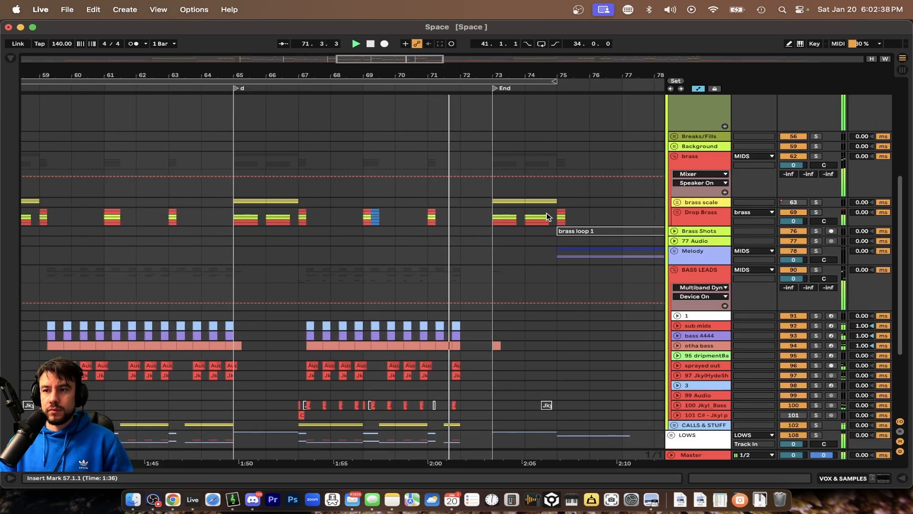
click(678, 212)
scroll(344, 294, up, 5)
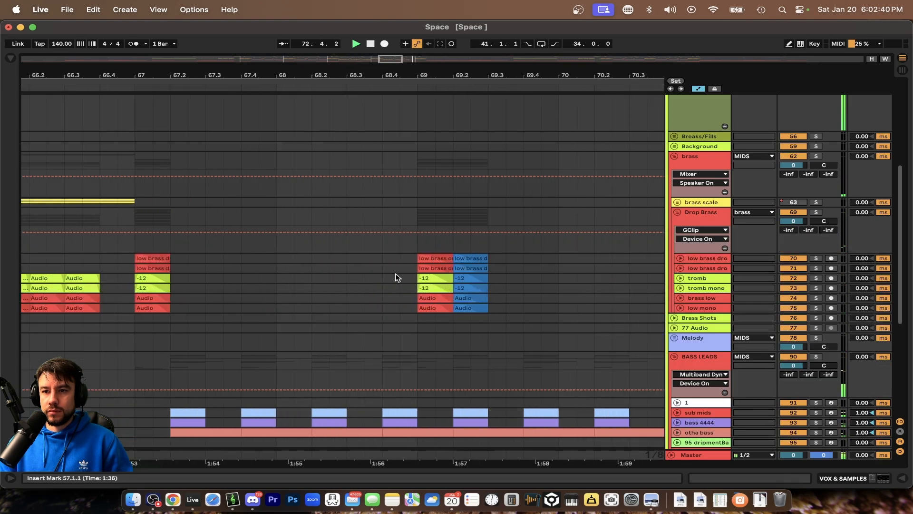
scroll(410, 268, down, 3)
scroll(410, 268, down, 5)
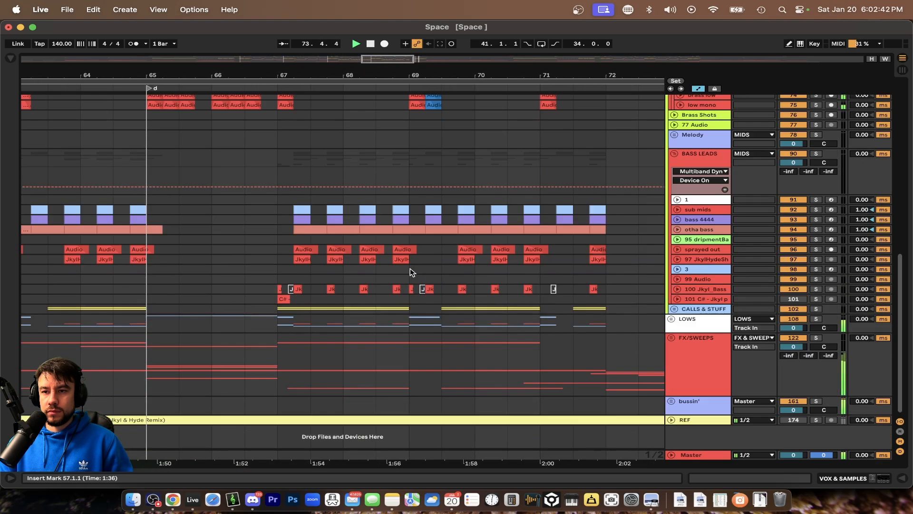
scroll(410, 267, down, 2)
scroll(410, 268, up, 3)
scroll(395, 232, down, 7)
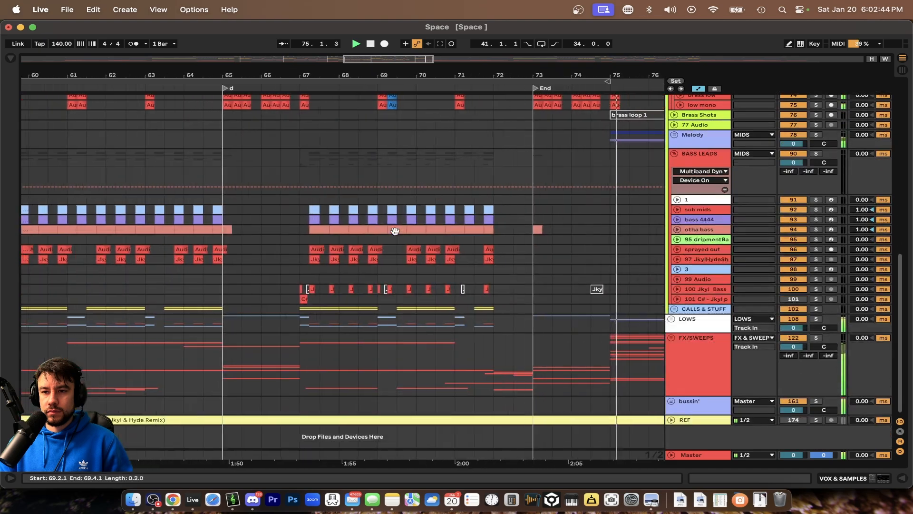
- Stop playback, place the insert mark at 69.1.1 in BASS LEADS and expand all tracks
key(space)
scroll(381, 256, up, 4)
click(362, 256)
scroll(362, 258, down, 4)
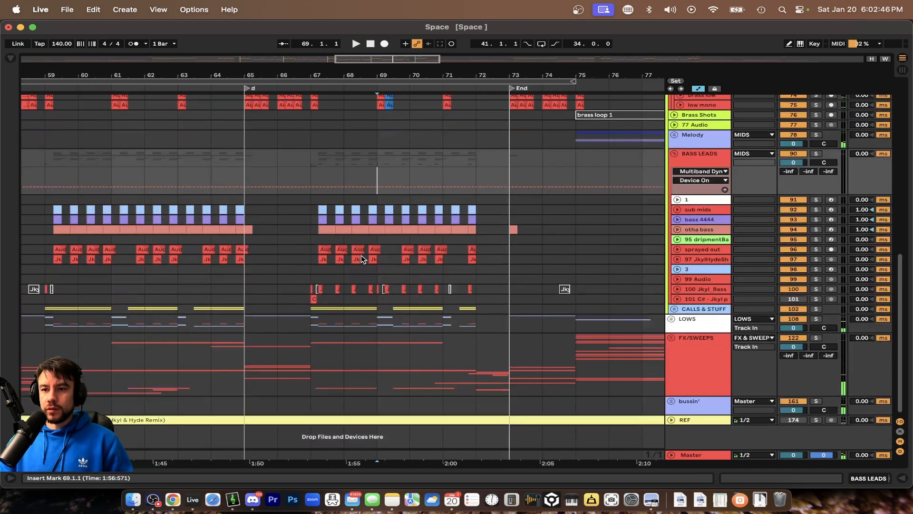
key(alt+u)
- Play the soloed sussy group from 68.1.1 and from 70.1.1, and show its device chain
scroll(373, 279, down, 10)
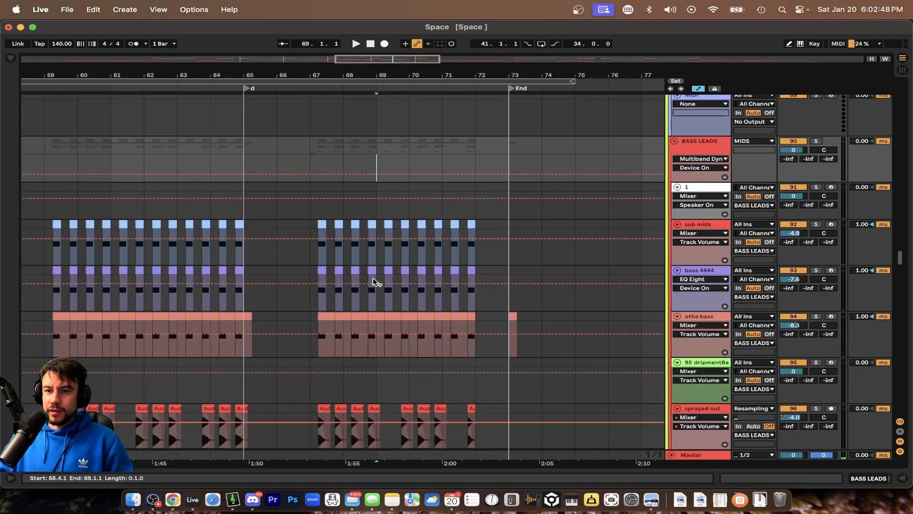
scroll(375, 270, up, 2)
click(374, 266)
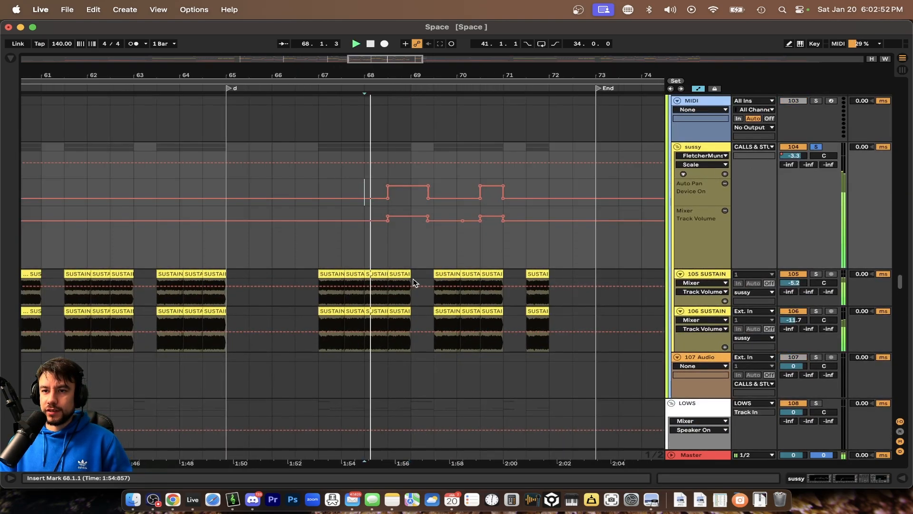
click(464, 261)
double_click(700, 148)
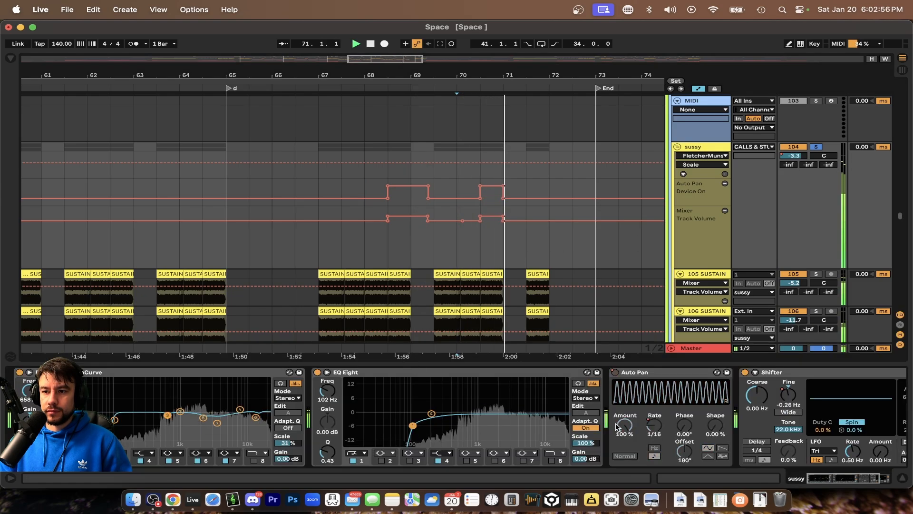
- Play sussy from 70.1.1 and from 68.3.1 to hear the automated Auto Pan sections, and stop playback
key(space)
key(space)
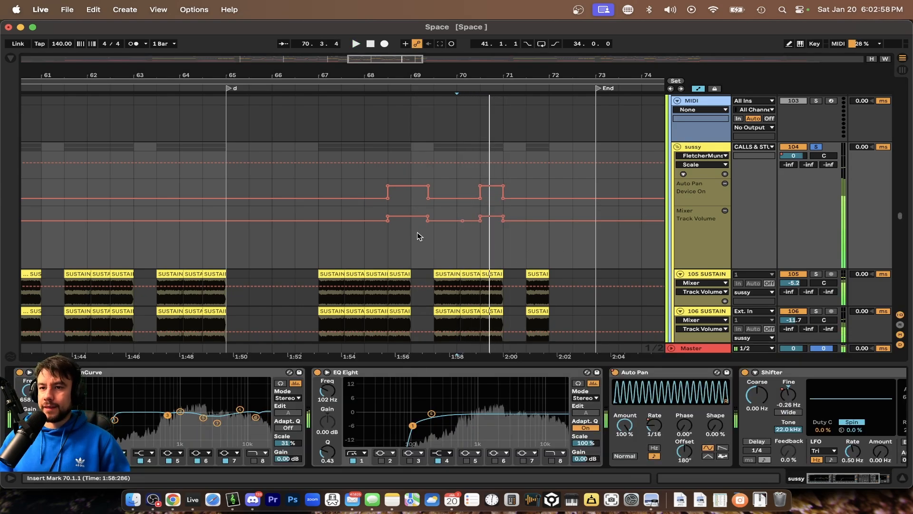
click(384, 246)
key(space)
key(space)
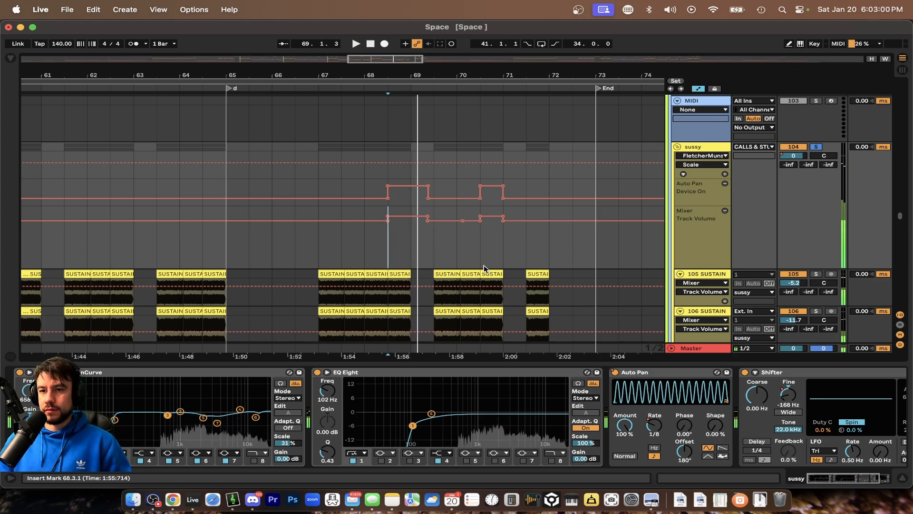
- Hide the device chain and clear the solo on the sussy group
scroll(485, 271, down, 3)
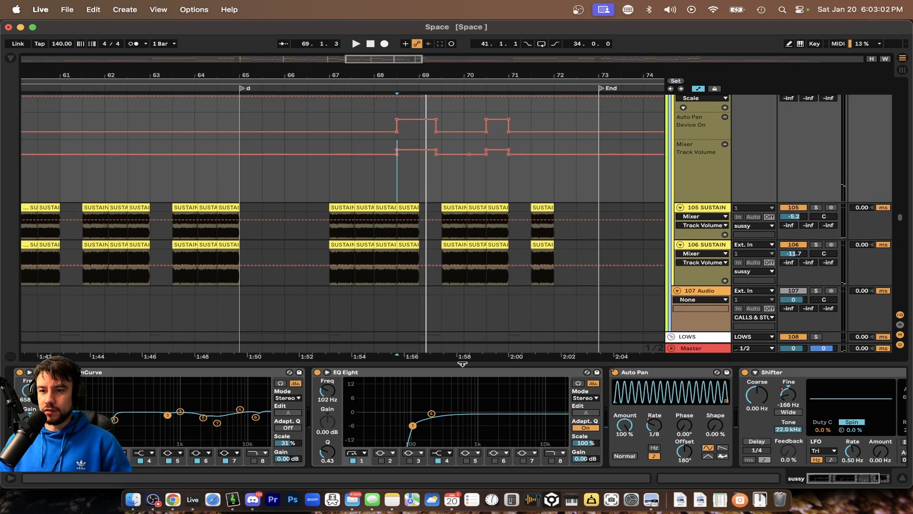
click(462, 365)
scroll(465, 366, up, 4)
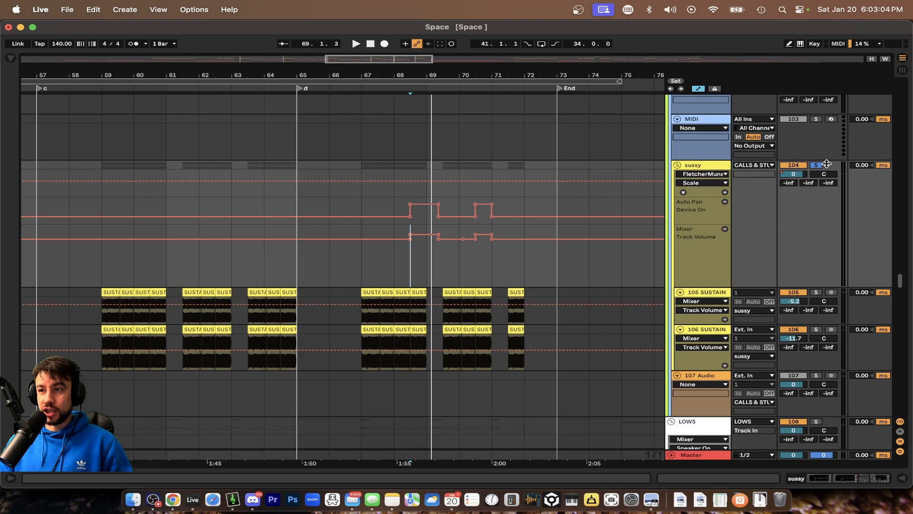
- Select the SUSTAIN clips from 59.1.1 to 65.1.1 on tracks 105 and 106, and the 71.3.1 clip on track 106
drag(306, 372, 114, 318)
scroll(271, 364, left, 2)
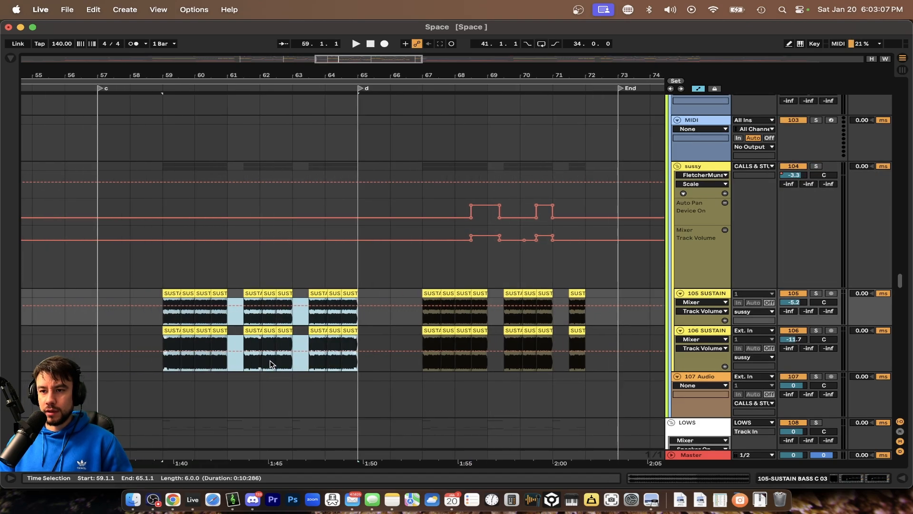
click(579, 331)
scroll(428, 341, up, 2)
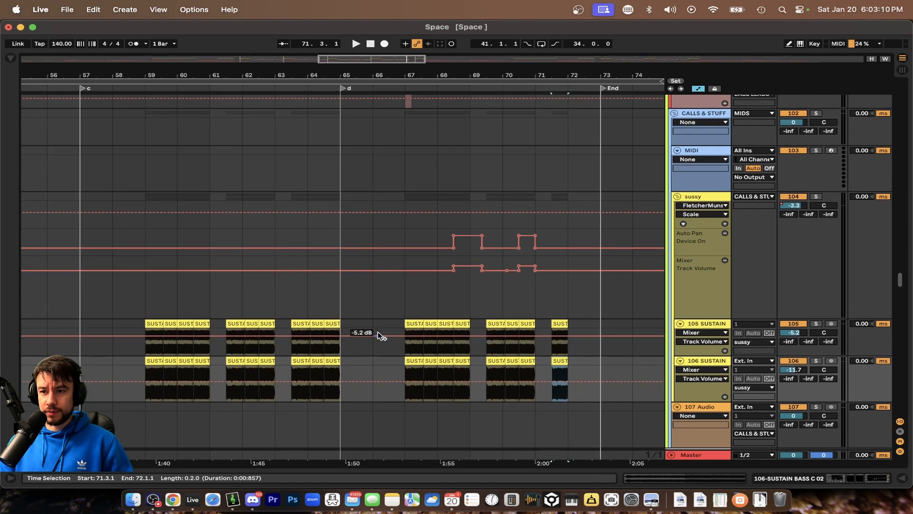
- Play from 72.1.1 in sussy and collapse all tracks
scroll(378, 333, down, 1)
click(545, 283)
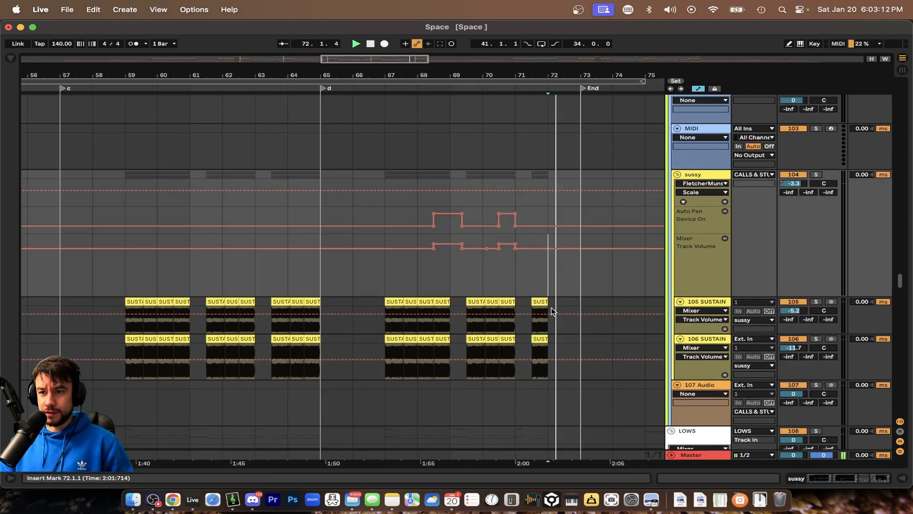
key(alt+u)
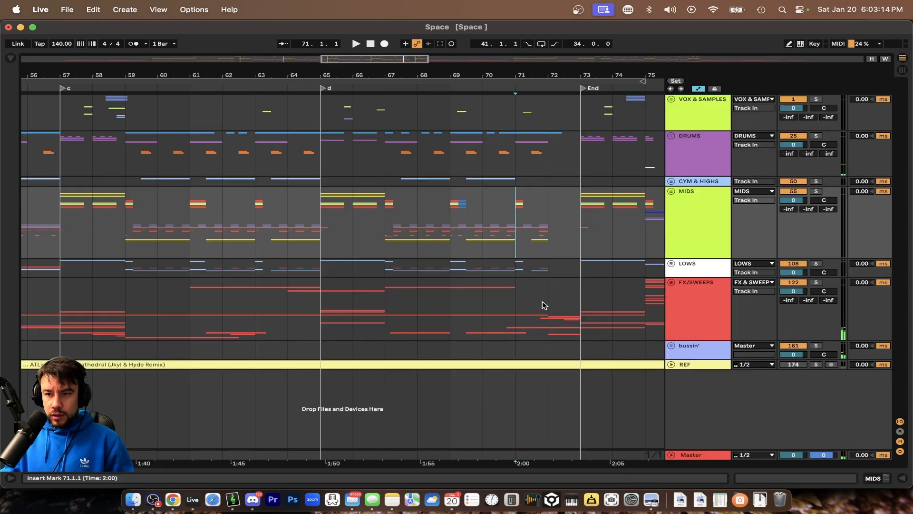
- Play the end of section d from 71.1.1 in VOX & SAMPLES into the End marker
scroll(543, 301, down, 5)
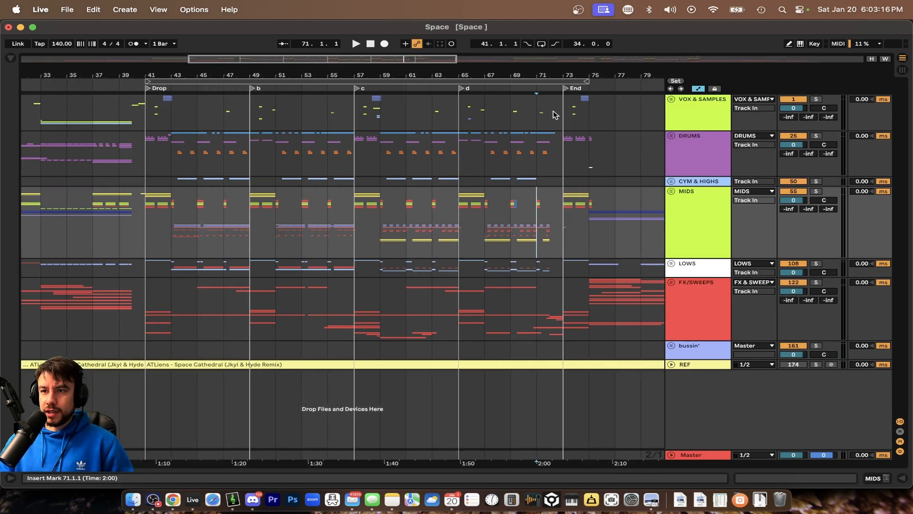
scroll(544, 137, up, 1)
scroll(544, 141, up, 3)
drag(562, 104, 598, 326)
click(558, 143)
key(space)
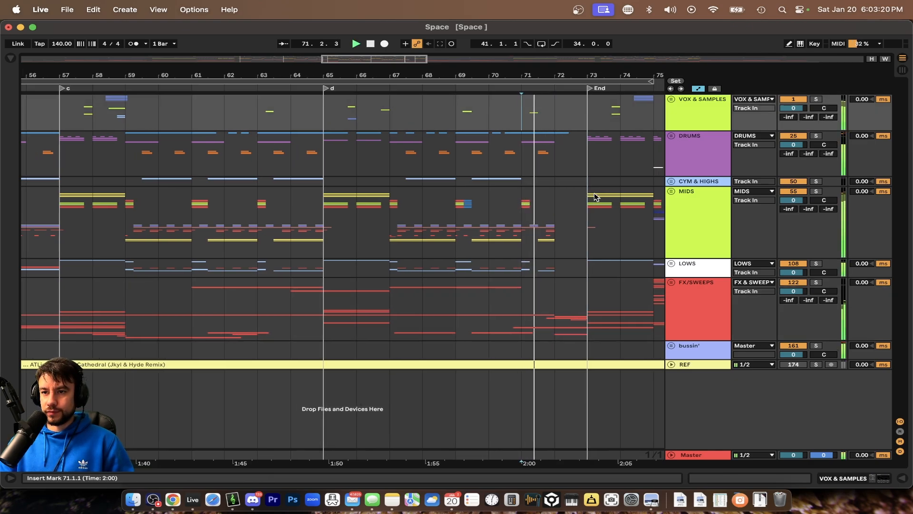
scroll(428, 281, down, 2)
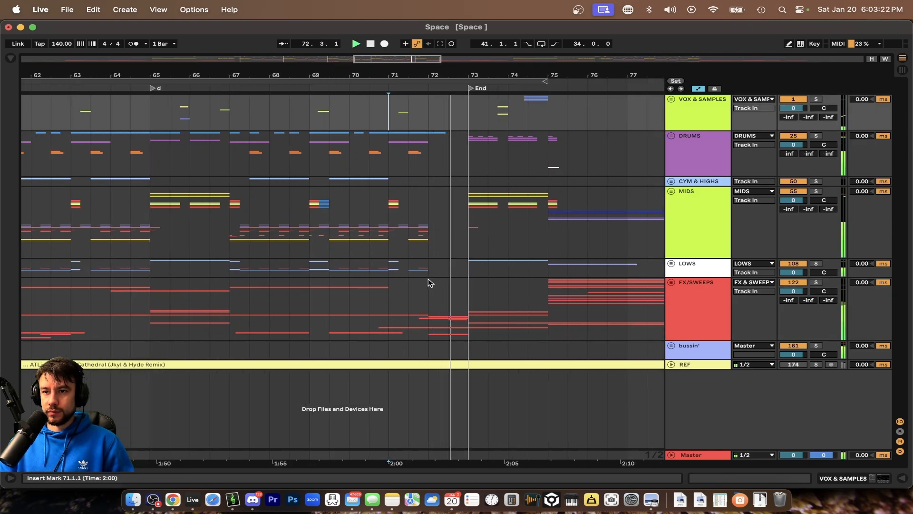
- Stop playback and select the one-bar gap from 72.1.1 to 73.1.1 across VOX & SAMPLES through FX/SWEEPS
key(space)
drag(429, 122, 459, 314)
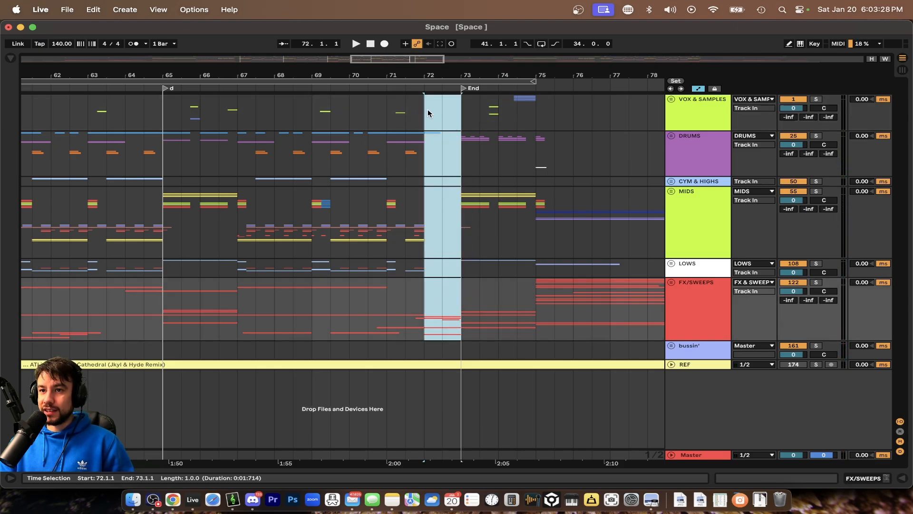
drag(429, 113, 441, 280)
- Play the extra section from the End marker at 73.1.1 in VOX & SAMPLES past bar 75
click(465, 118)
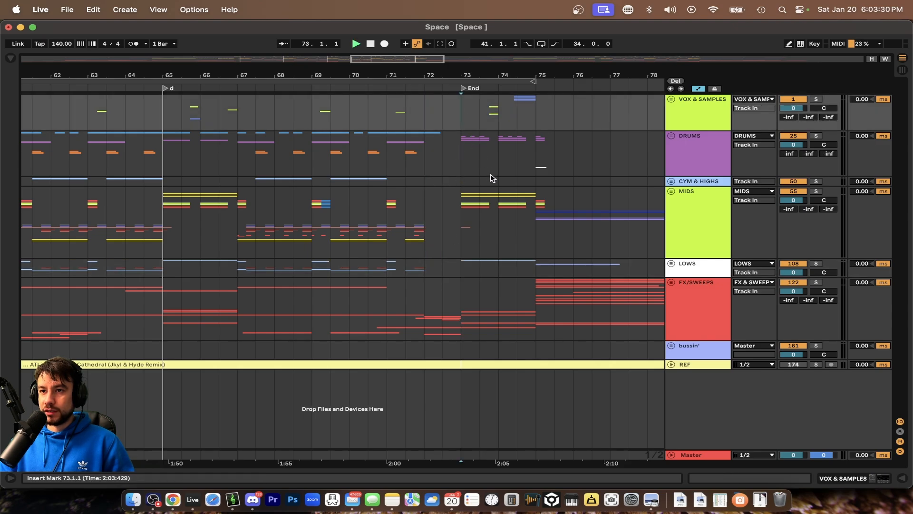
scroll(490, 174, right, 4)
scroll(377, 186, down, 1)
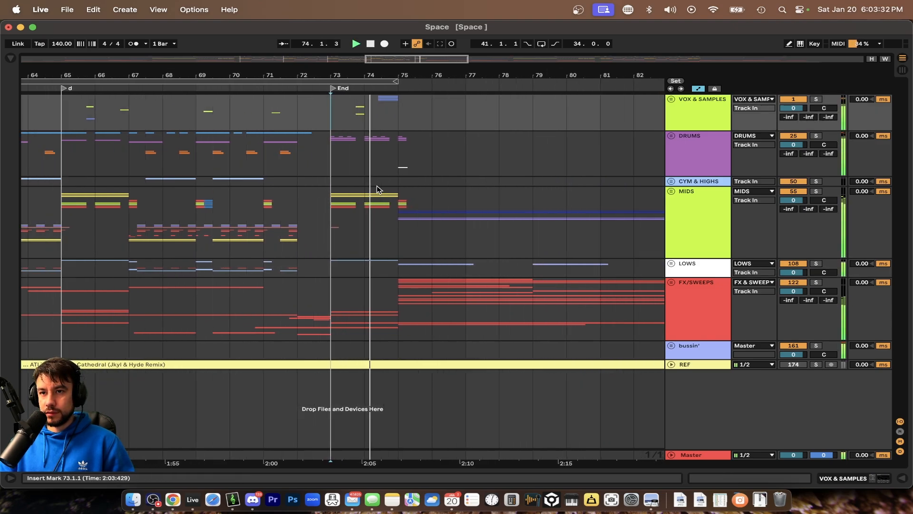
scroll(377, 187, down, 2)
scroll(355, 233, down, 1)
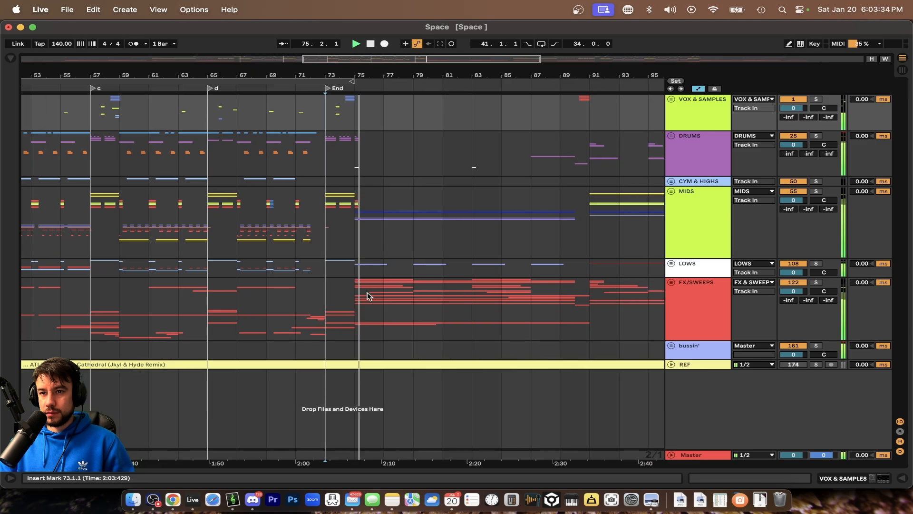
- Select the section following the drop from 75.1.1 to 89.1.1 across MIDS through bussin' and stop playback
drag(357, 233, 547, 385)
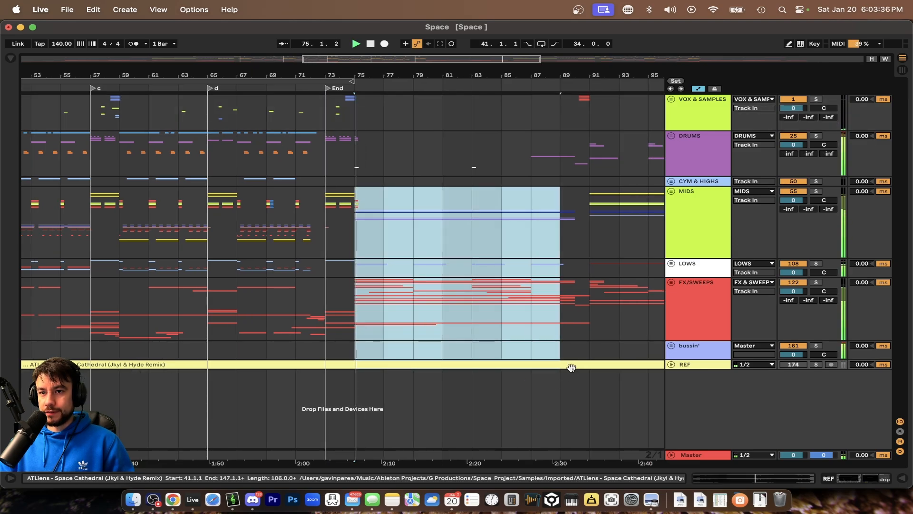
scroll(386, 306, left, 3)
scroll(380, 319, down, 2)
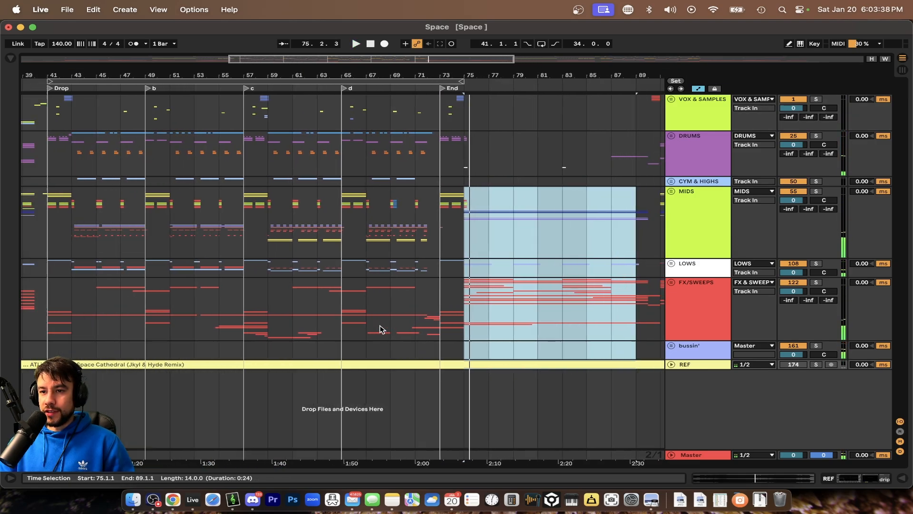
- Select the whole drop from 41.1.1 to 73.1.1 across all groups through FX/SWEEPS, and the two-bar ending from 73.1.1 to 75.1.1
scroll(476, 328, left, 3)
drag(492, 332, 152, 73)
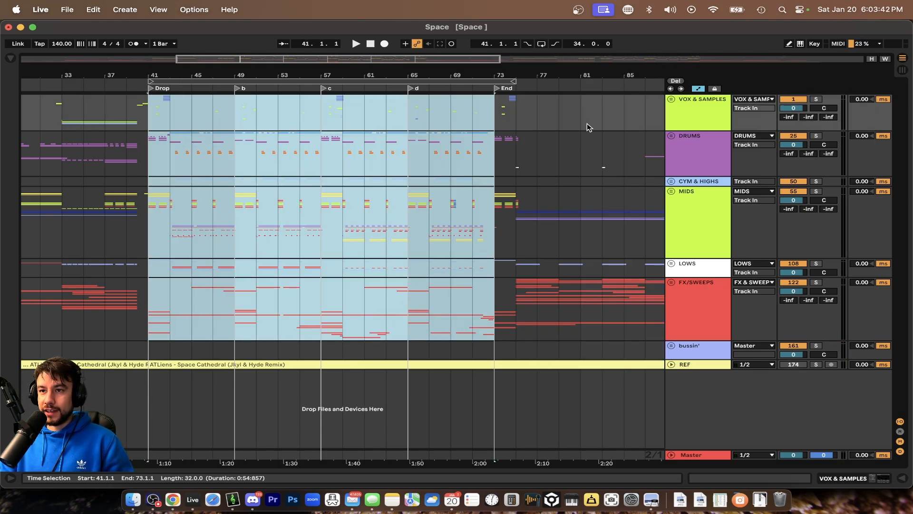
drag(499, 111, 521, 253)
drag(506, 318, 507, 319)
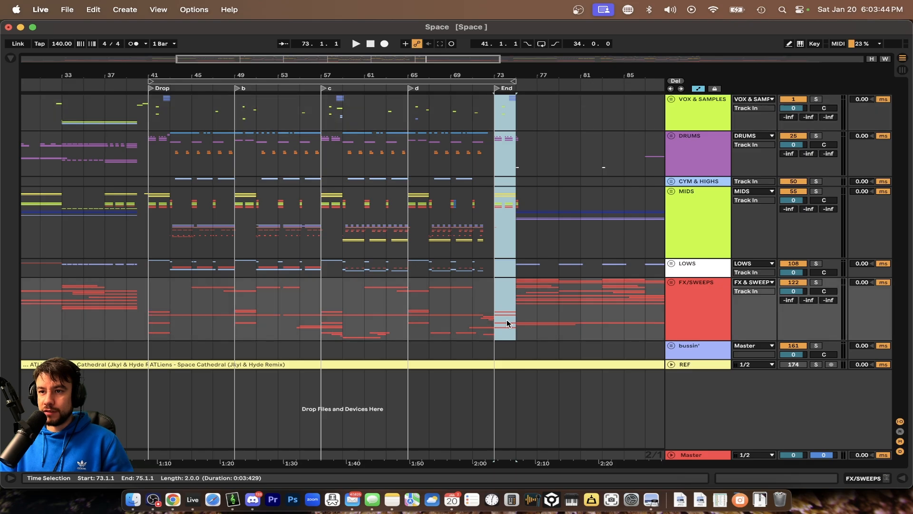
- Place the insert marker at 75.1.1 in MIDS and examine the drop's layout from the Drop marker to the End marker
scroll(507, 319, right, 3)
scroll(506, 319, up, 2)
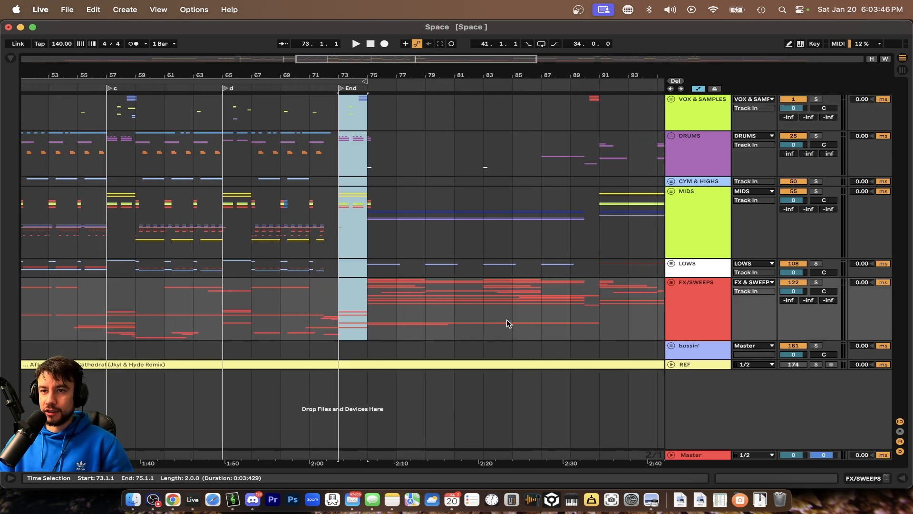
click(359, 201)
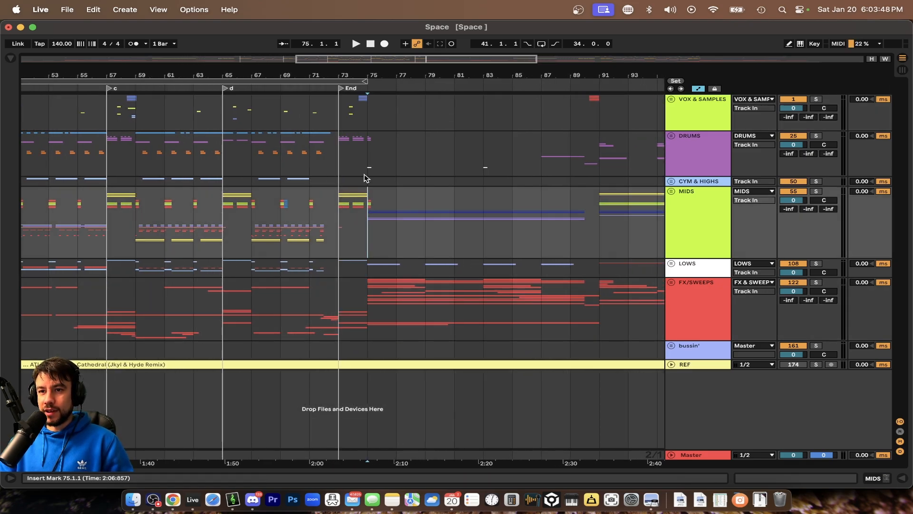
scroll(599, 314, left, 3)
scroll(599, 314, down, 3)
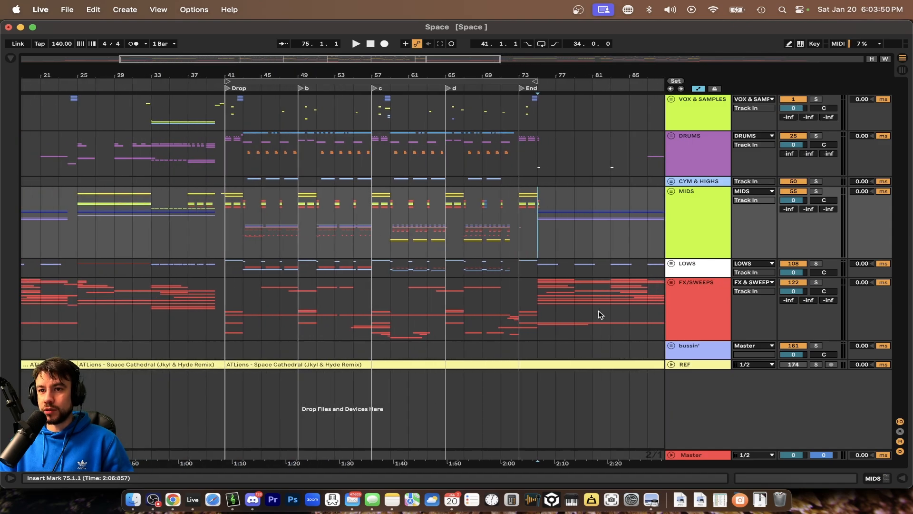
scroll(600, 314, left, 3)
scroll(463, 308, right, 3)
scroll(463, 308, up, 1)
scroll(461, 307, up, 2)
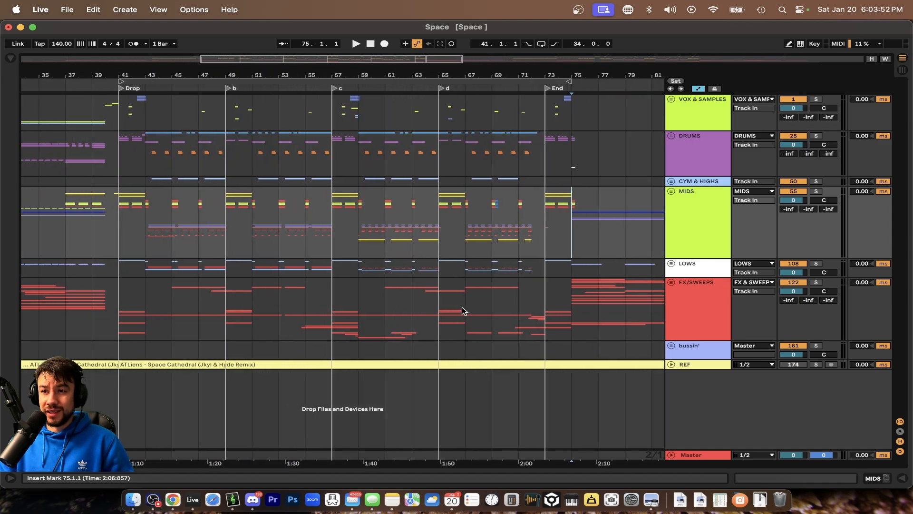
scroll(461, 307, right, 1)
scroll(462, 307, up, 2)
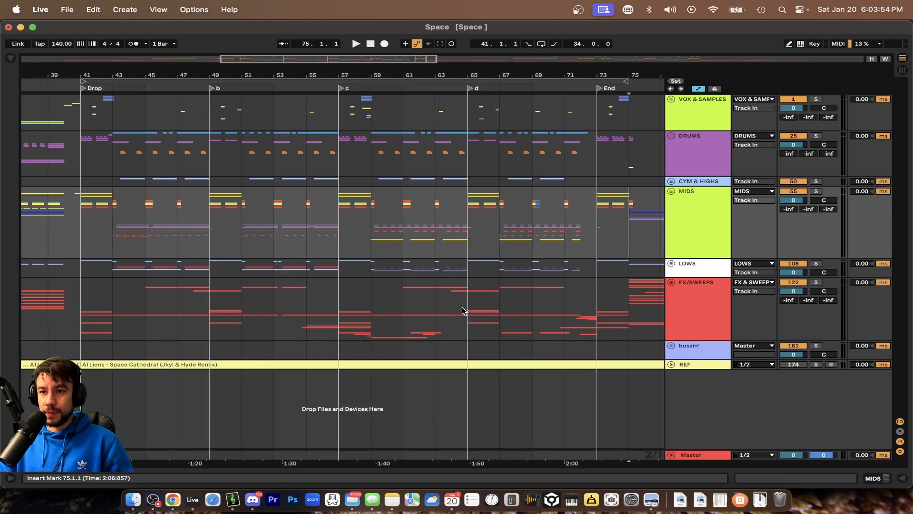
- Select each eight-bar section in turn across all groups through FX/SWEEPS: c from 57.1.1, b from 49.1.1, and Drop from 41.1.1
drag(435, 322, 318, 105)
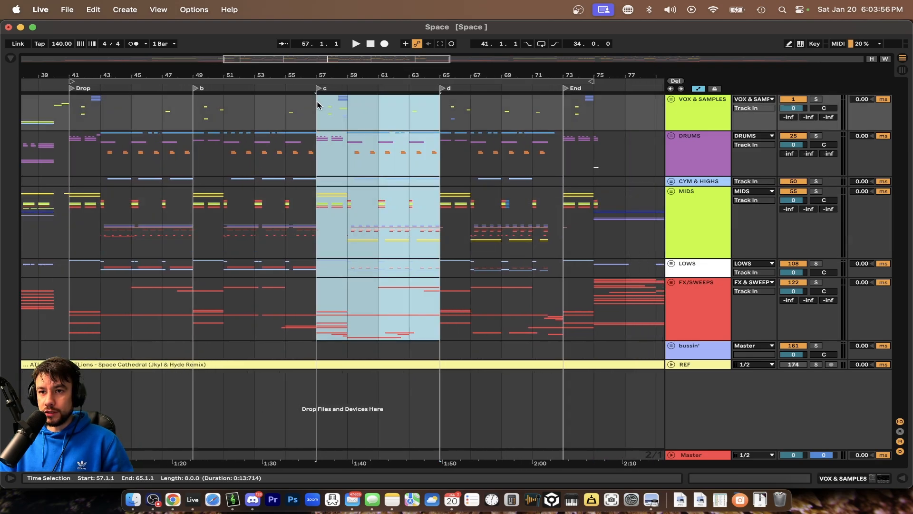
drag(310, 314, 233, 146)
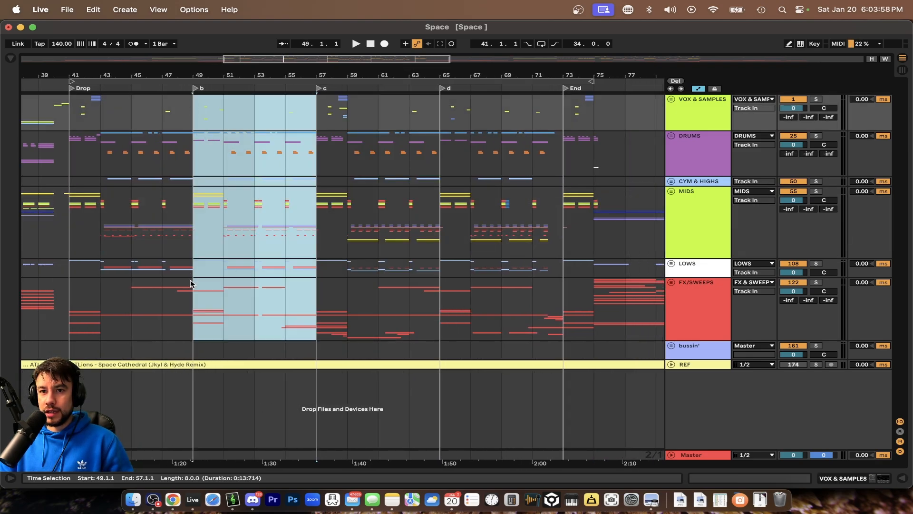
drag(190, 284, 76, 120)
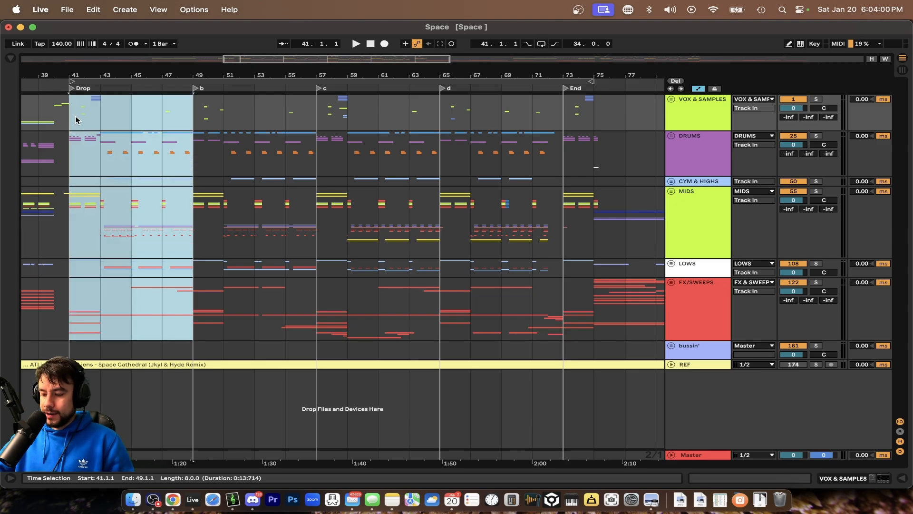